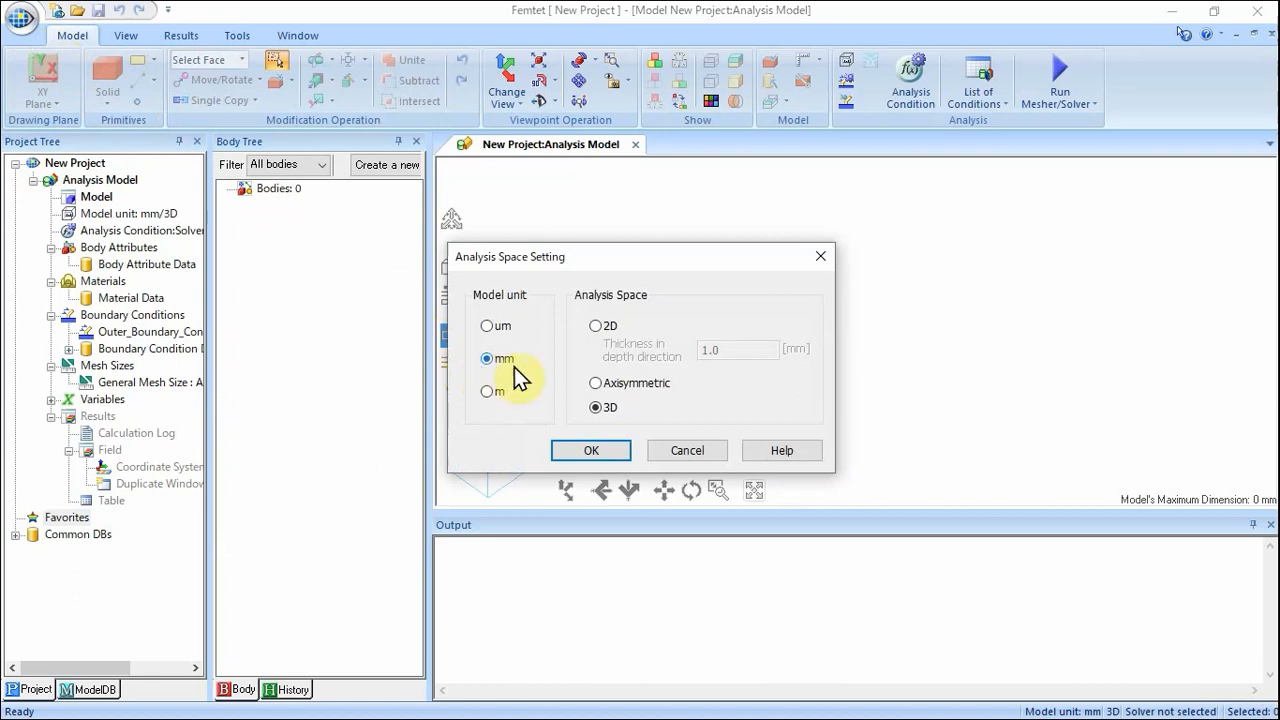
# Accept millimetres and a 3D analysis space, then create a box from (0, 0, 0) with width 20, depth 20 and height 1 mm.
pyautogui.click(612, 447)
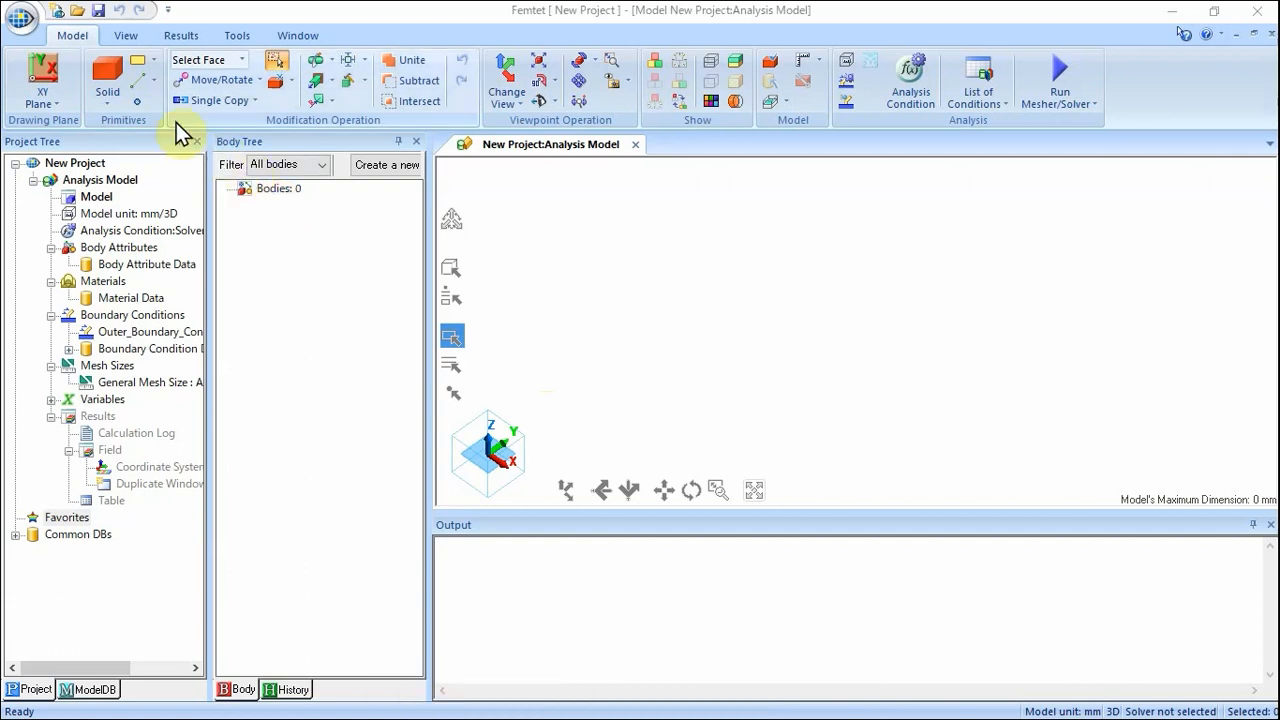
pyautogui.click(111, 98)
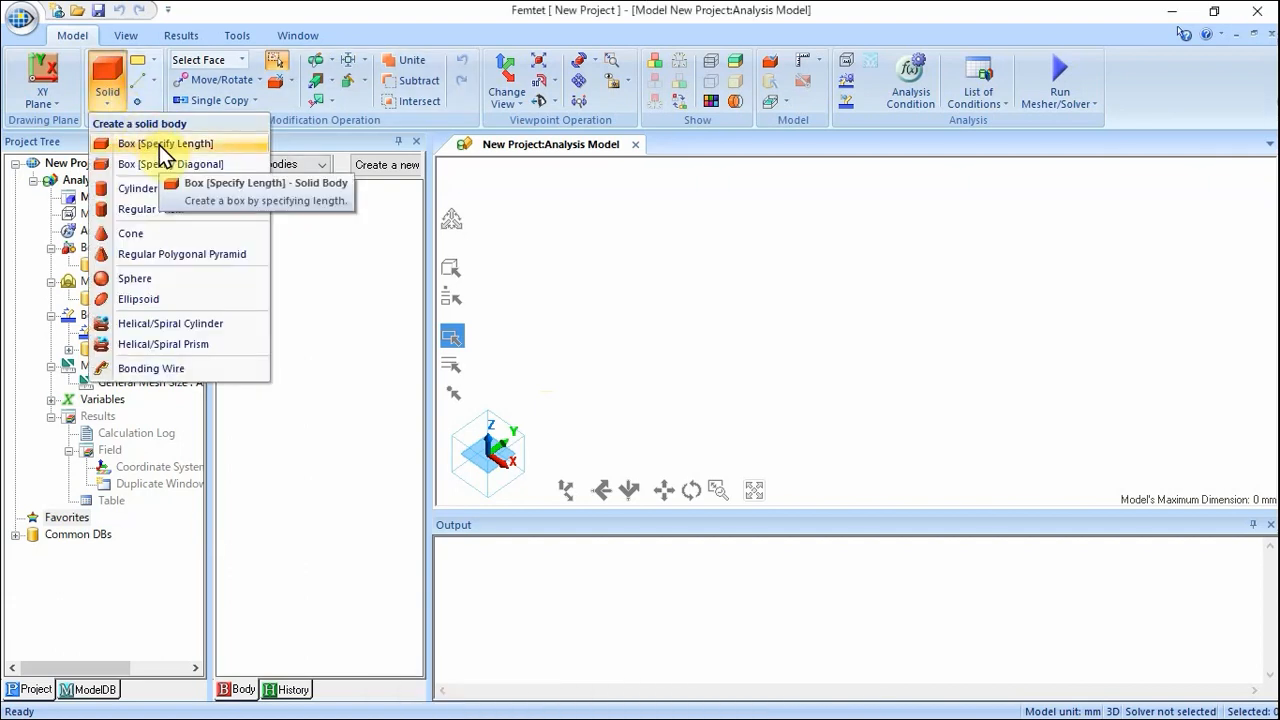
pyautogui.click(159, 145)
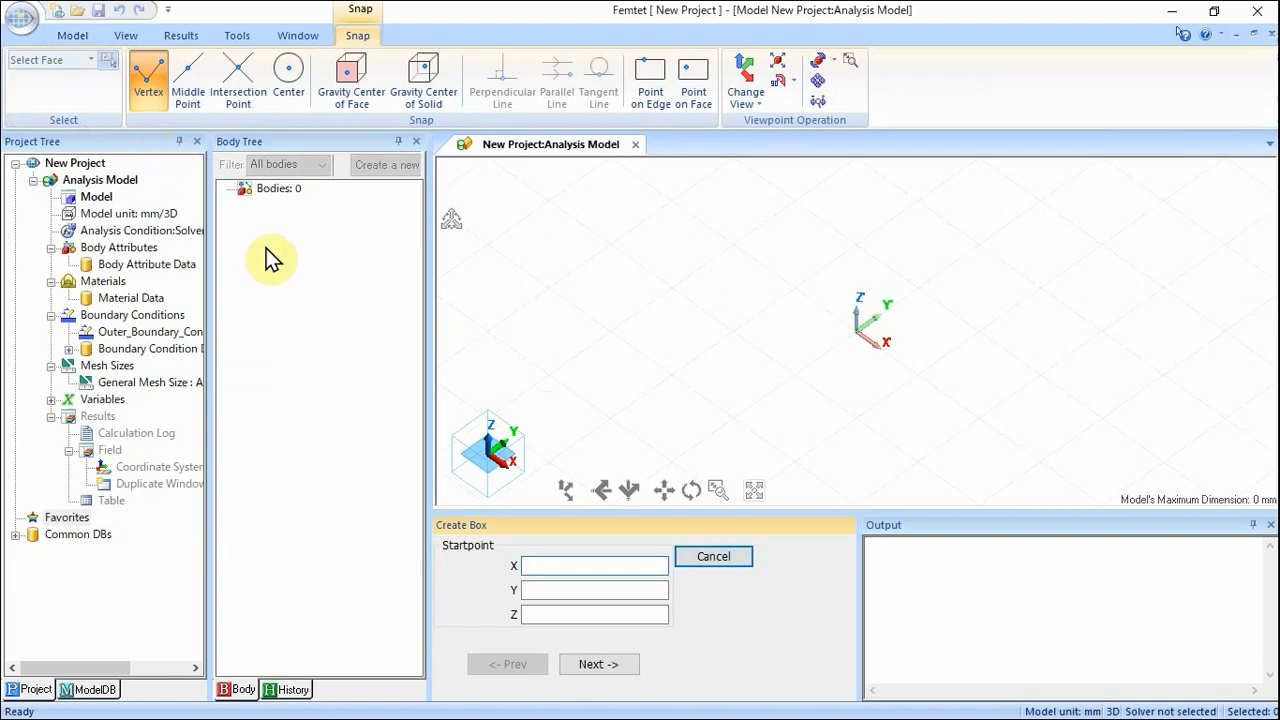
pyautogui.click(602, 564)
pyautogui.write('0')
pyautogui.press('Tab')
pyautogui.write('0')
pyautogui.press('Tab')
pyautogui.write('0')
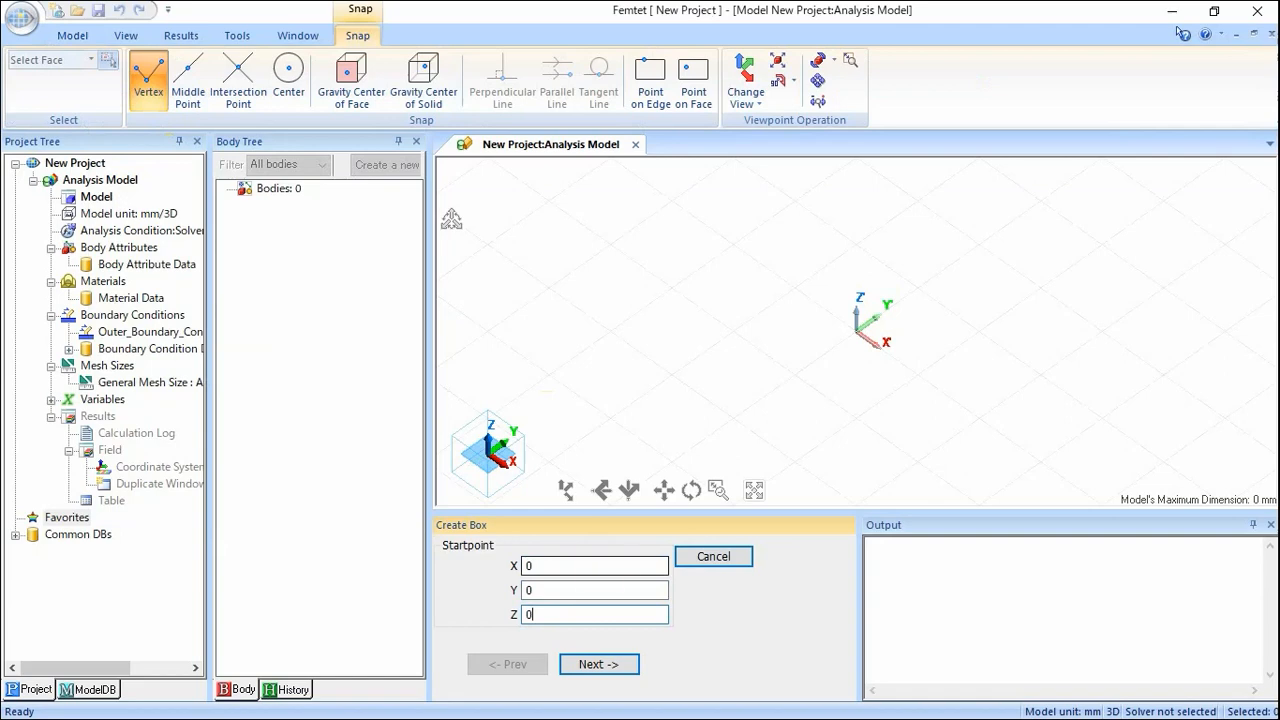
pyautogui.click(614, 666)
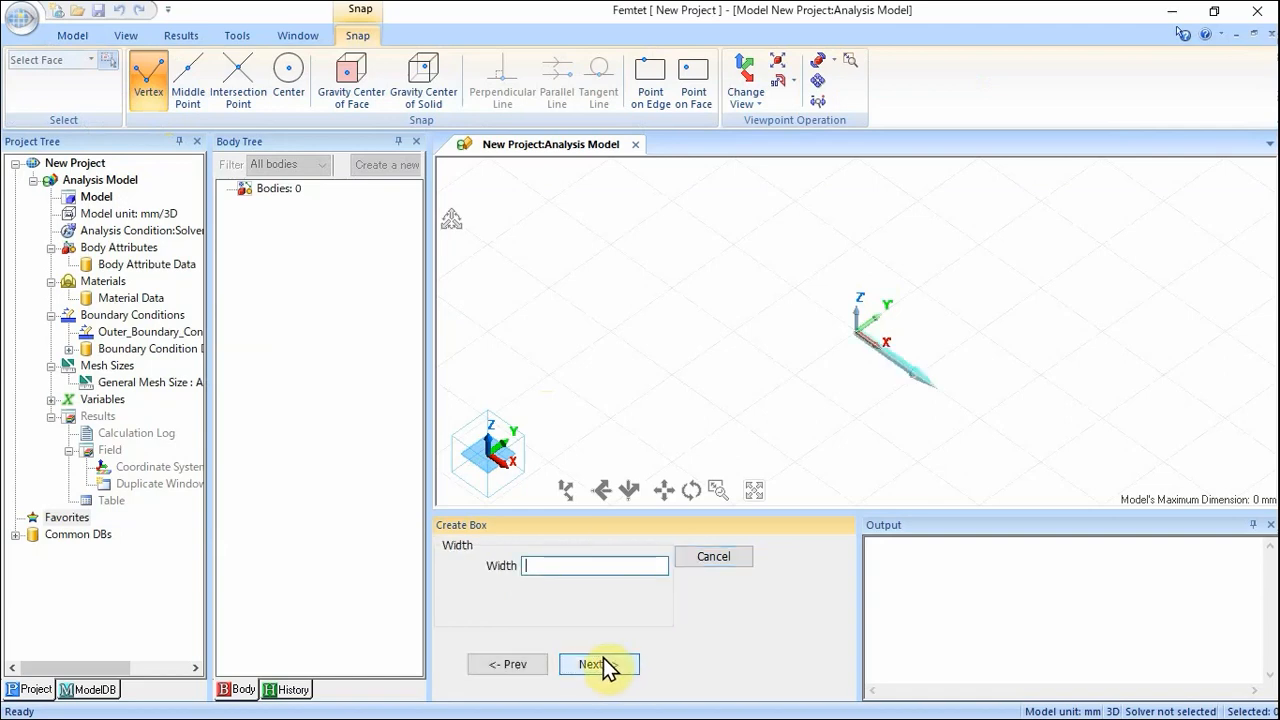
pyautogui.write('20')
pyautogui.click(603, 664)
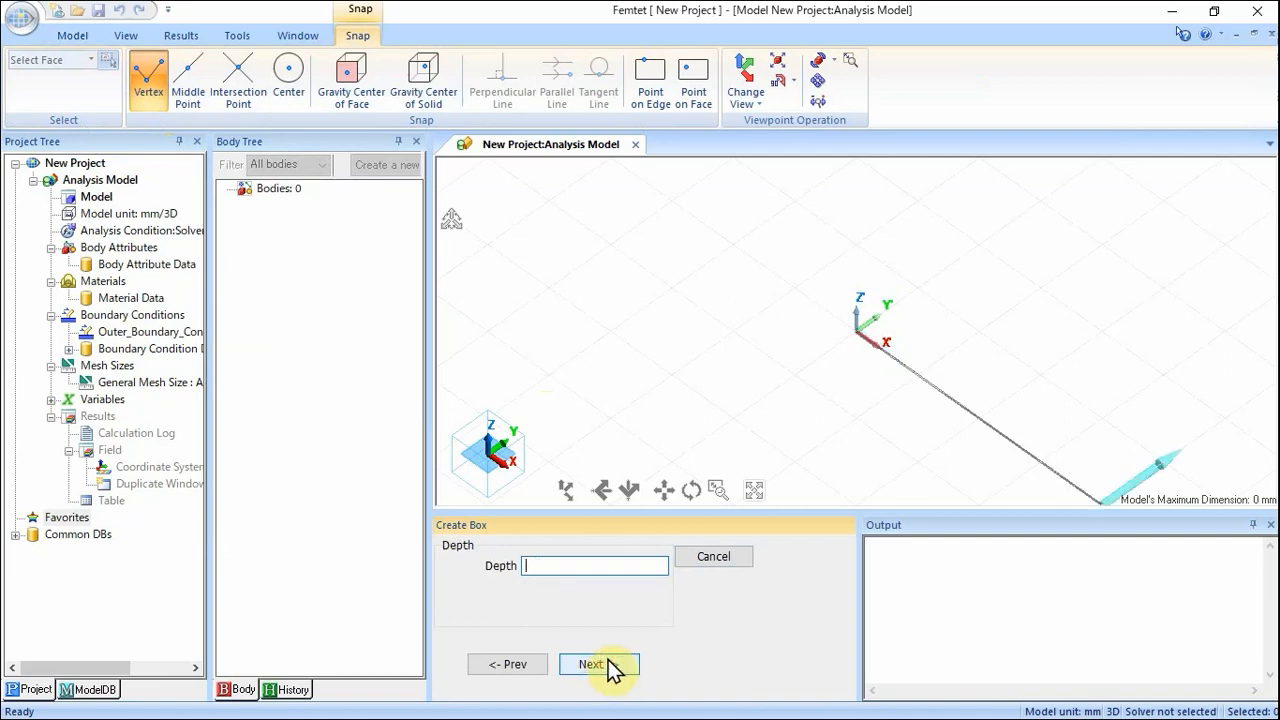
pyautogui.write('20')
pyautogui.click(614, 672)
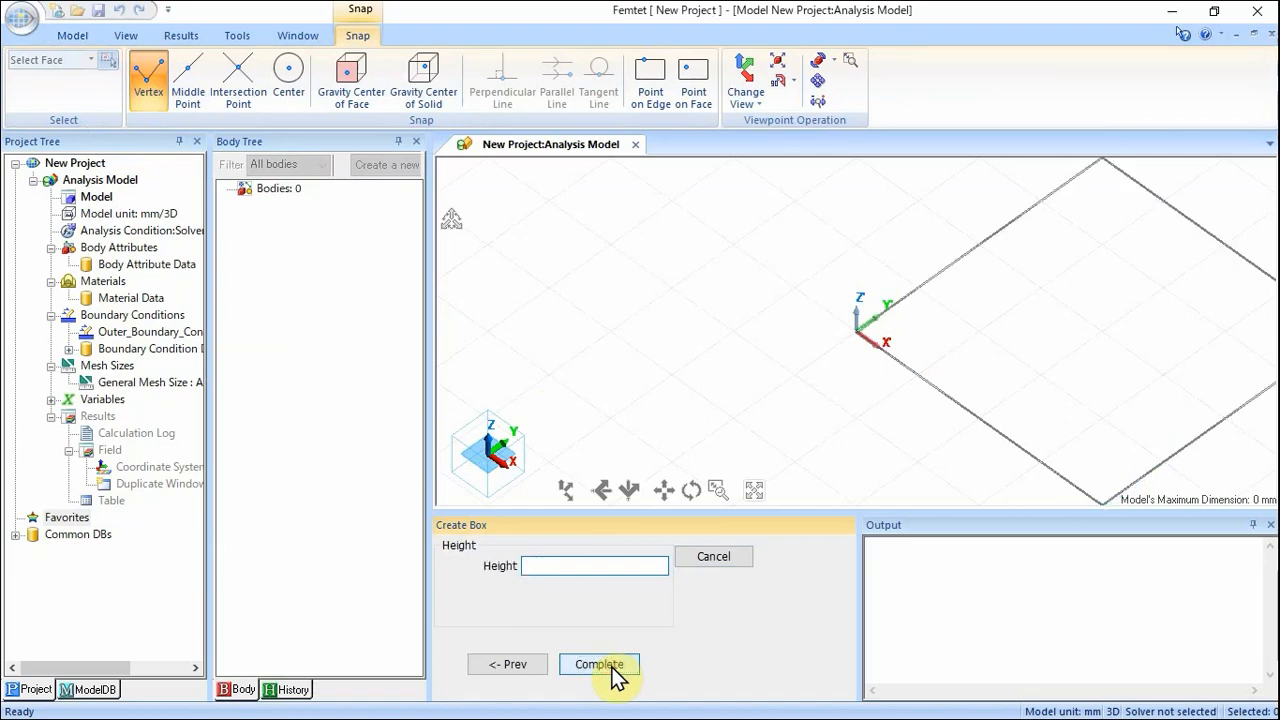
pyautogui.write('1')
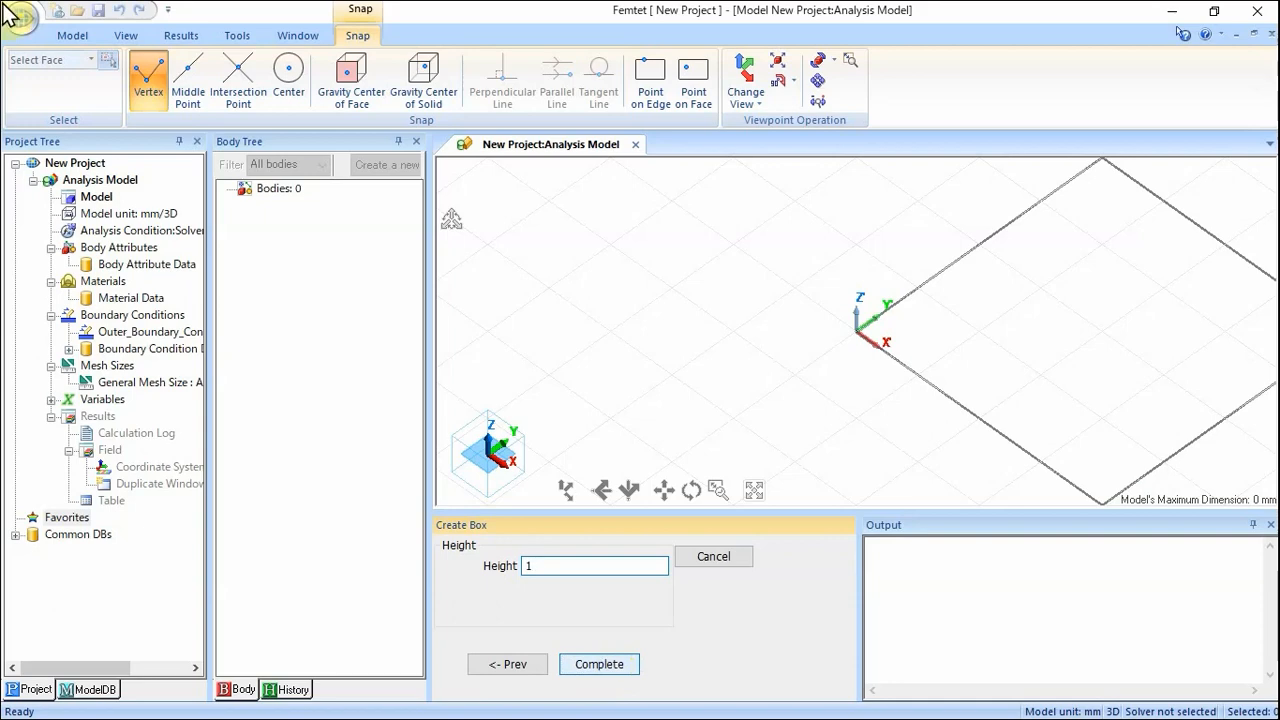
pyautogui.click(586, 667)
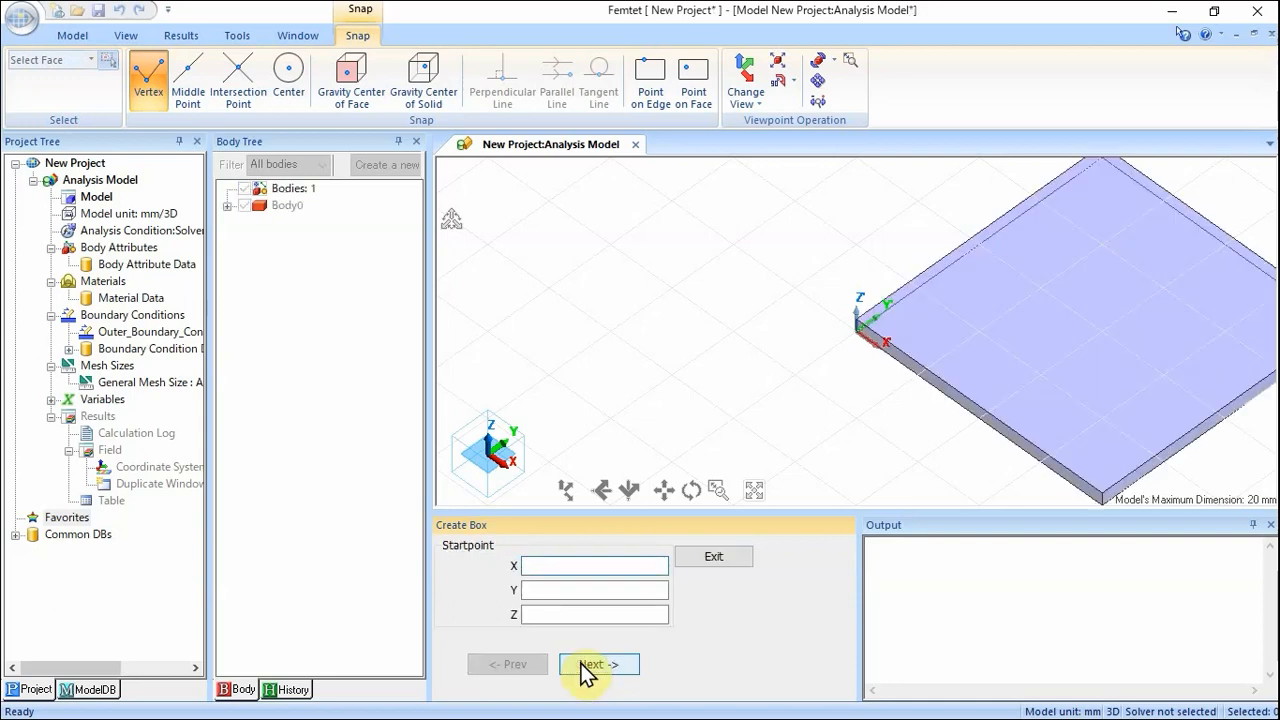
# Create a second box directly above the first, starting at (0, 0, 1), with width 20, depth 20 and height 6.4 mm.
pyautogui.click(754, 490)
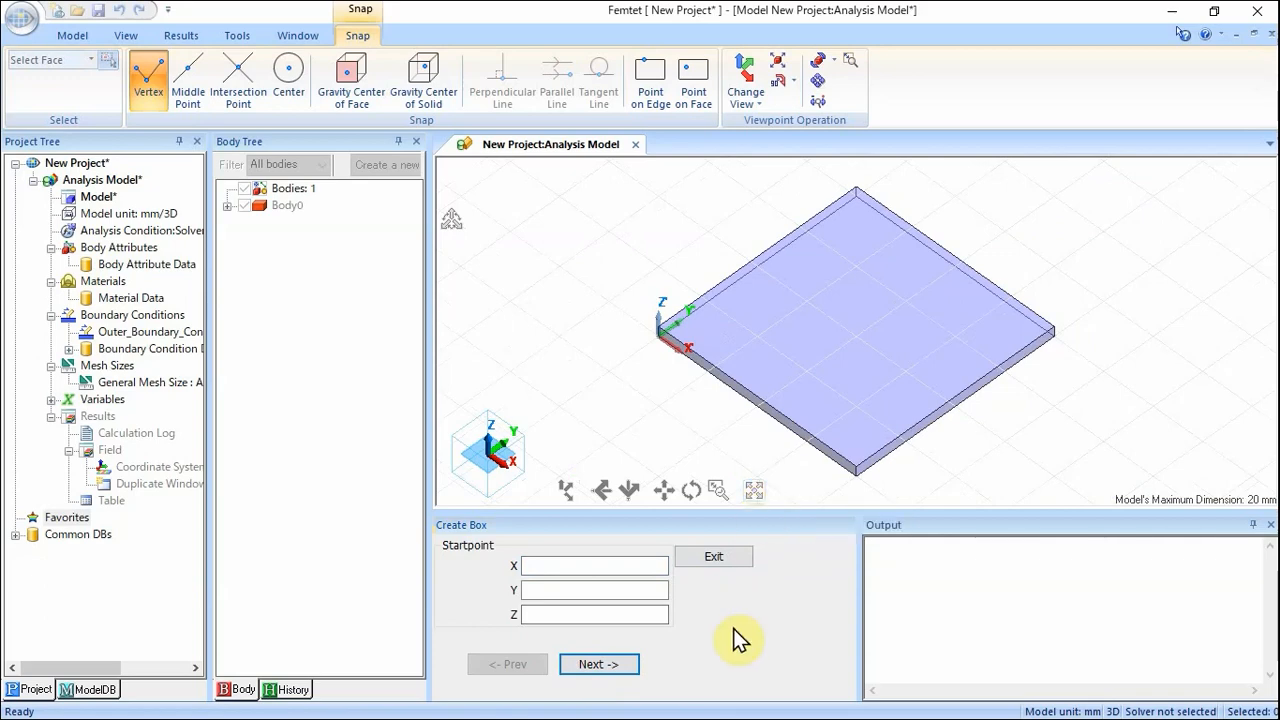
pyautogui.click(595, 567)
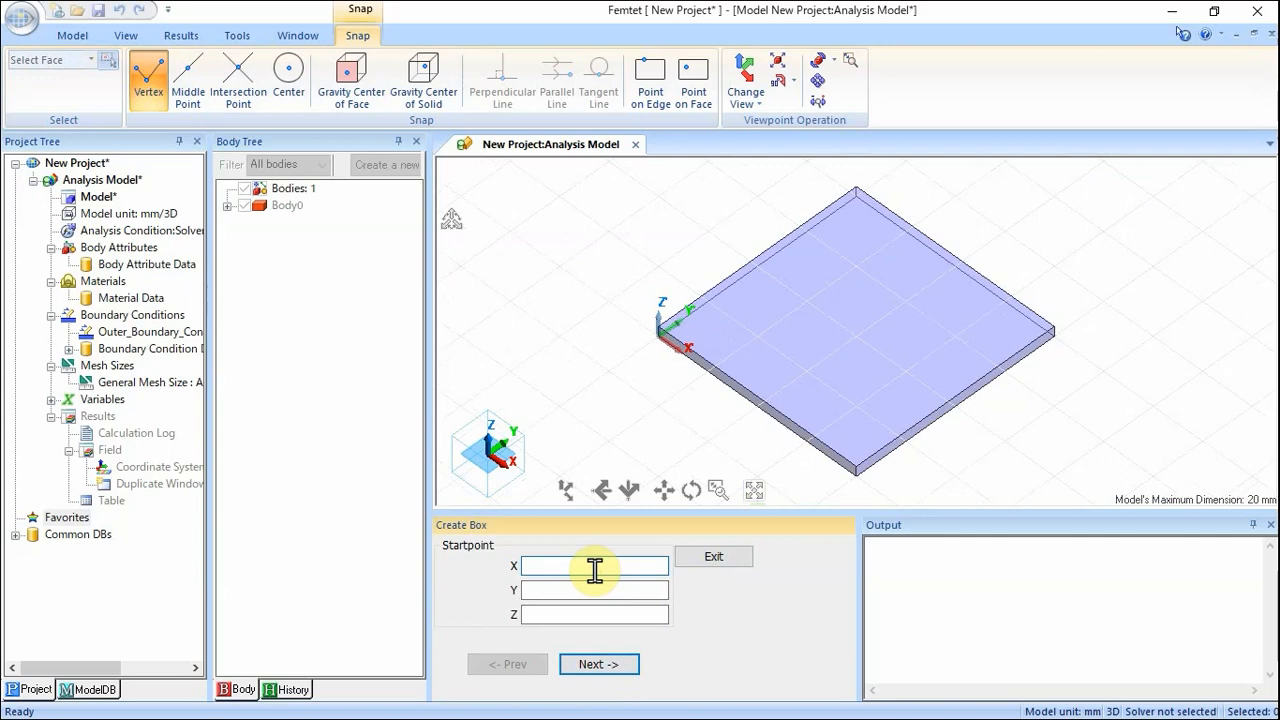
pyautogui.write('0')
pyautogui.press('Tab')
pyautogui.write('0')
pyautogui.press('Tab')
pyautogui.write('1')
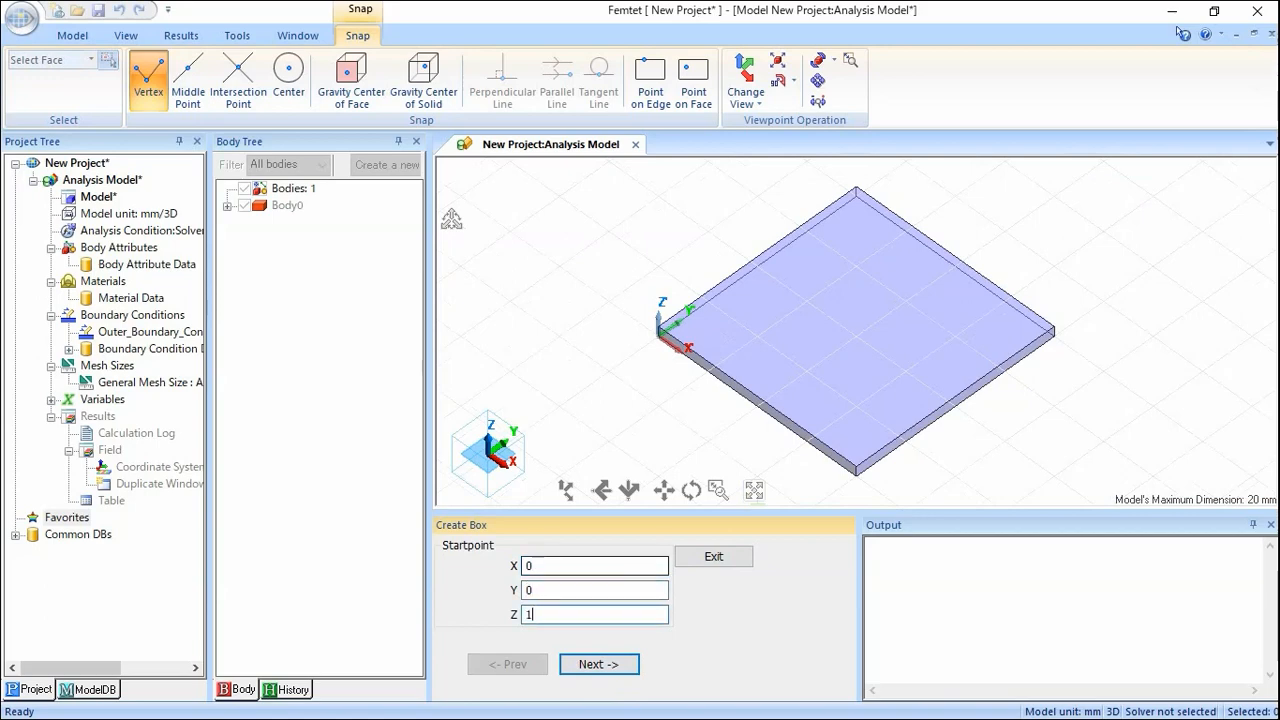
pyautogui.click(628, 666)
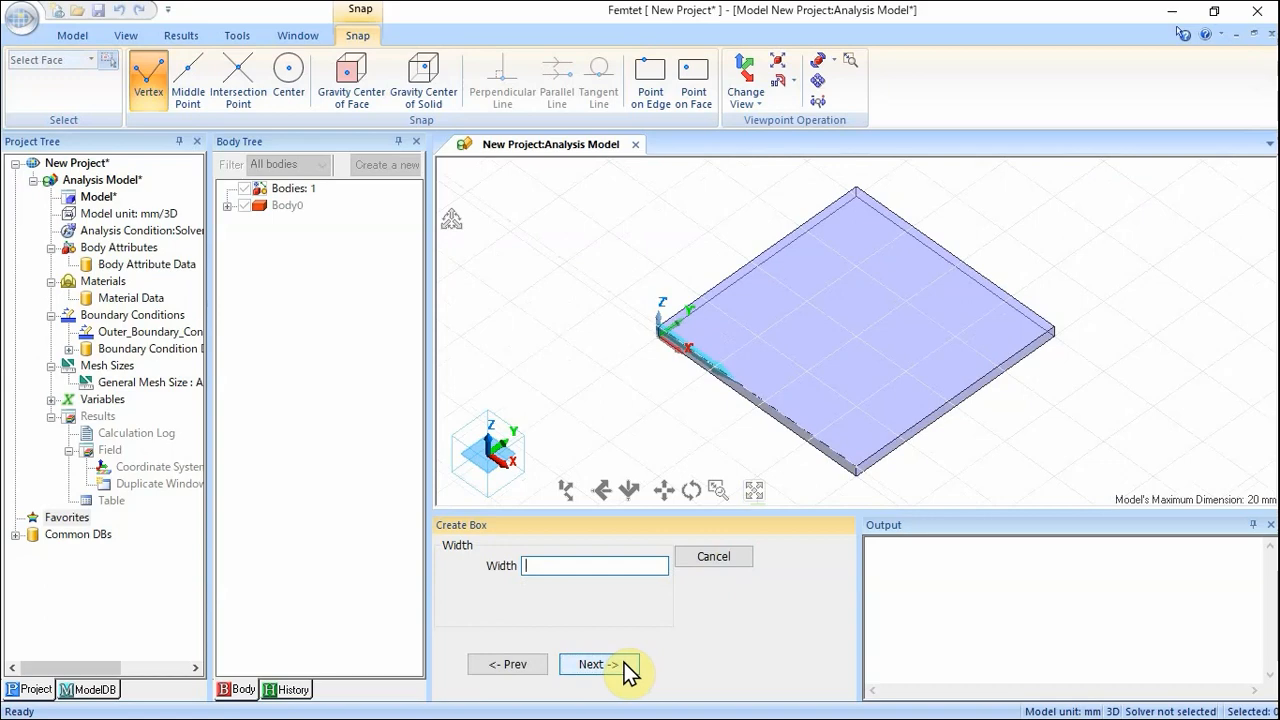
pyautogui.write('20')
pyautogui.click(609, 666)
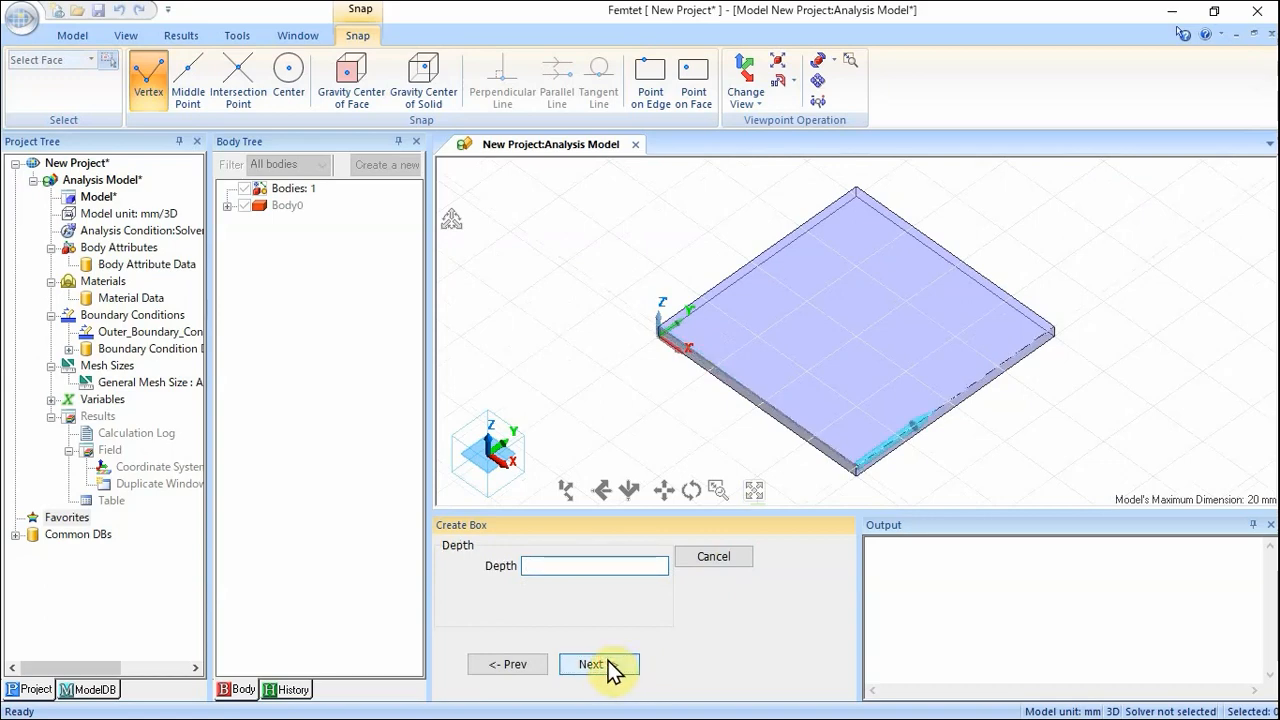
pyautogui.write('20')
pyautogui.click(609, 665)
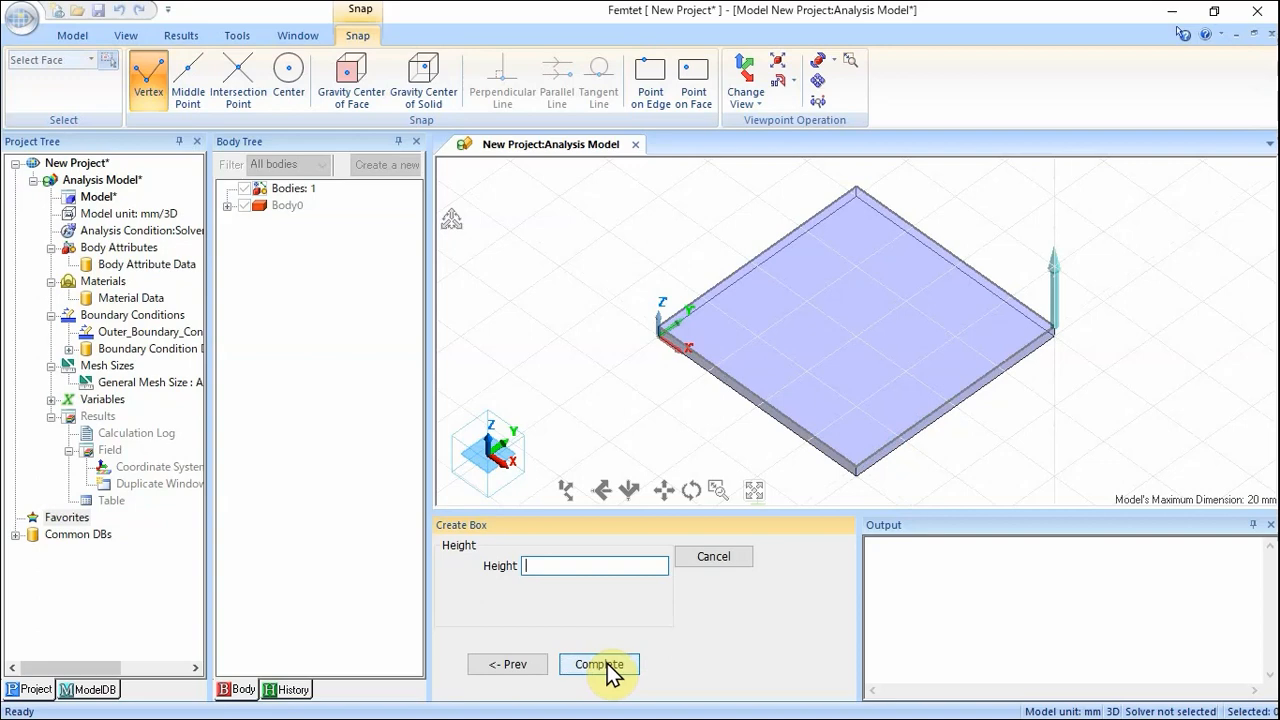
pyautogui.write('6.4')
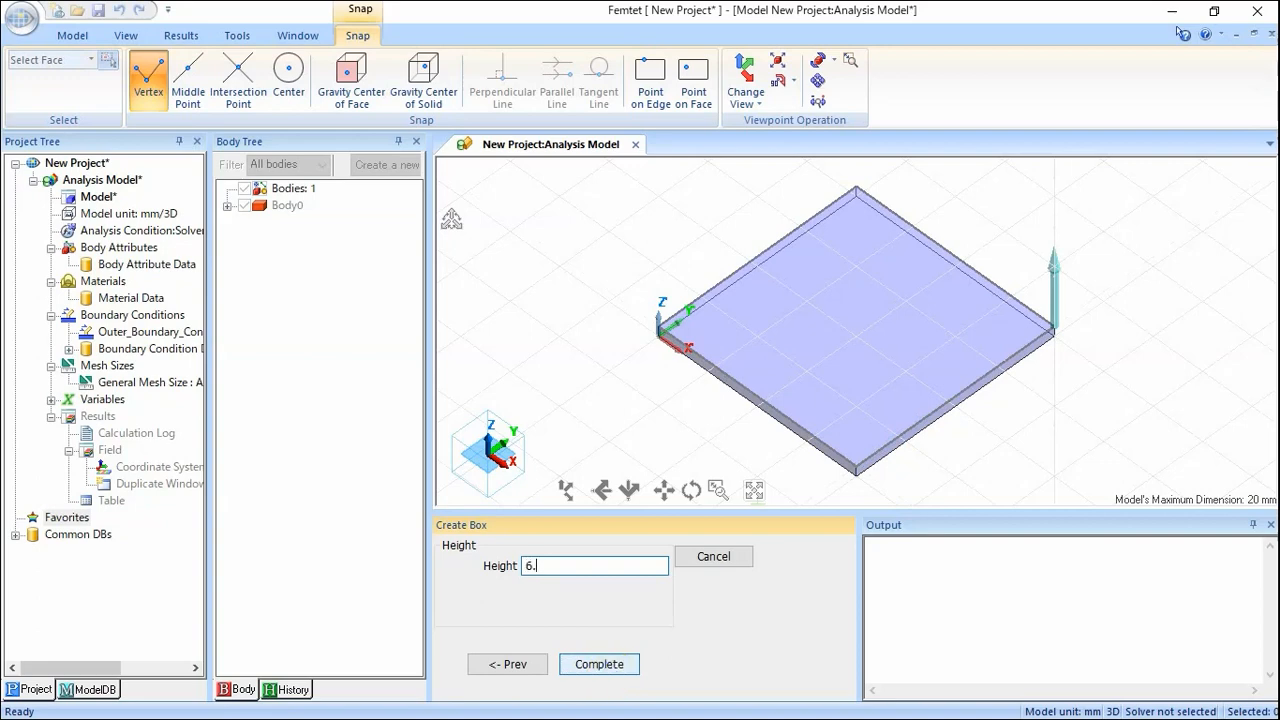
pyautogui.click(596, 664)
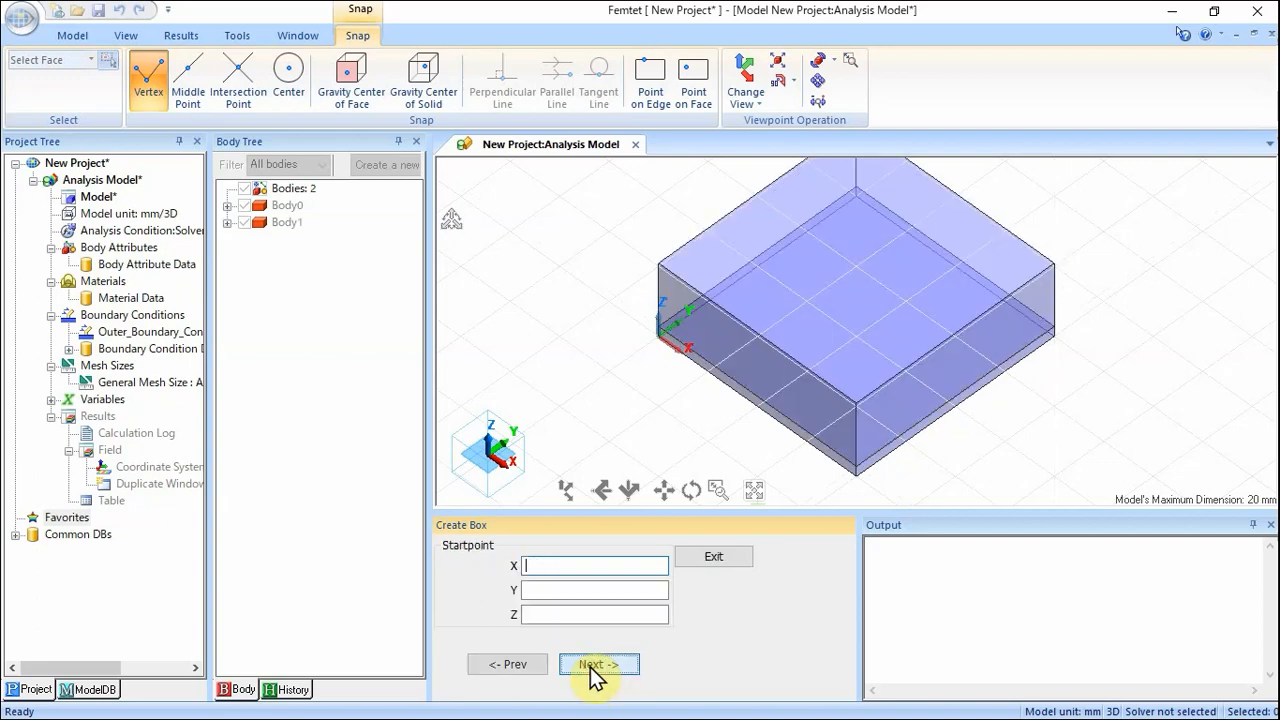
pyautogui.click(716, 558)
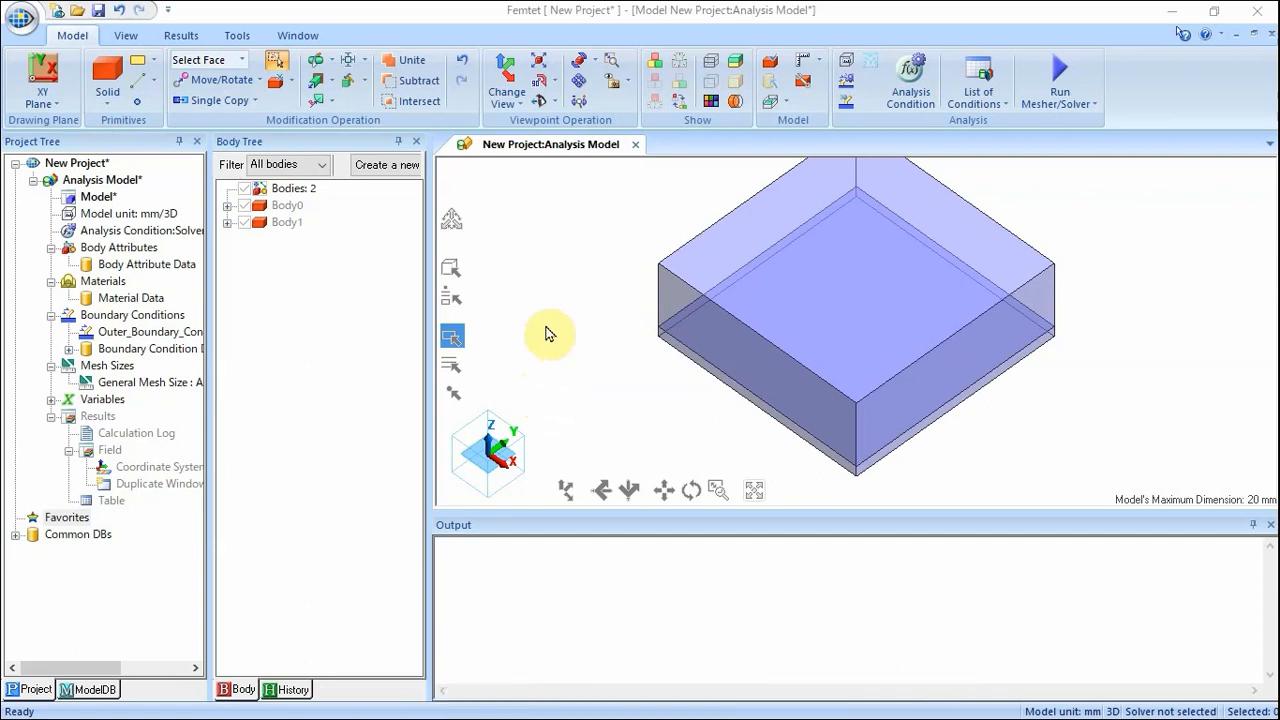
# Create a rectangular sheet body by length, starting at (0, 0, 1), with width 20 and height 2 mm.
pyautogui.click(151, 66)
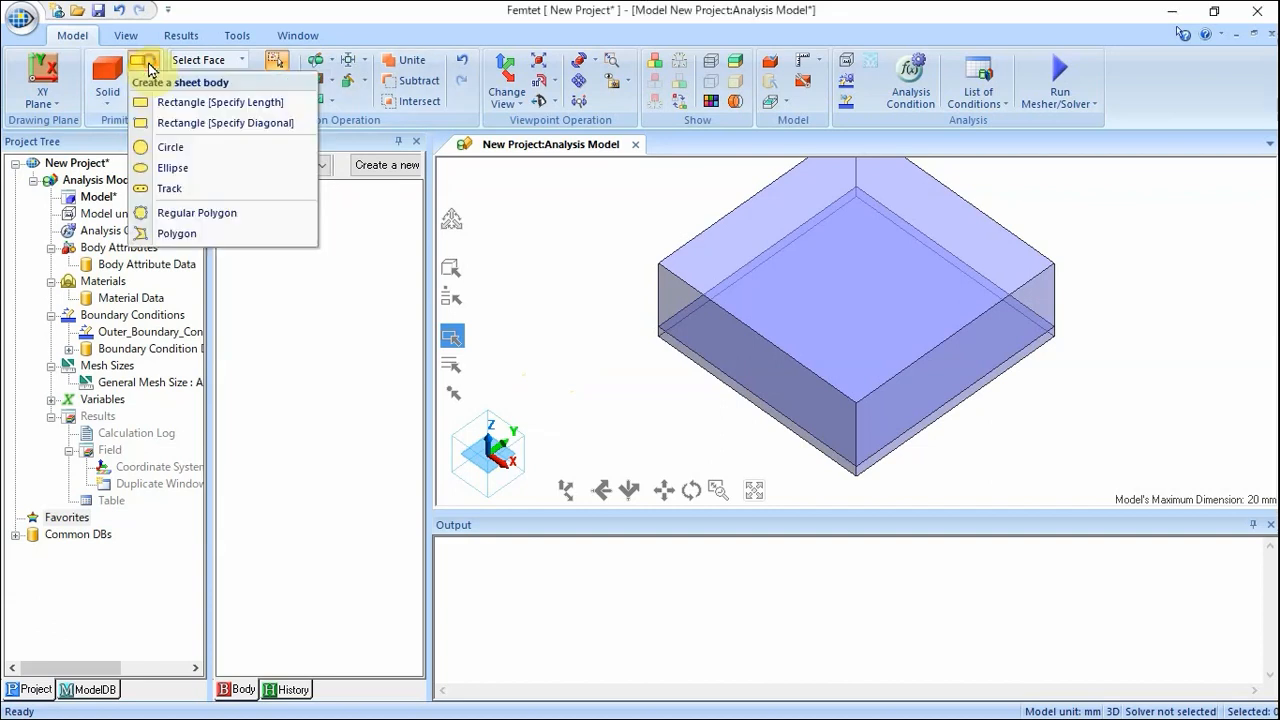
pyautogui.click(183, 104)
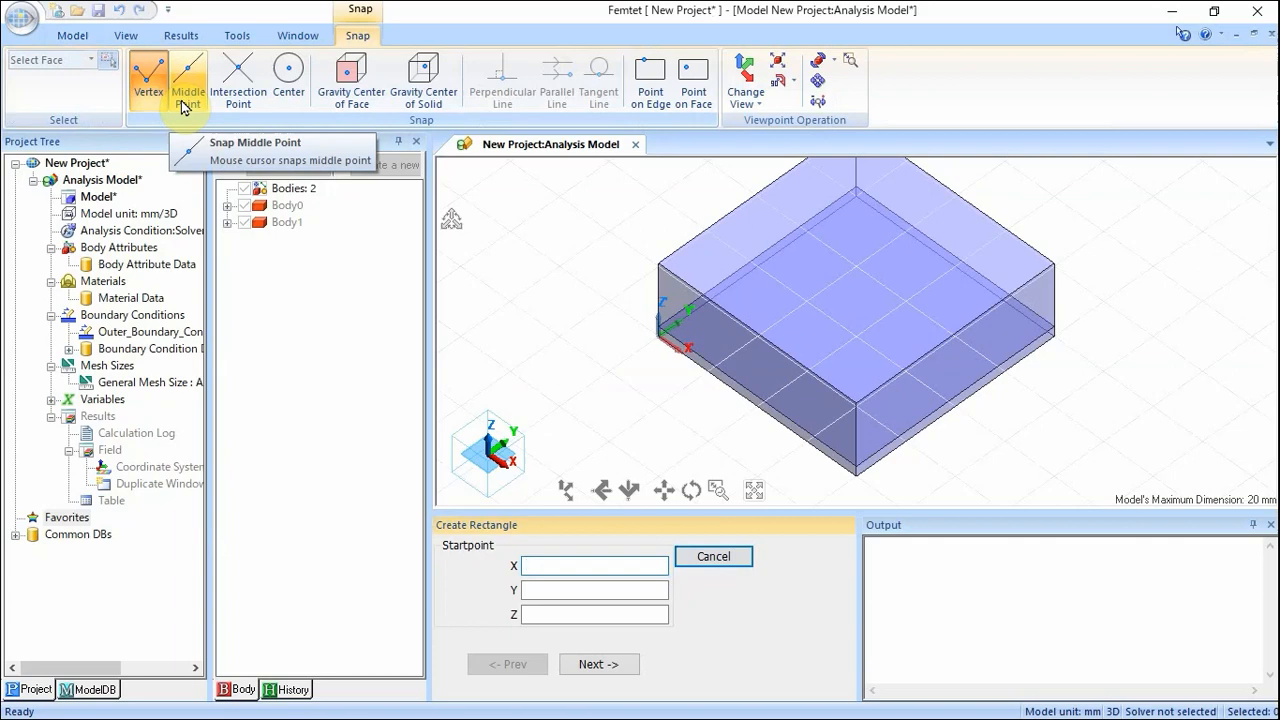
pyautogui.write('0')
pyautogui.press('Tab')
pyautogui.write('0')
pyautogui.press('Tab')
pyautogui.write('1')
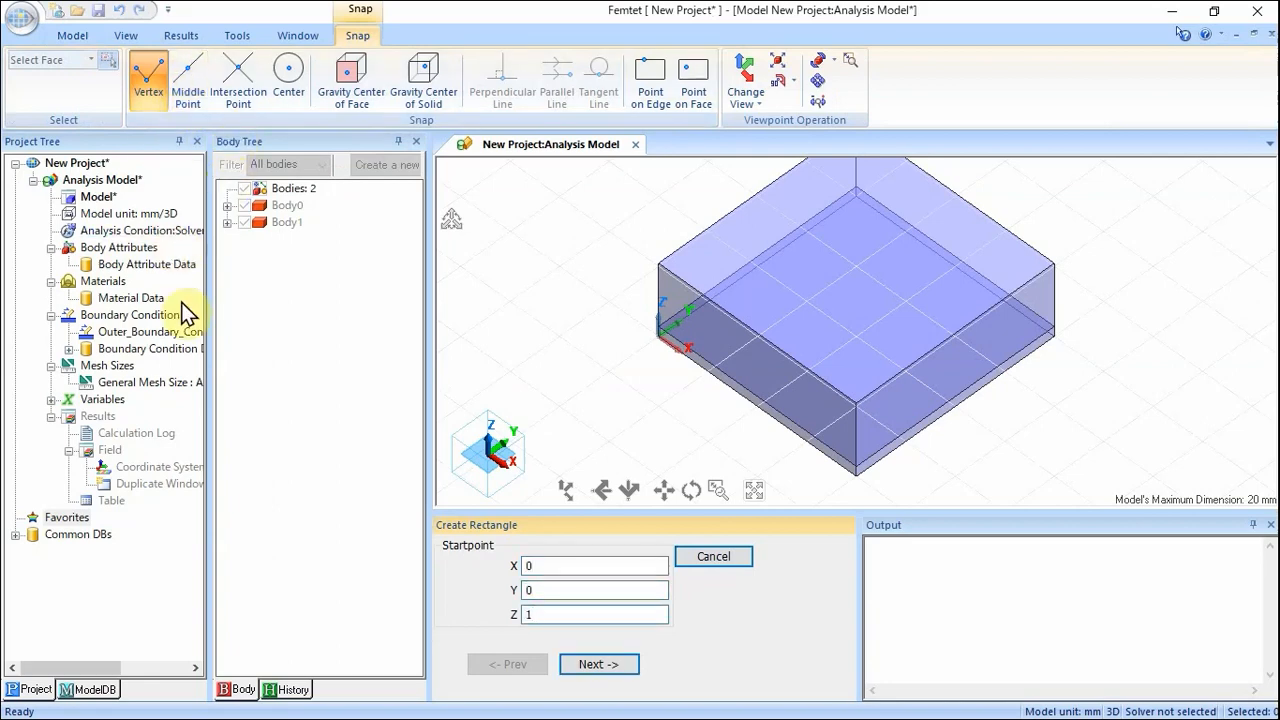
pyautogui.click(595, 672)
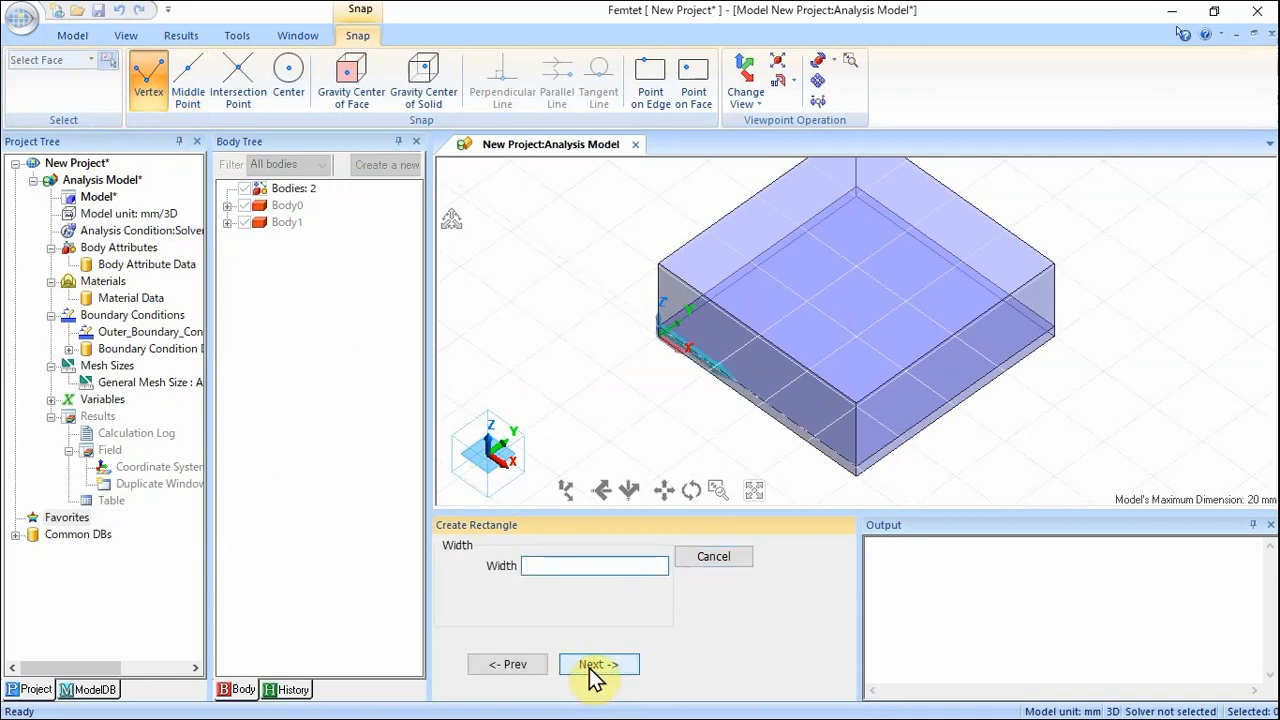
pyautogui.write('20')
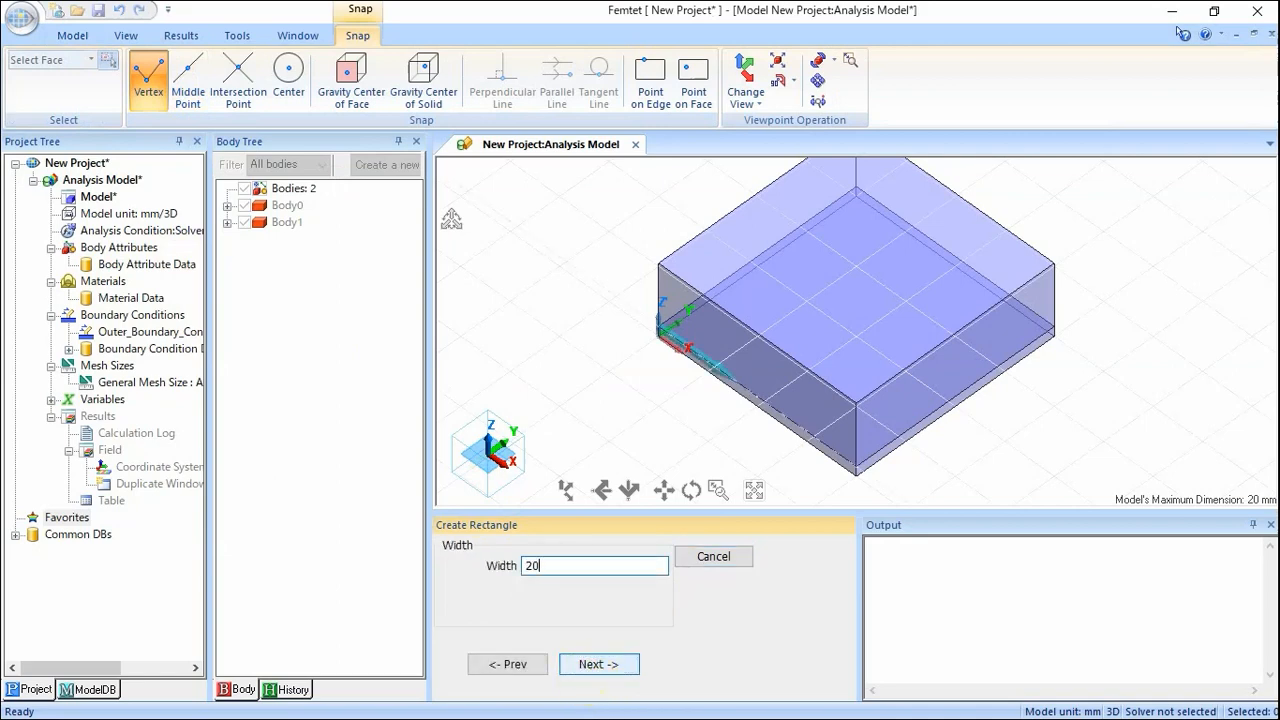
pyautogui.click(580, 668)
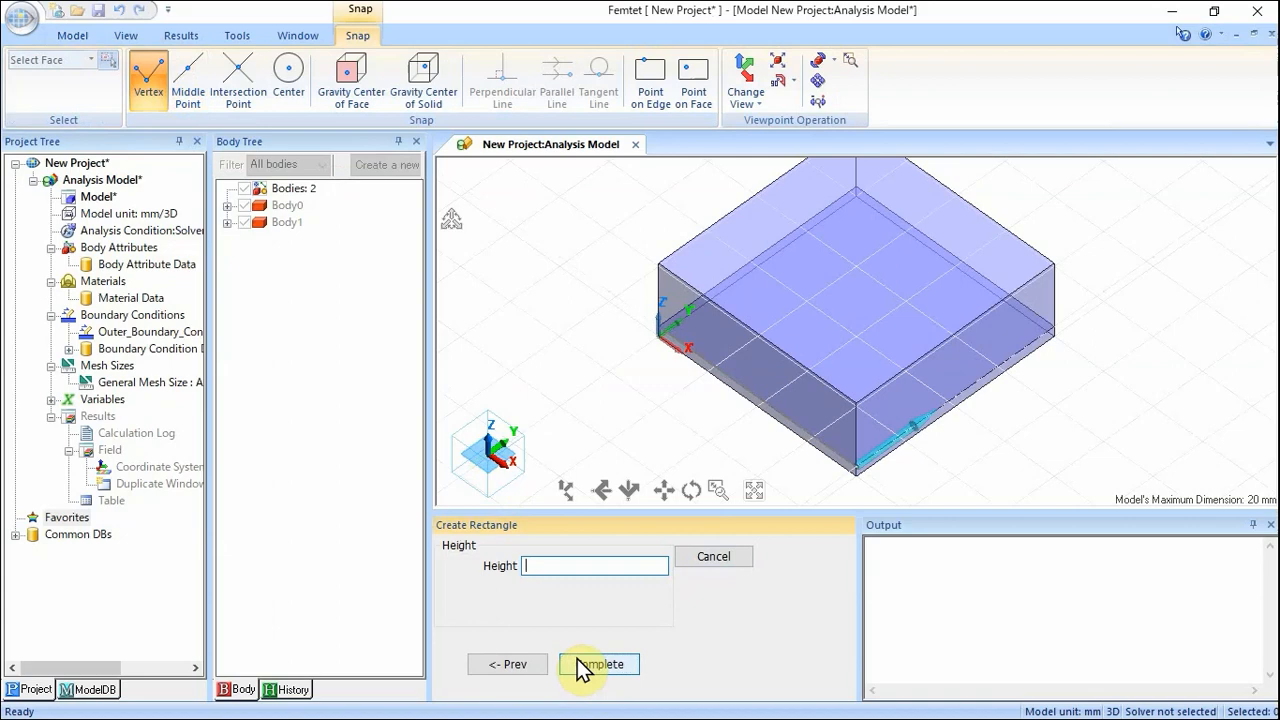
pyautogui.write('2')
pyautogui.click(599, 670)
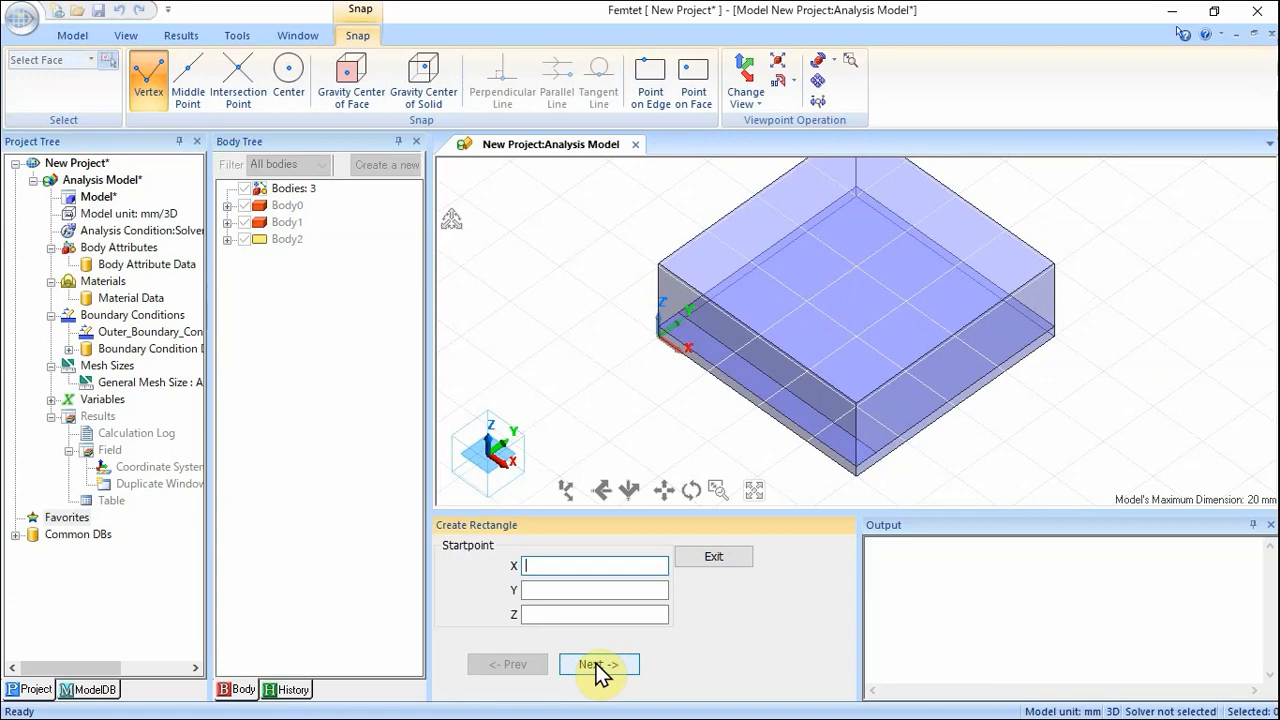
# Create a second rectangular sheet body starting at (10, 2, 1), with width -2 and height 6 mm.
pyautogui.write('10')
pyautogui.press('Tab')
pyautogui.write('2')
pyautogui.press('Tab')
pyautogui.write('1')
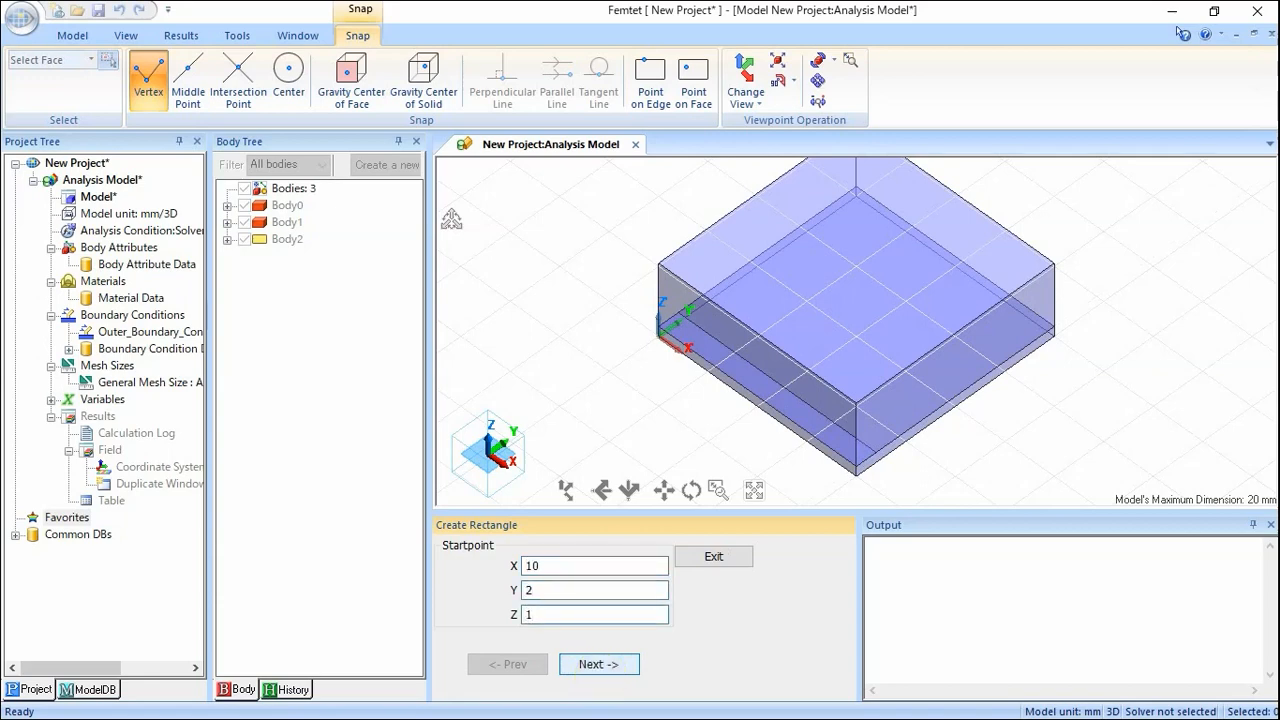
pyautogui.click(617, 671)
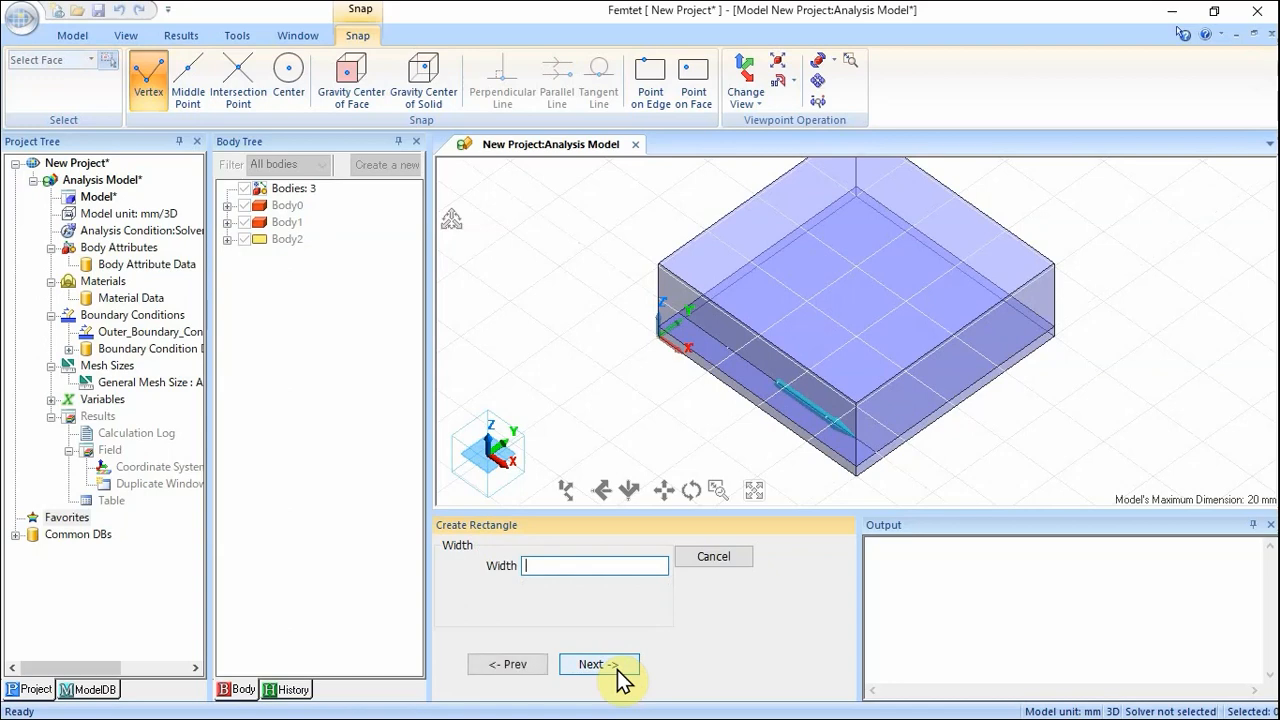
pyautogui.write('-2')
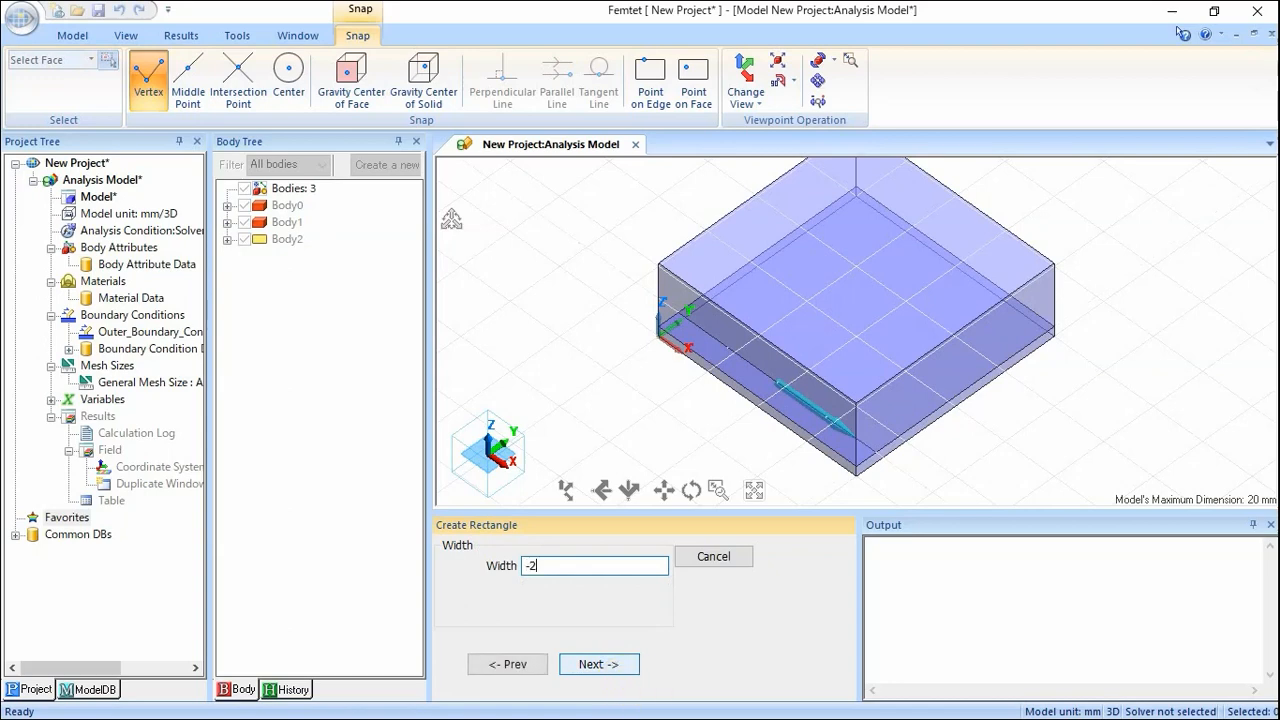
pyautogui.click(605, 668)
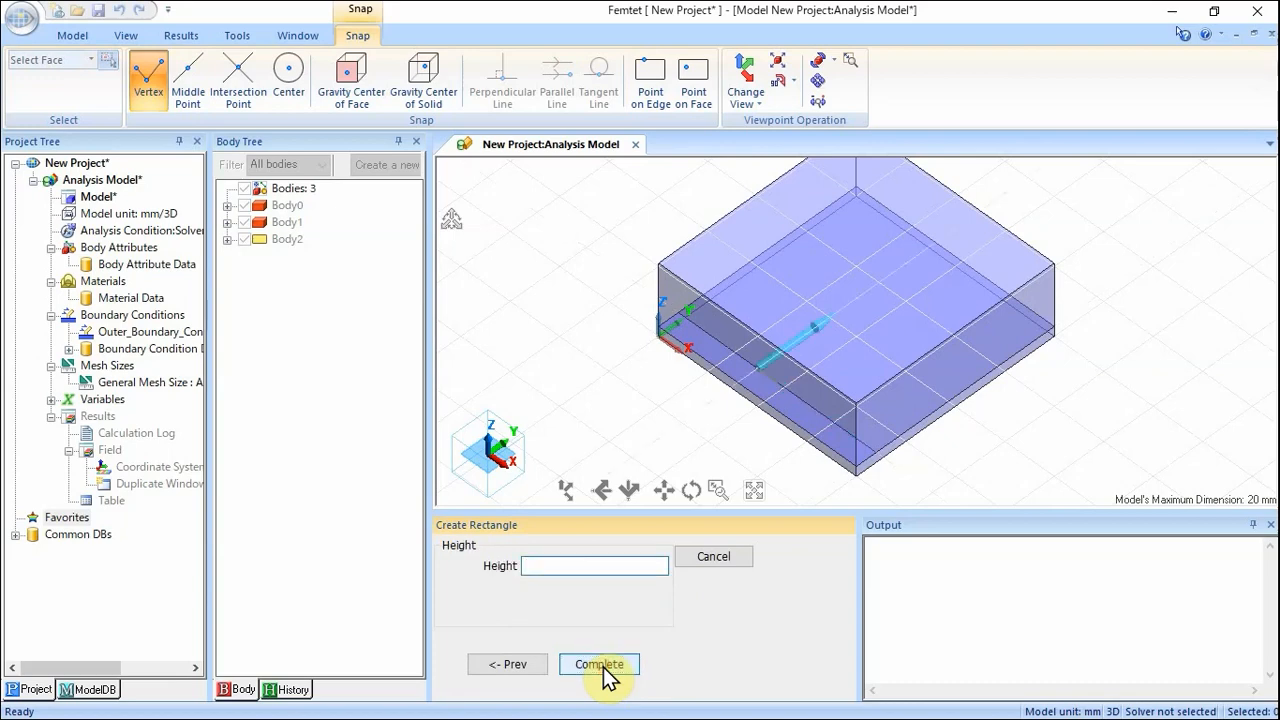
pyautogui.write('6')
pyautogui.click(612, 668)
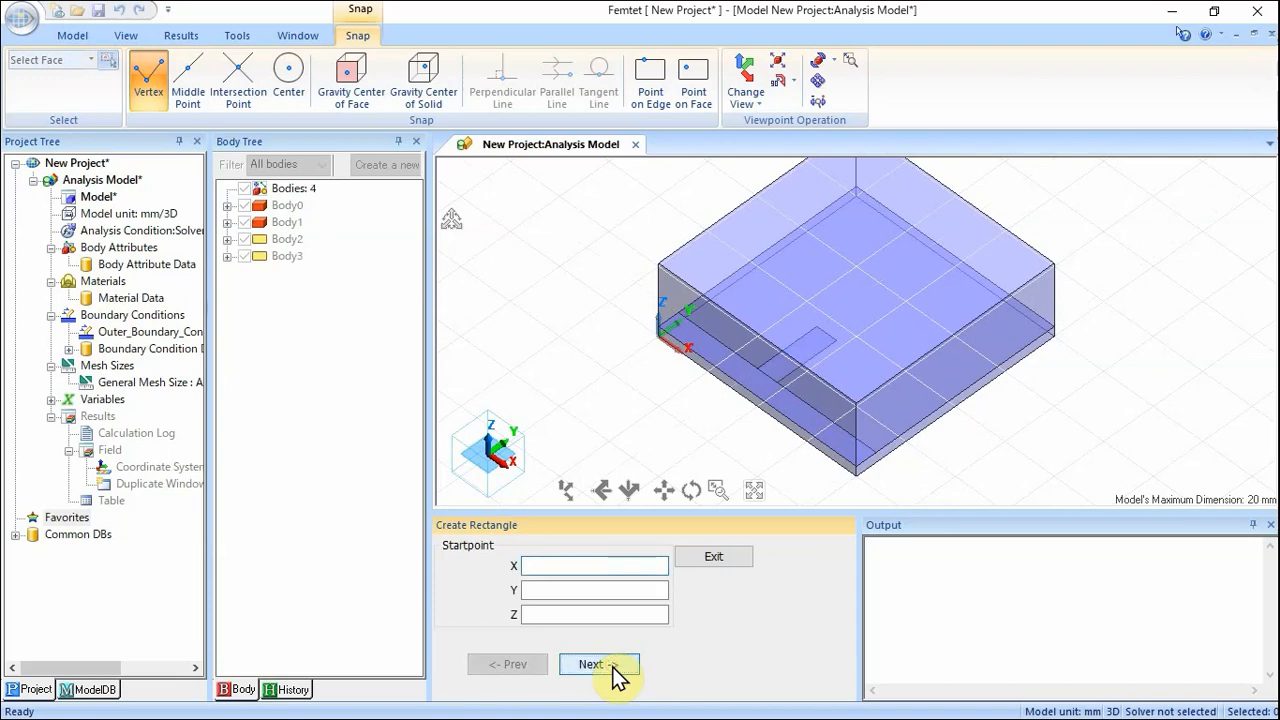
pyautogui.click(705, 560)
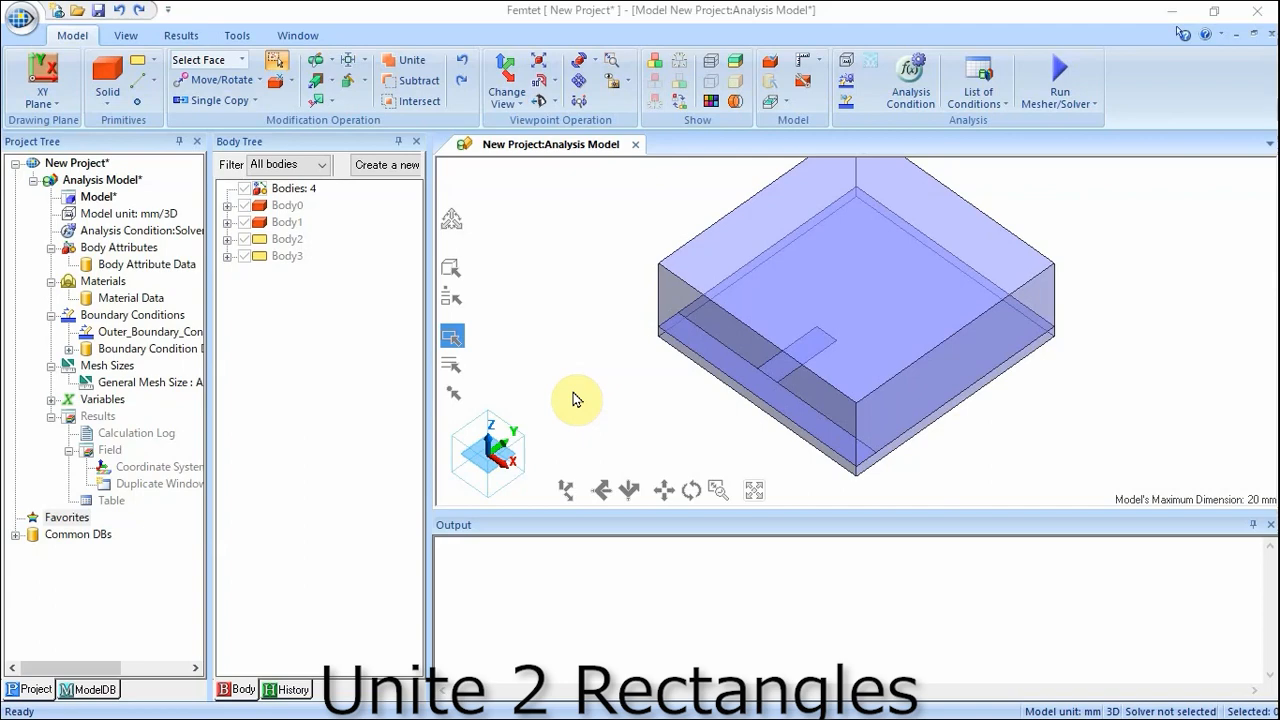
# Unite the two rectangular sheet bodies, Body2 and Body3, into a single body.
pyautogui.click(405, 62)
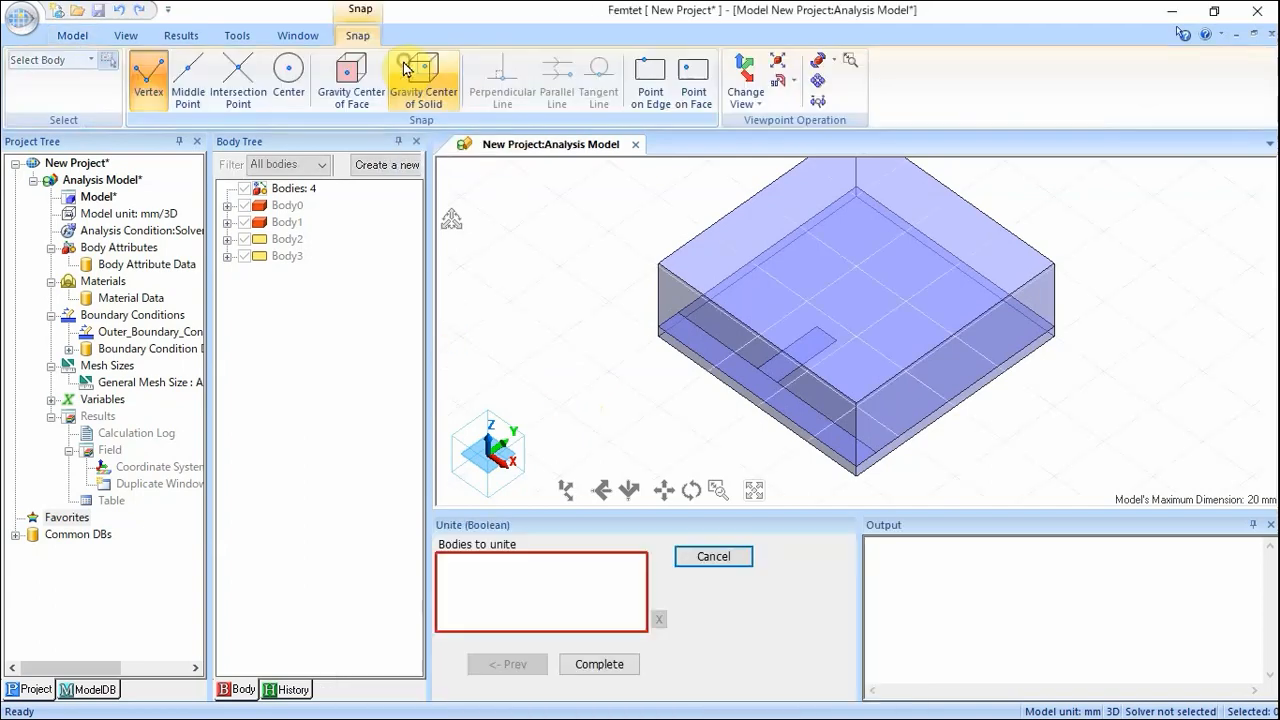
pyautogui.click(290, 239)
pyautogui.click(290, 256)
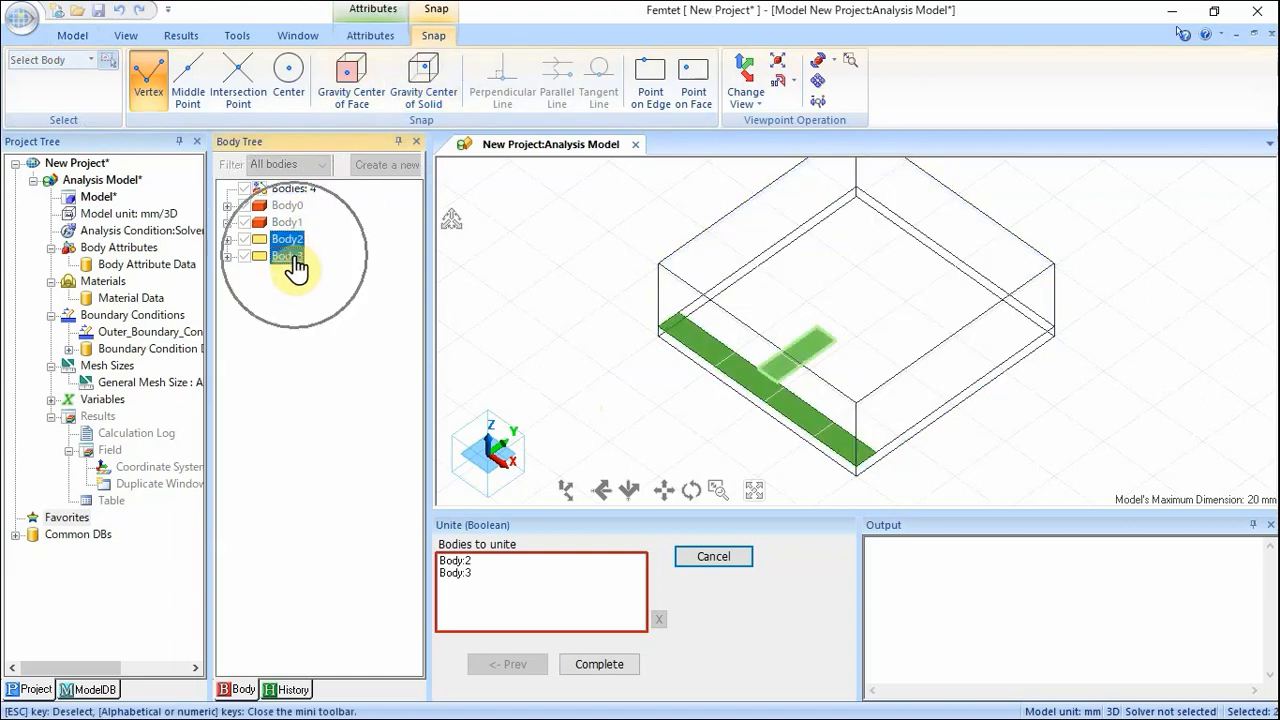
pyautogui.click(597, 665)
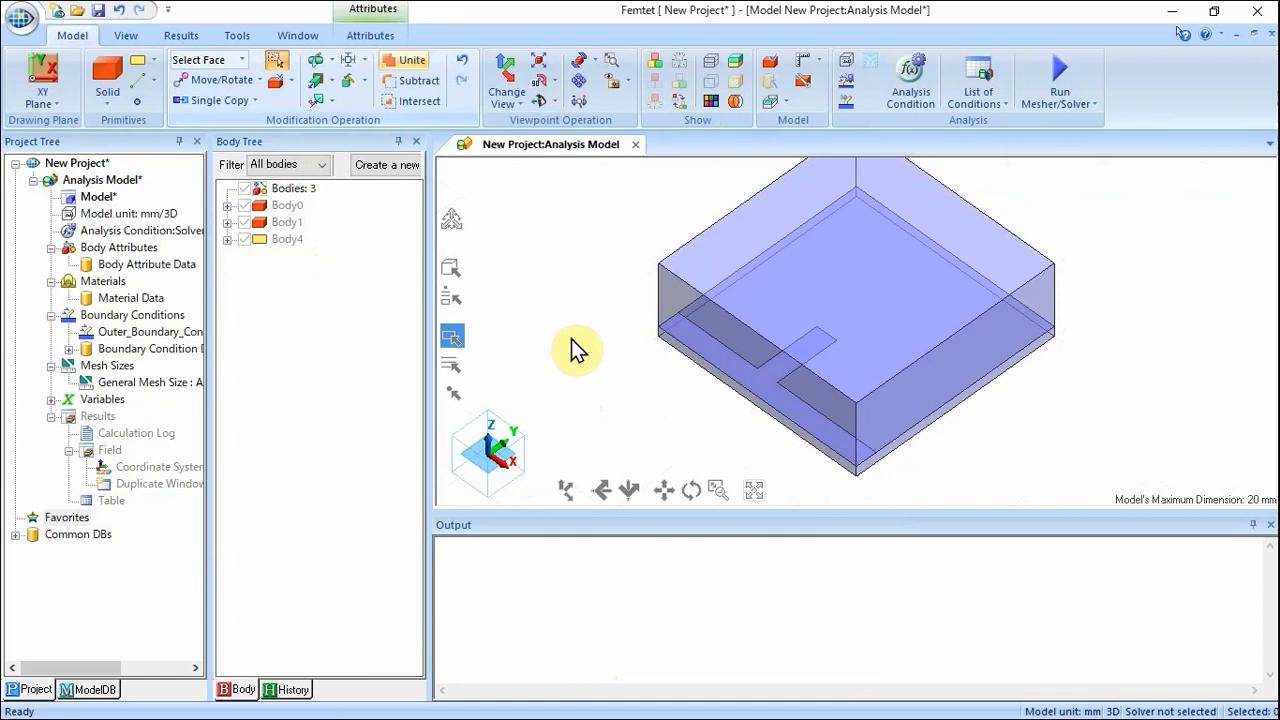
# Move the united sheet body (Body4) by the vector X 0, Y 7, Z 0 mm.
pyautogui.click(219, 82)
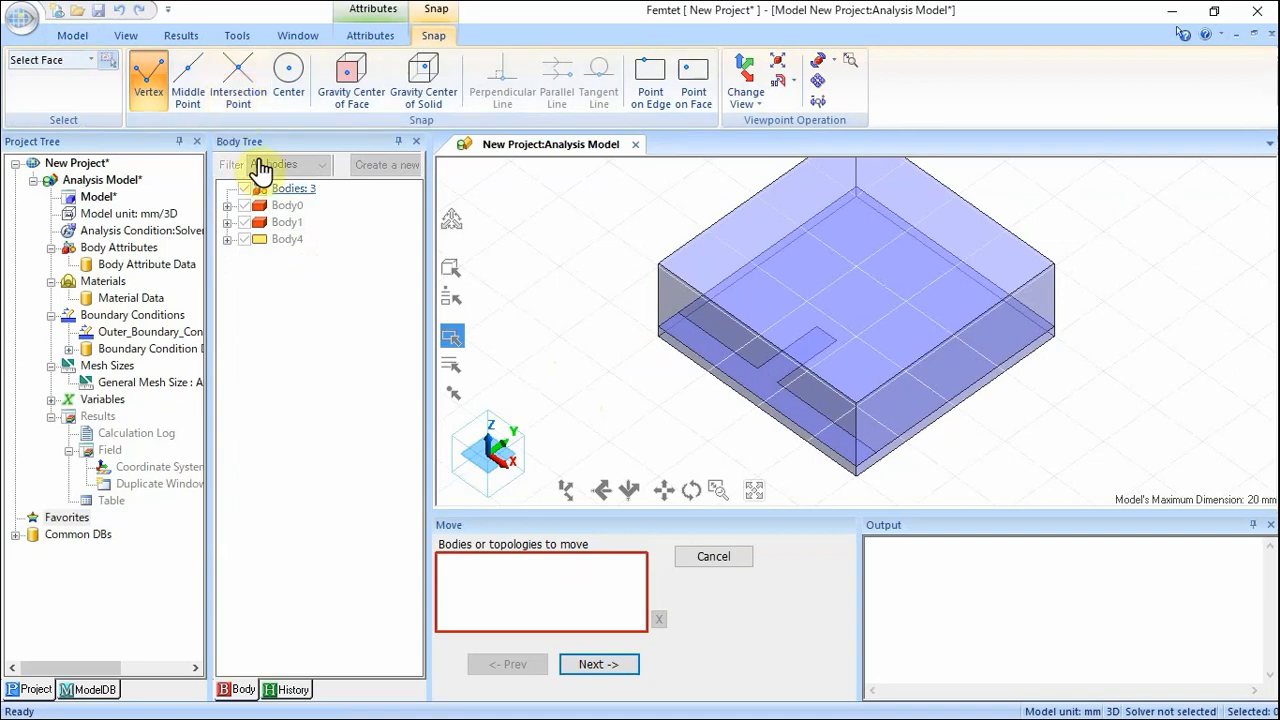
pyautogui.click(285, 256)
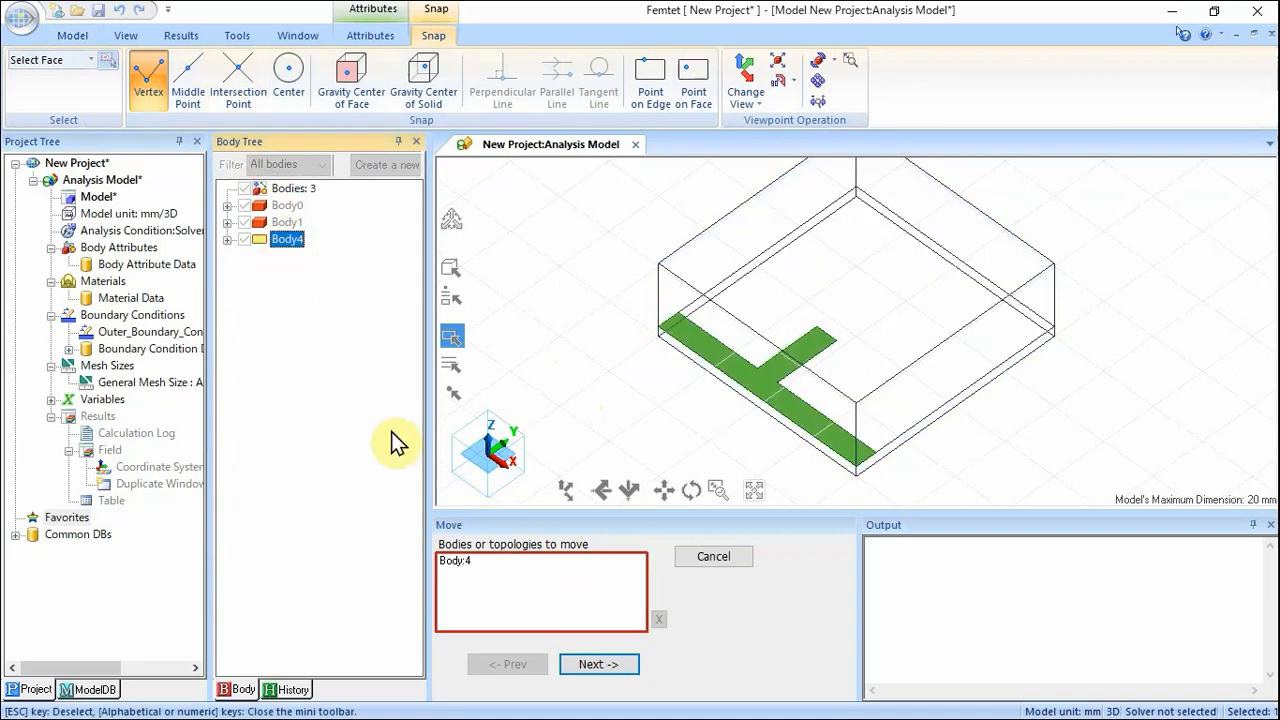
pyautogui.click(600, 664)
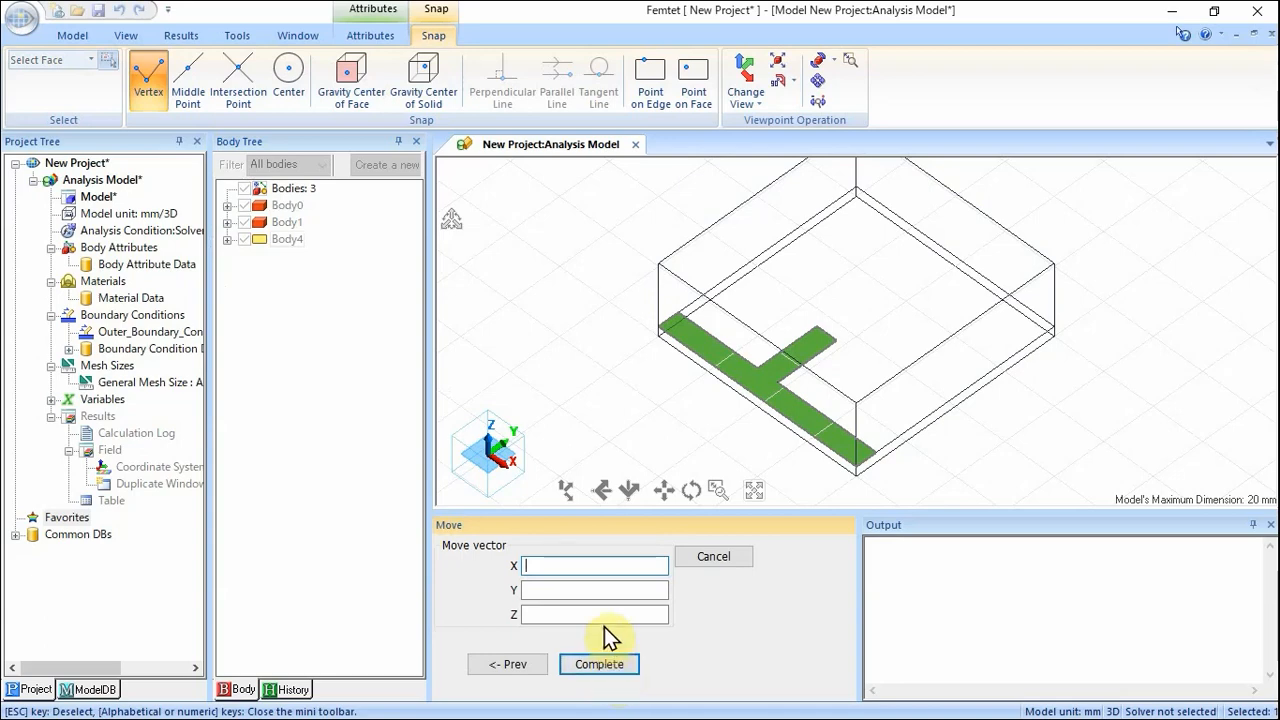
pyautogui.write('0')
pyautogui.click(594, 593)
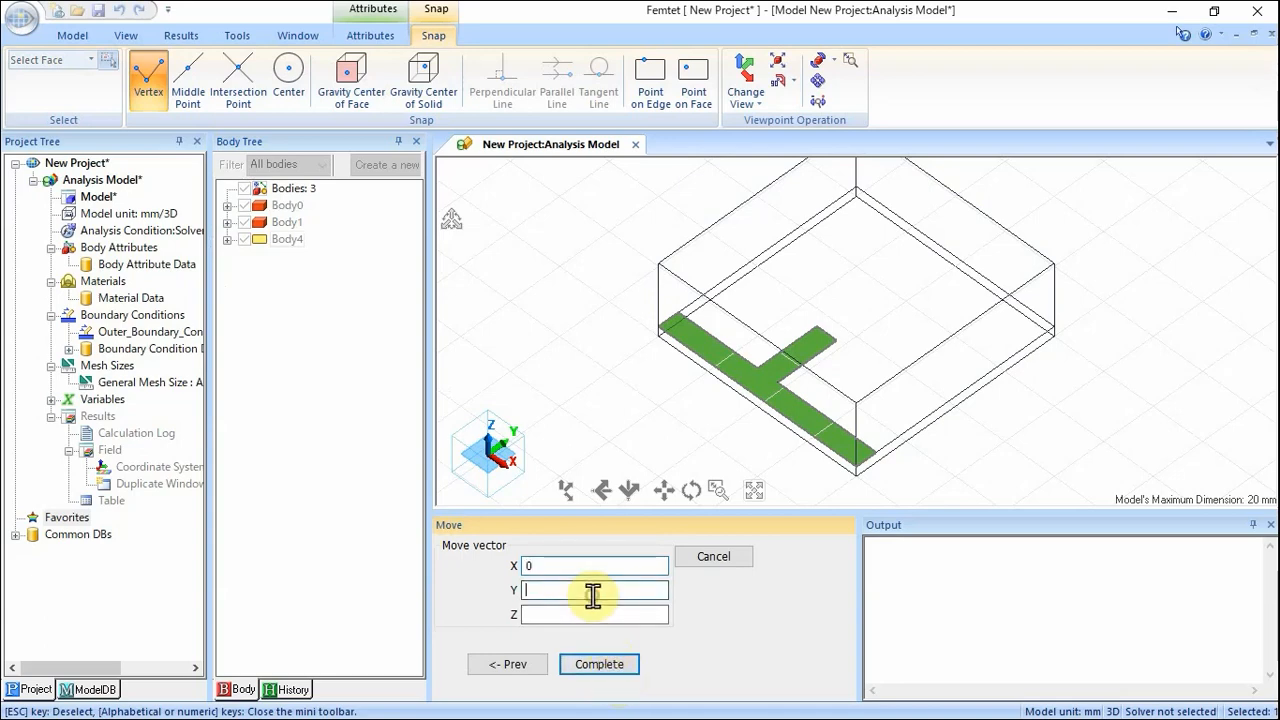
pyautogui.write('7')
pyautogui.click(609, 615)
pyautogui.write('0')
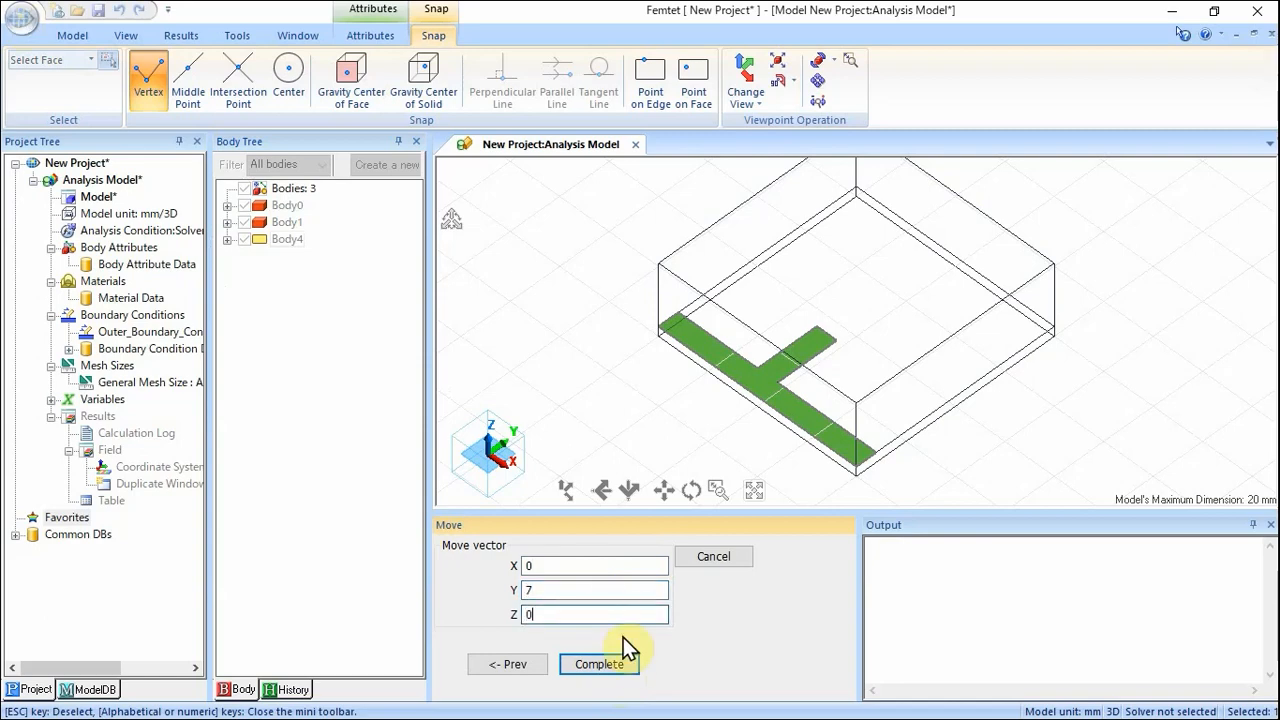
pyautogui.click(627, 665)
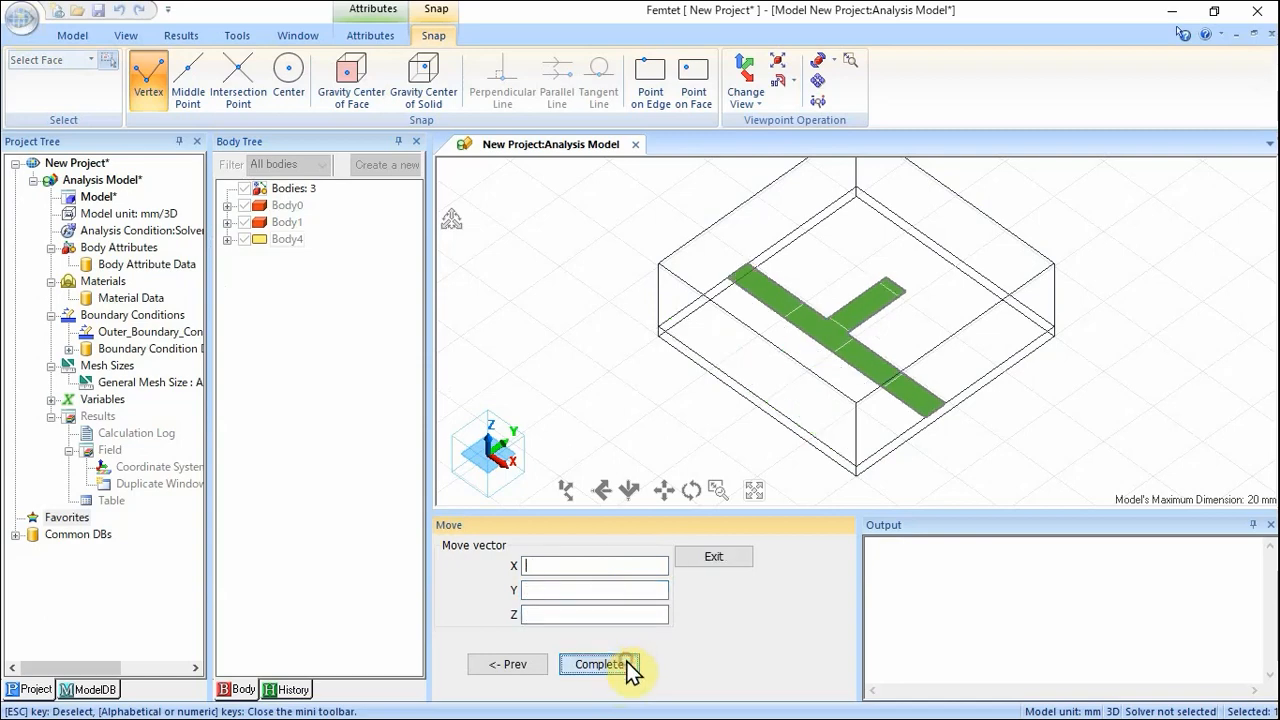
pyautogui.click(722, 558)
pyautogui.click(703, 452)
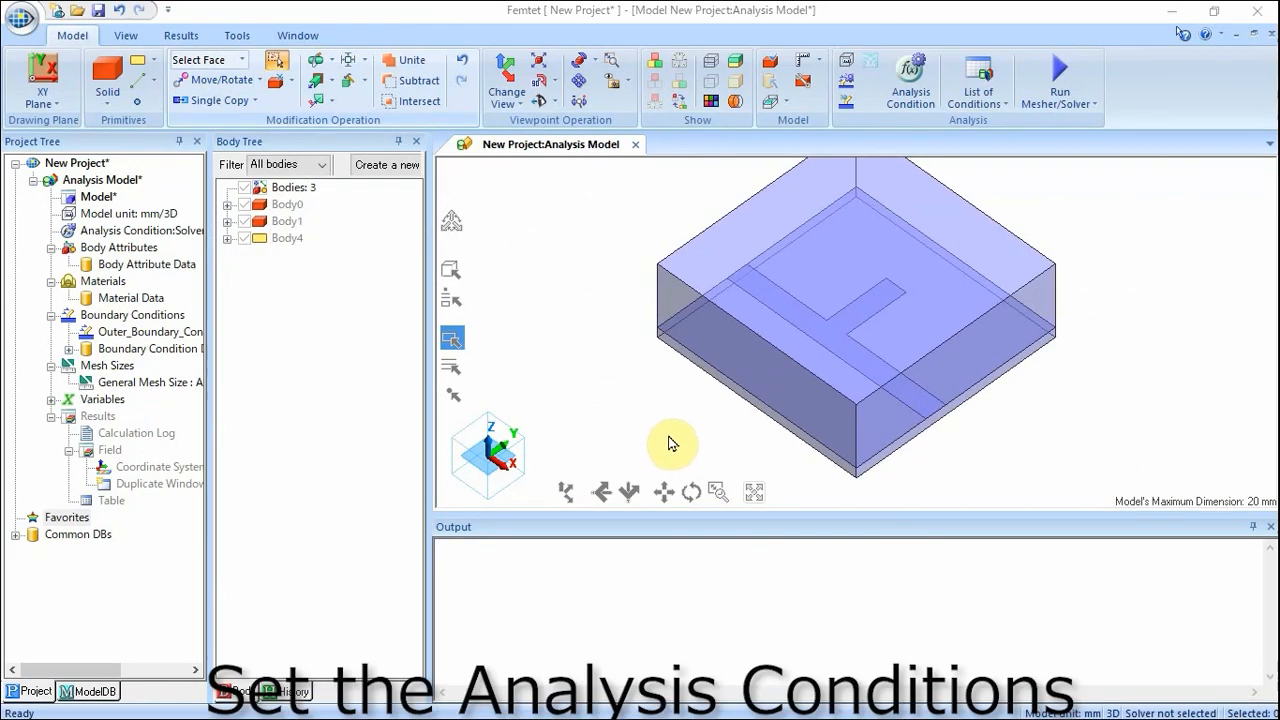
# Choose Electromagnetic Analysis as the solver in the analysis conditions, with Harmonic Analysis as its analysis type.
pyautogui.click(920, 81)
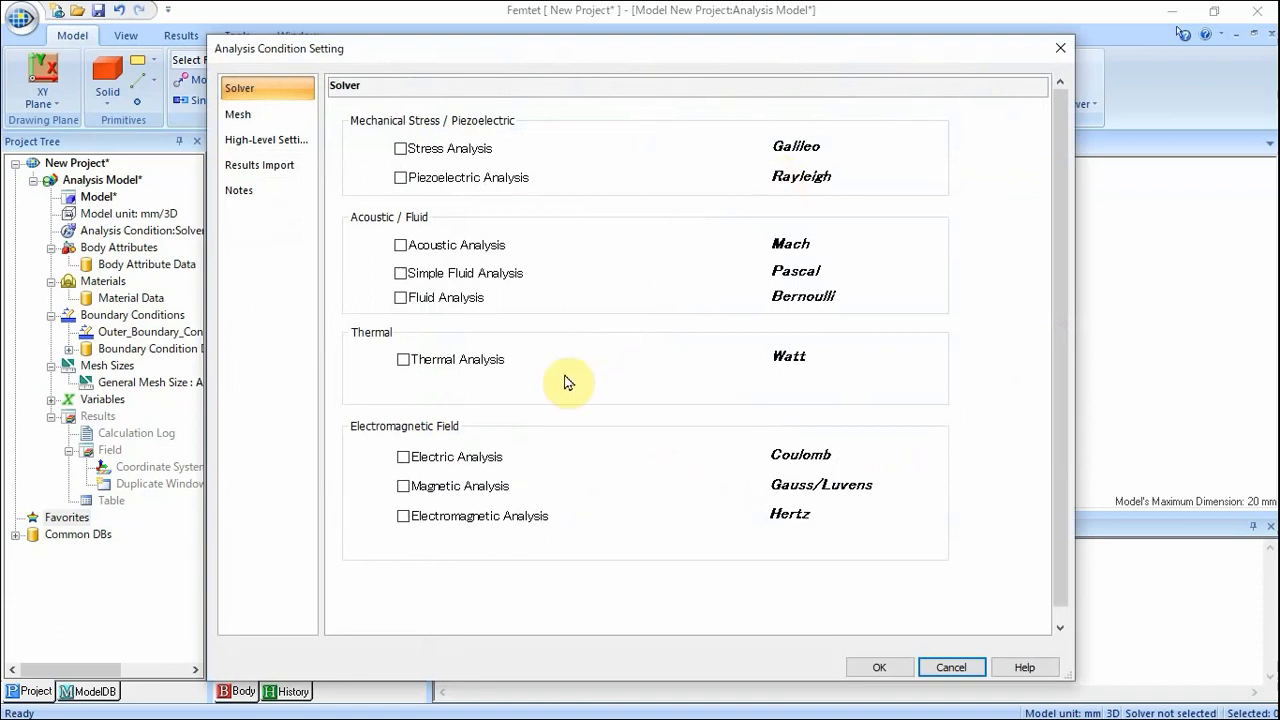
pyautogui.click(403, 516)
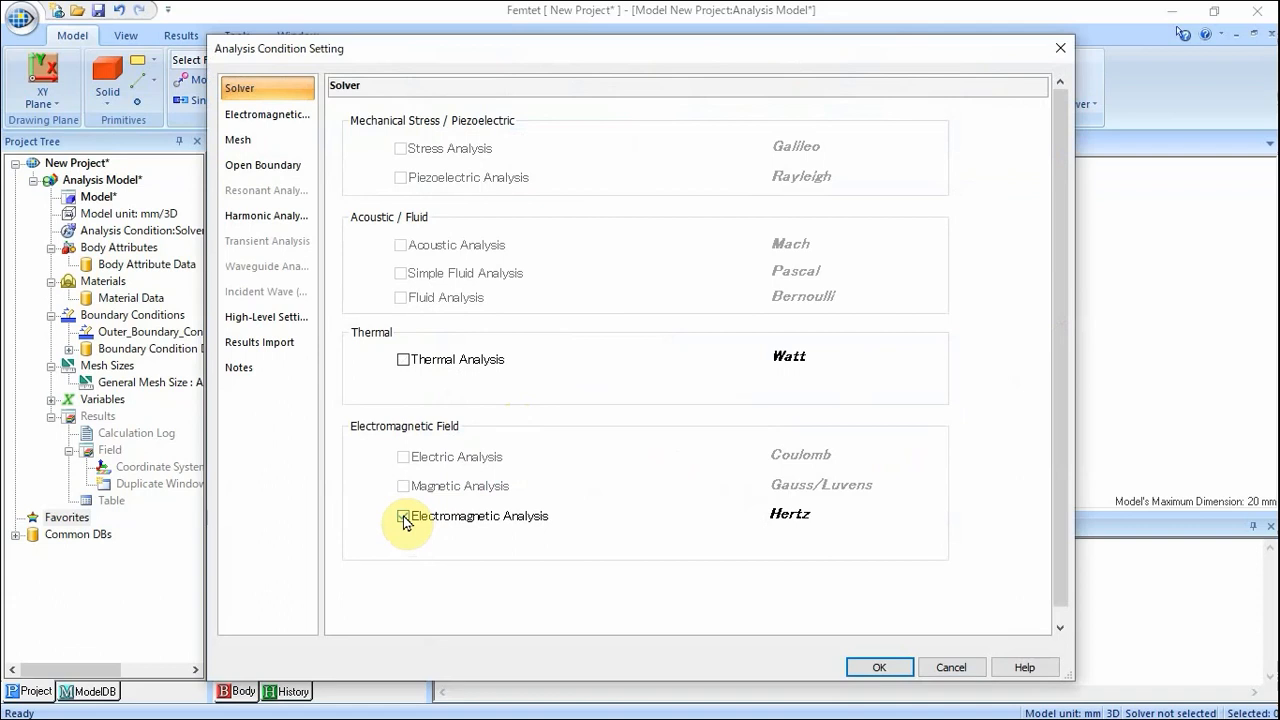
pyautogui.click(286, 116)
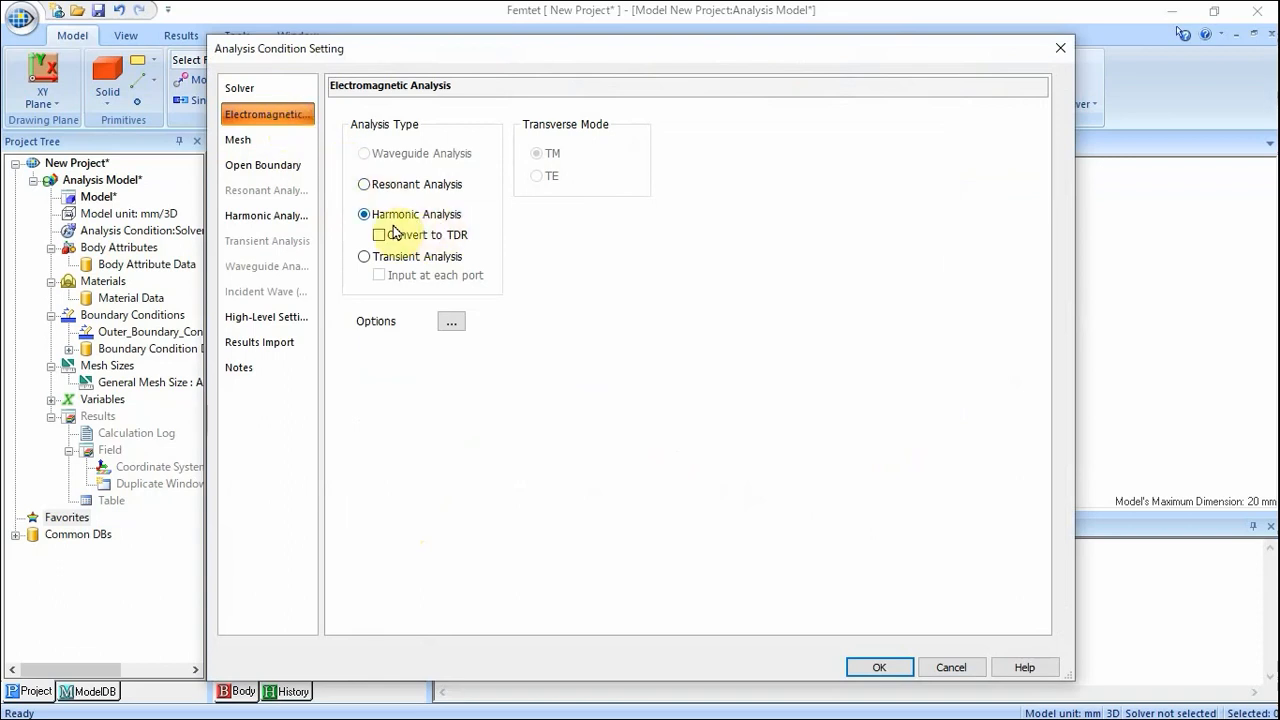
# Set the harmonic frequency sweep to Linear Step by Division Number, from 1 GHz to 10 GHz with 100 divisions.
pyautogui.click(290, 218)
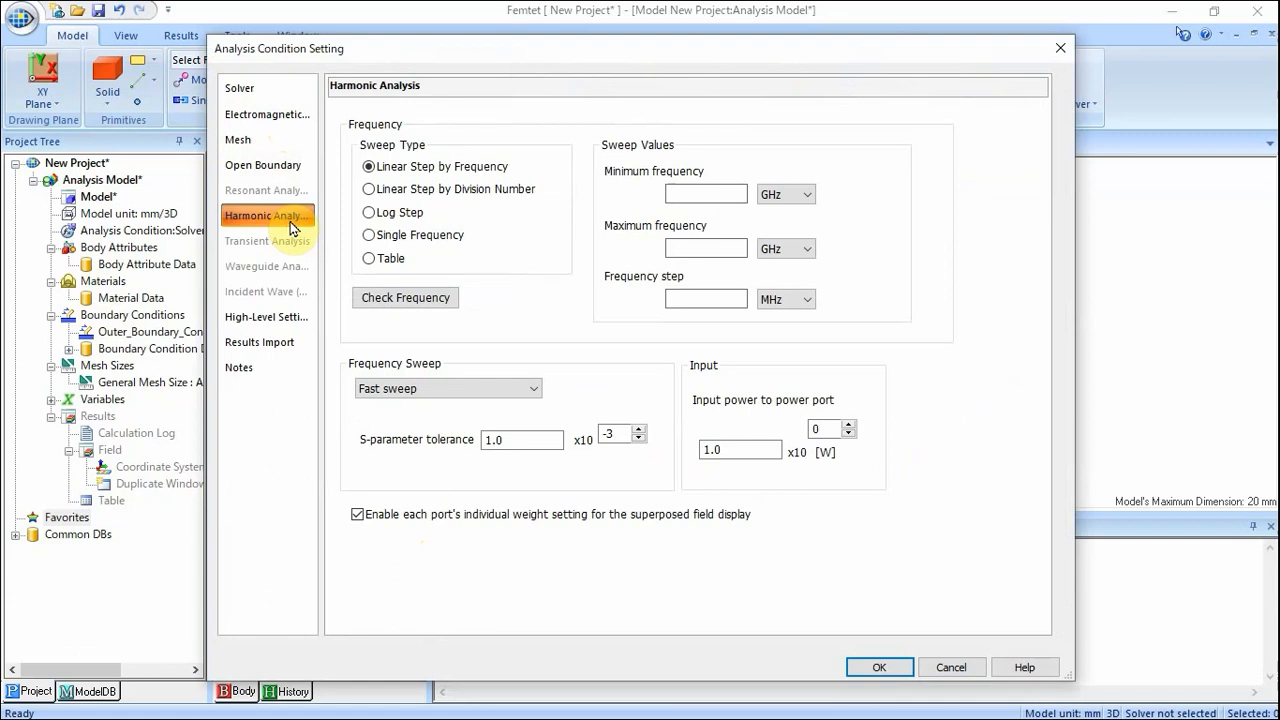
pyautogui.click(369, 190)
pyautogui.click(700, 194)
pyautogui.write('1')
pyautogui.click(707, 246)
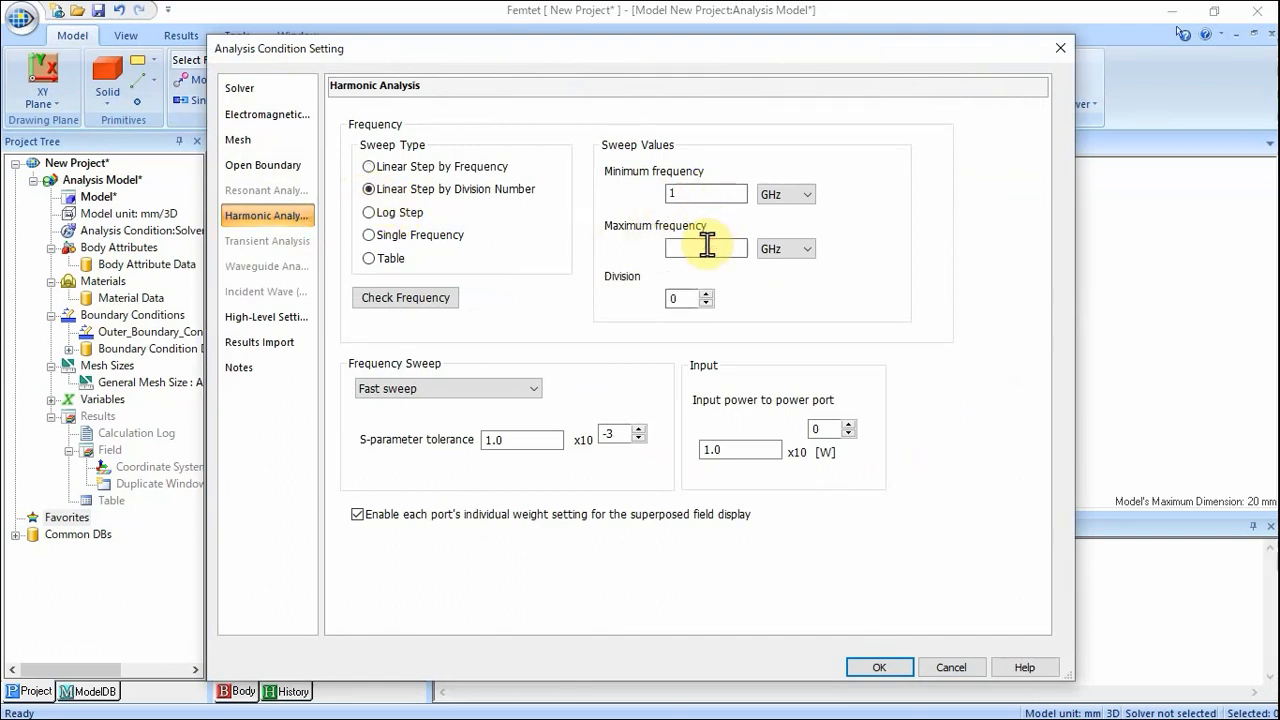
pyautogui.write('10')
pyautogui.click(690, 298)
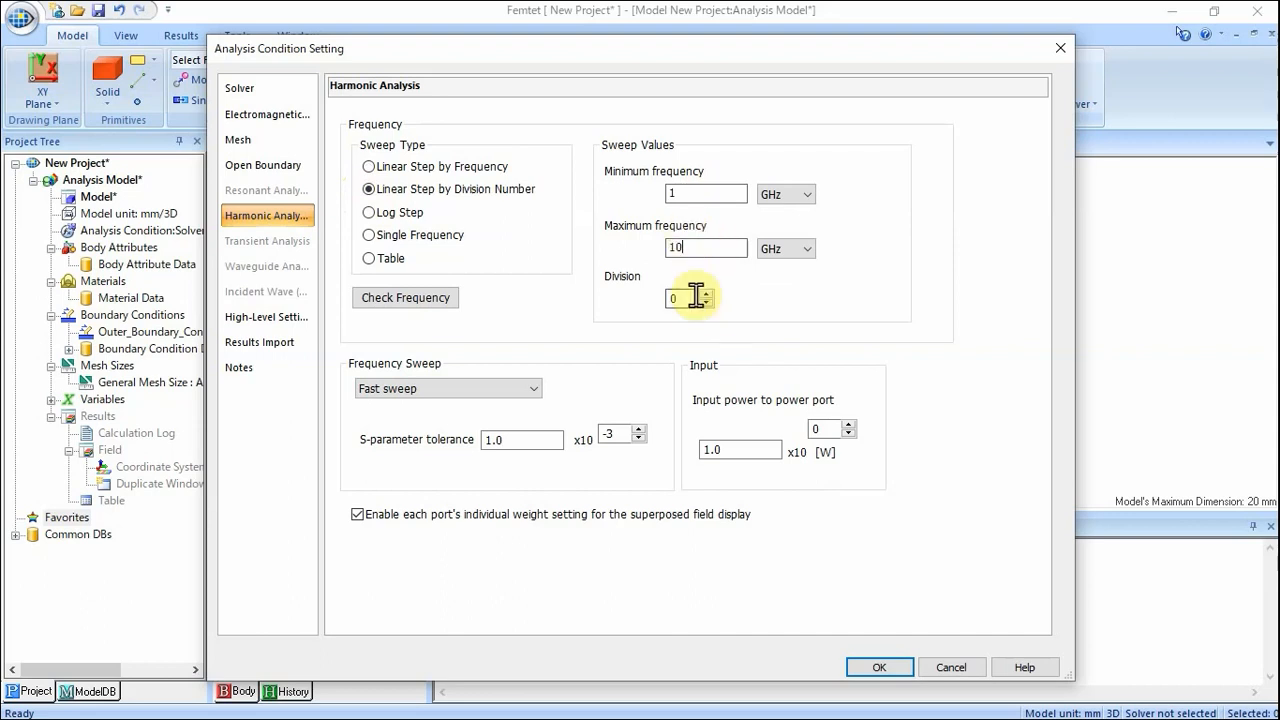
pyautogui.write('100')
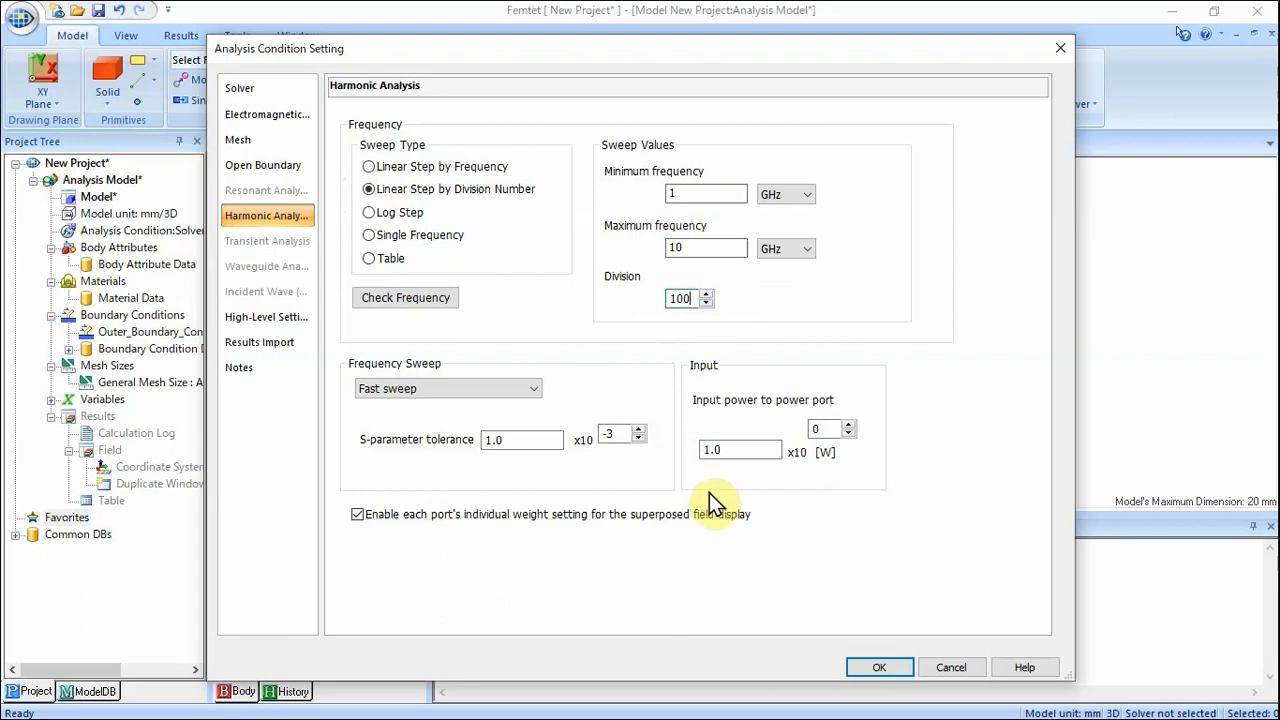
# Set the reference frequency for frequency-dependent meshing to 5 GHz and accept the analysis conditions.
pyautogui.click(267, 143)
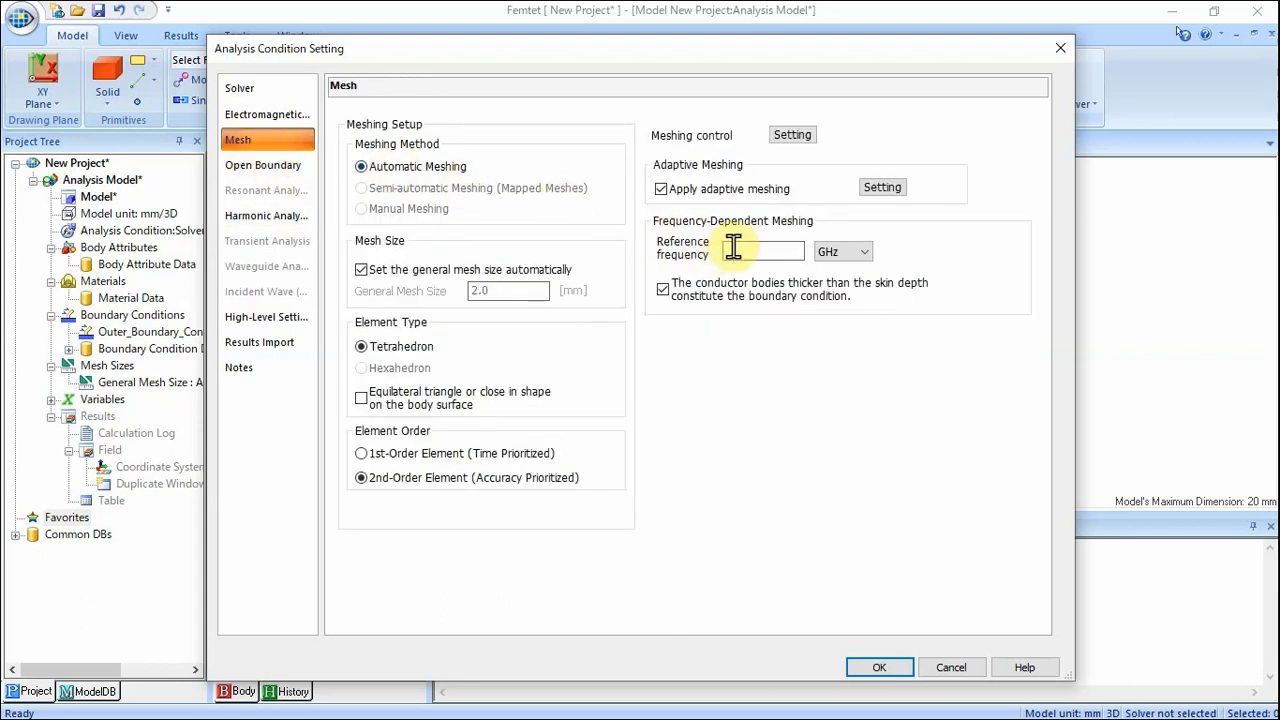
pyautogui.write('5')
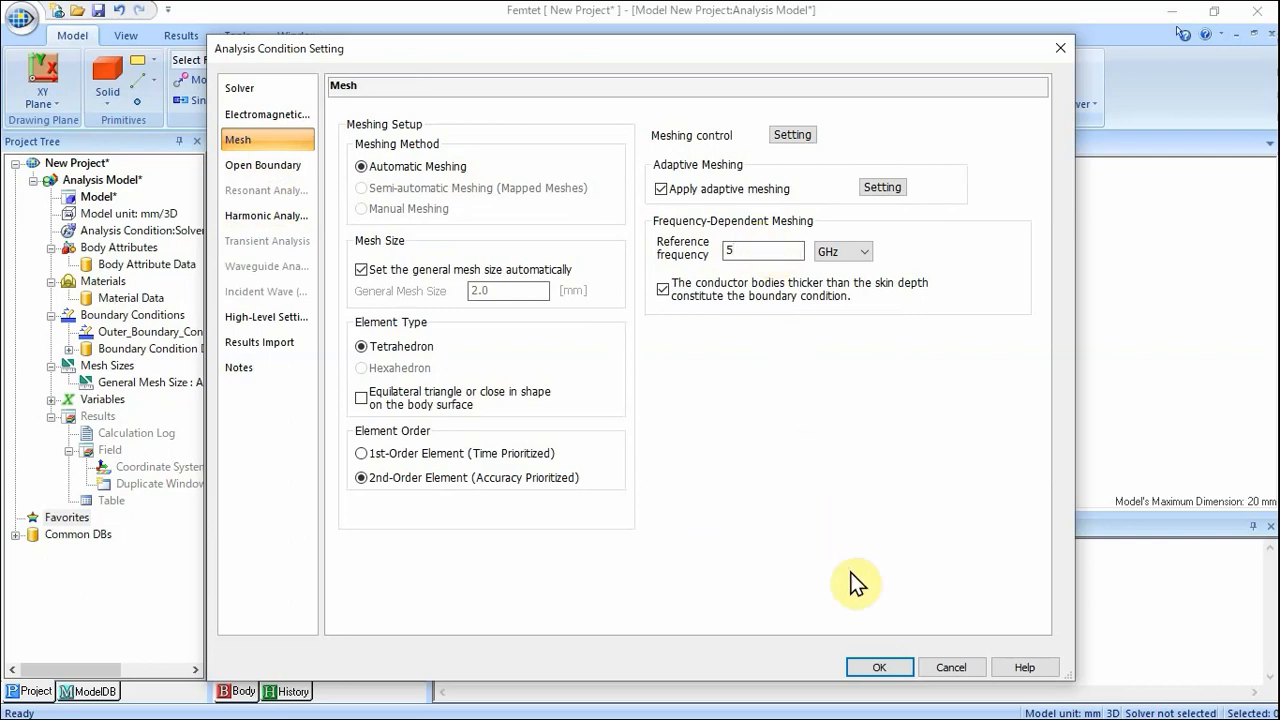
pyautogui.click(877, 664)
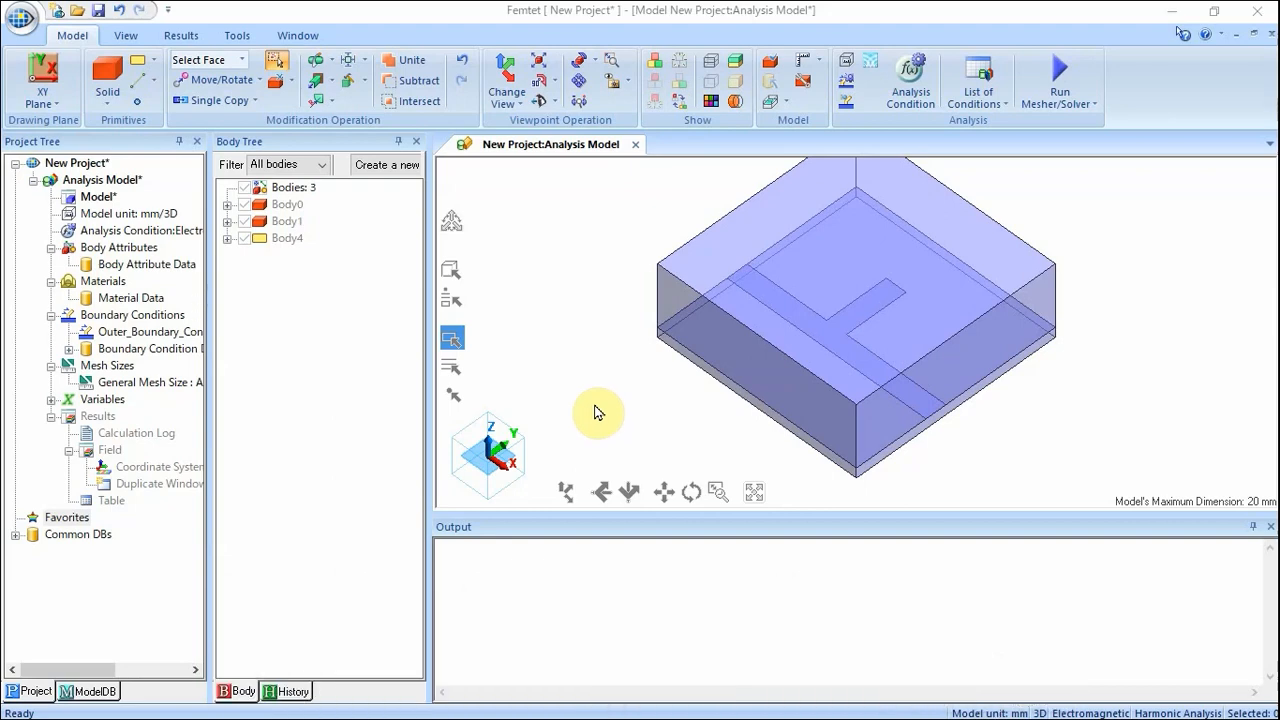
# Name both the body attribute and the material of the thin lower box SUB.
pyautogui.click(451, 268)
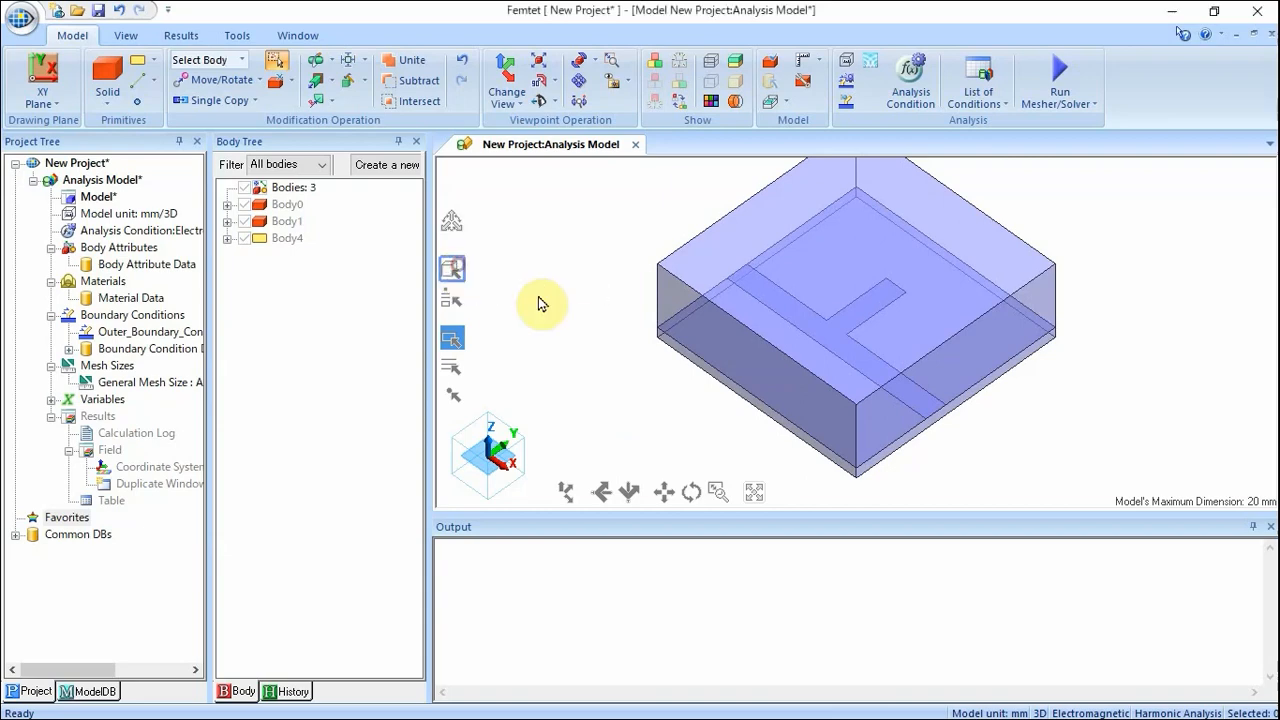
pyautogui.click(700, 372)
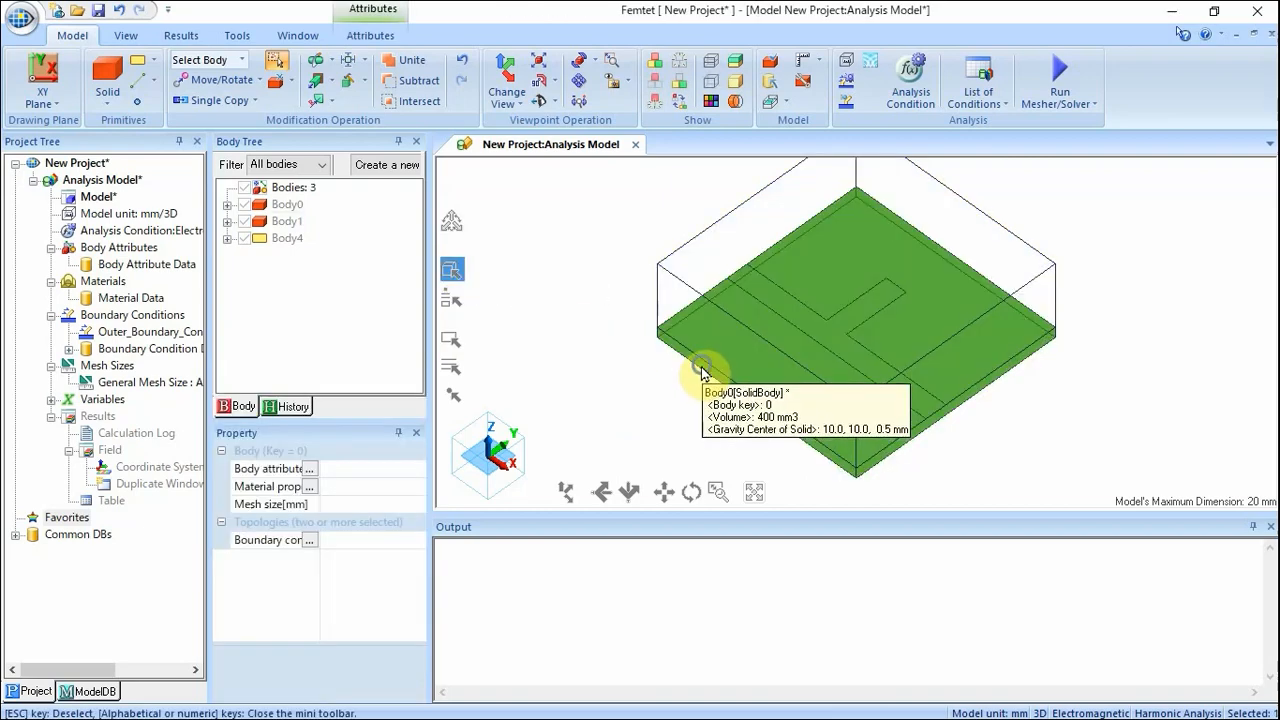
pyautogui.rightClick(702, 373)
pyautogui.click(737, 377)
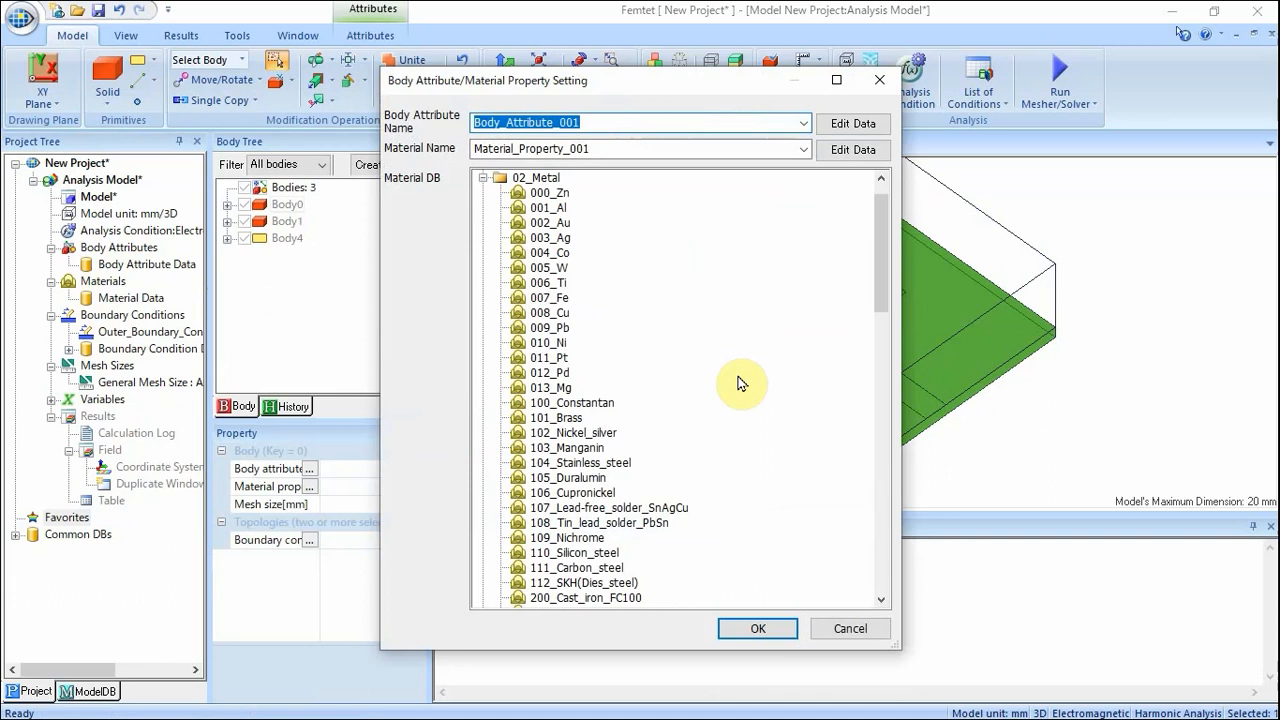
pyautogui.click(483, 178)
pyautogui.click(605, 122)
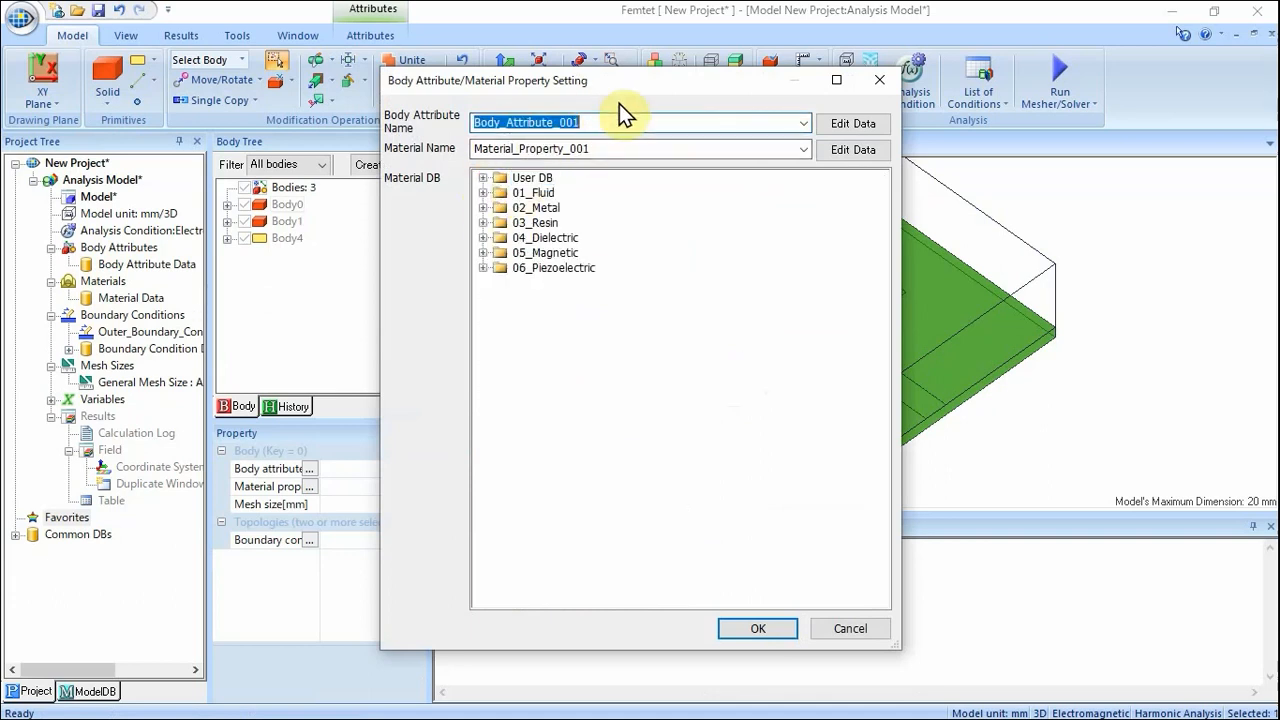
pyautogui.write('SUB')
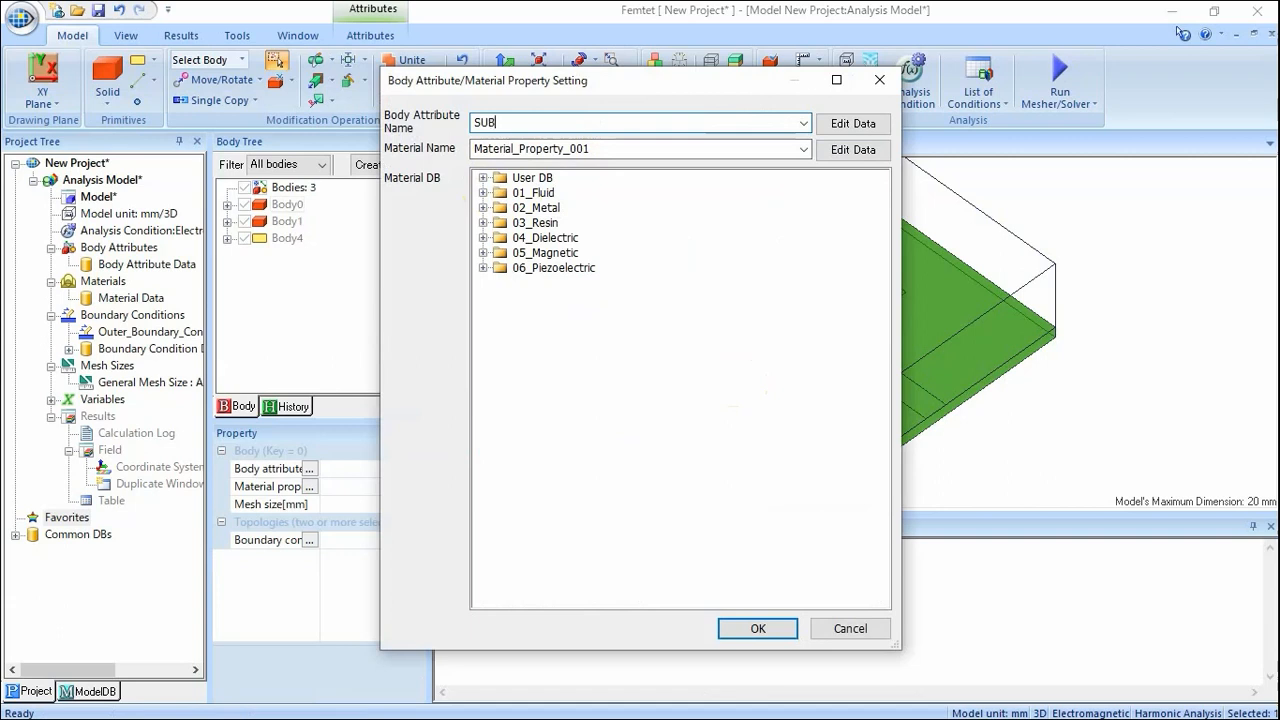
pyautogui.click(615, 152)
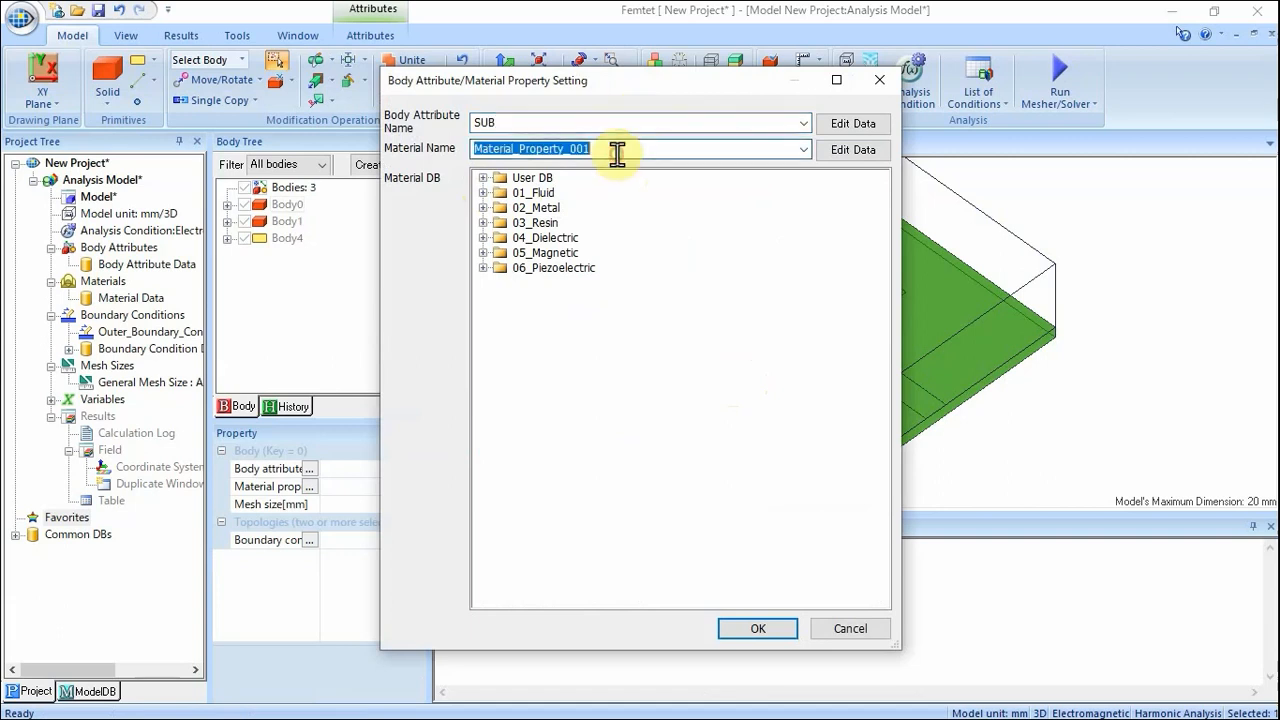
pyautogui.write('SUB')
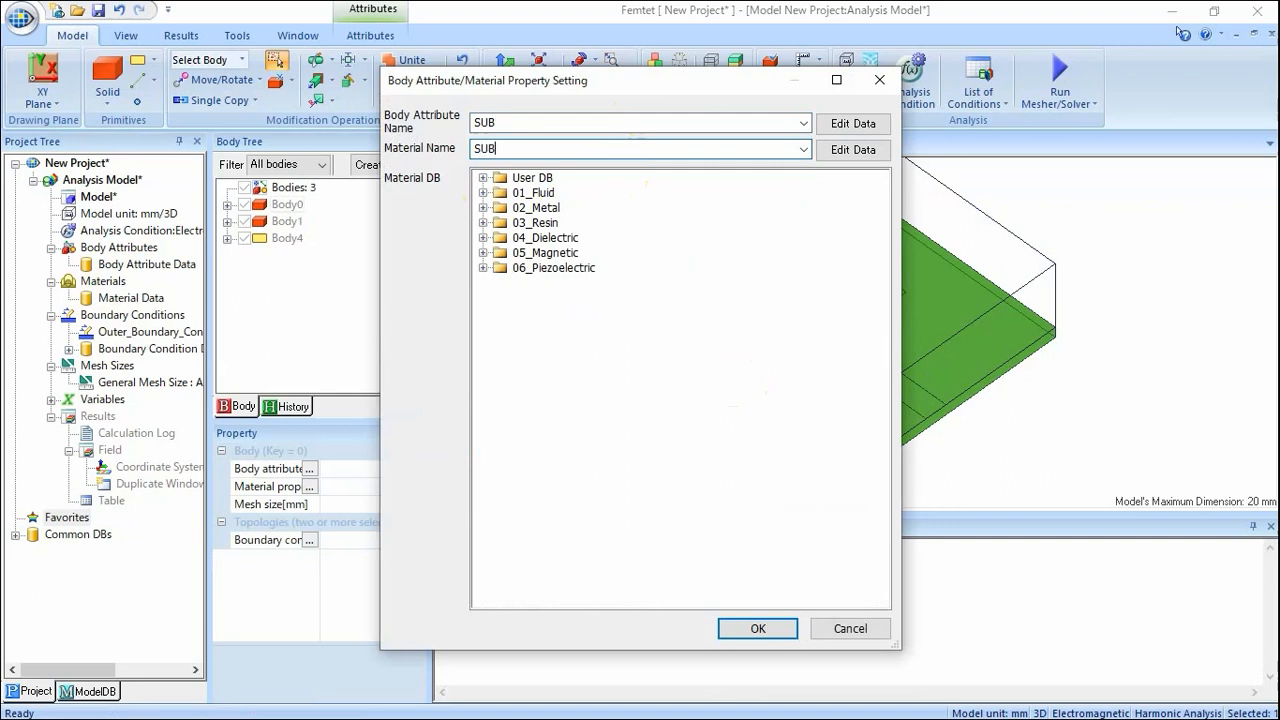
# Set the SUB material's relative permittivity to 5 and apply the attribute and material to the lower box.
pyautogui.click(836, 152)
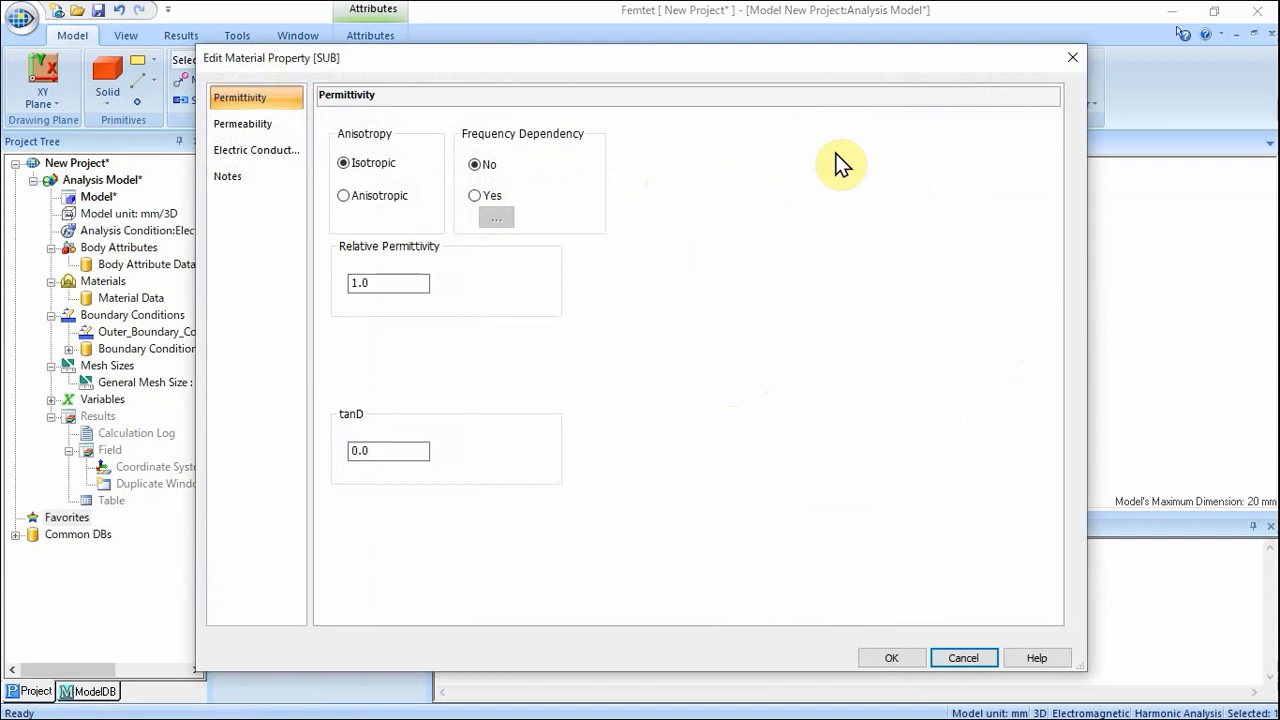
pyautogui.doubleClick(383, 282)
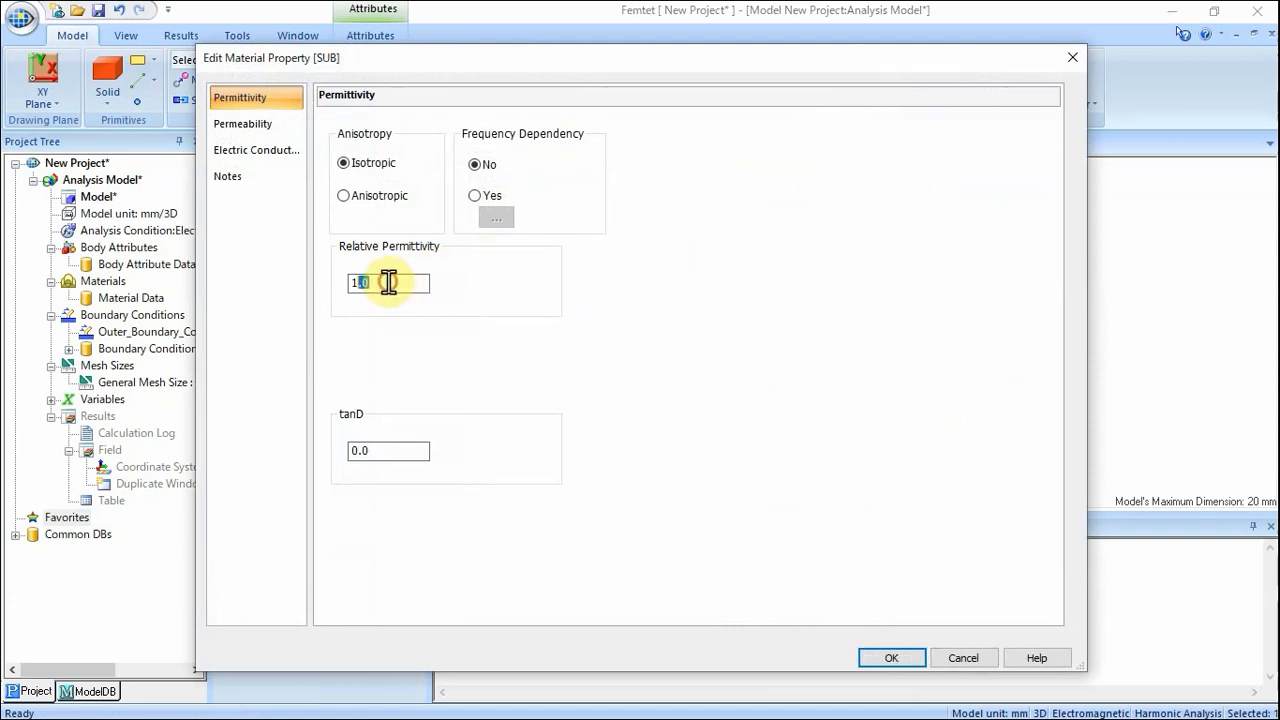
pyautogui.write('5')
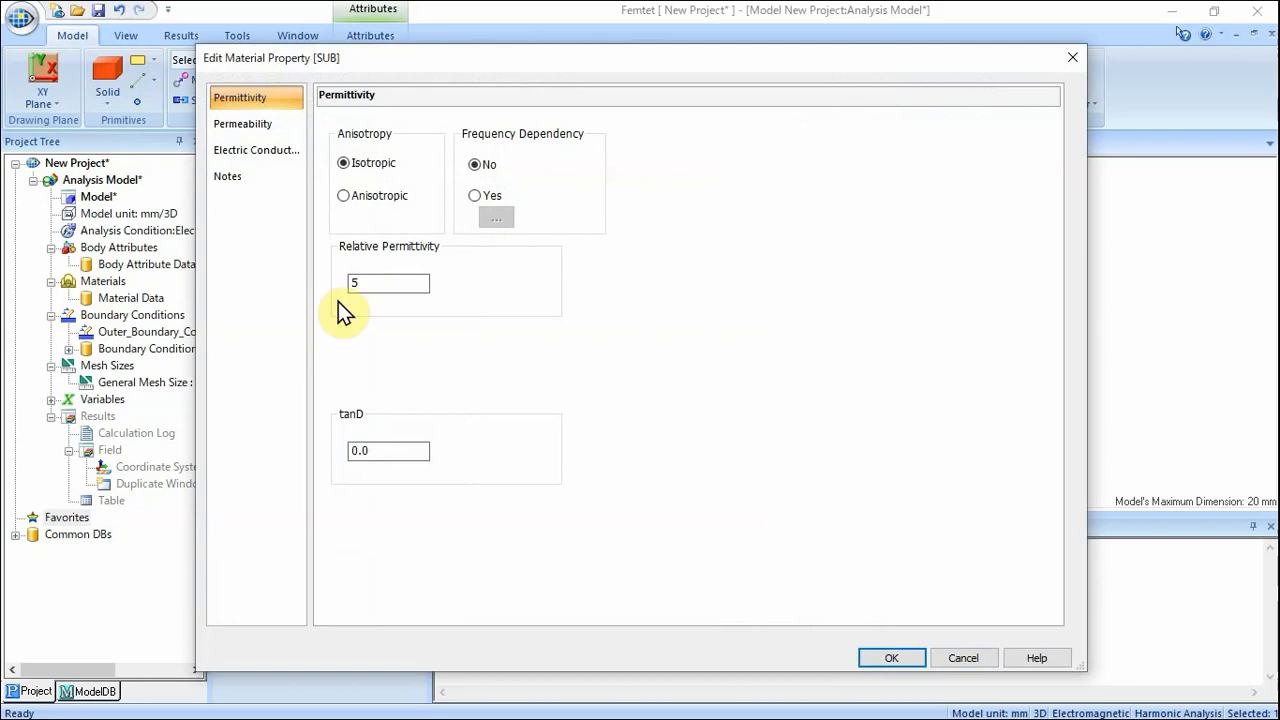
pyautogui.click(886, 658)
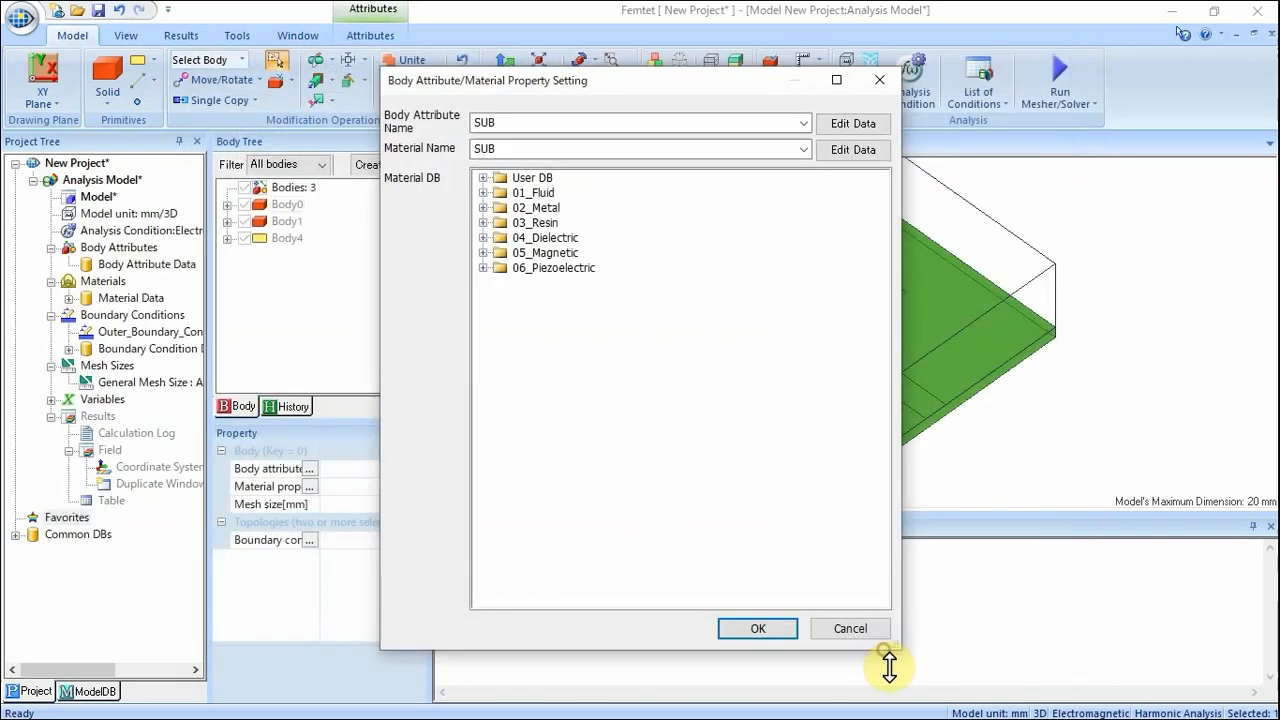
pyautogui.click(758, 628)
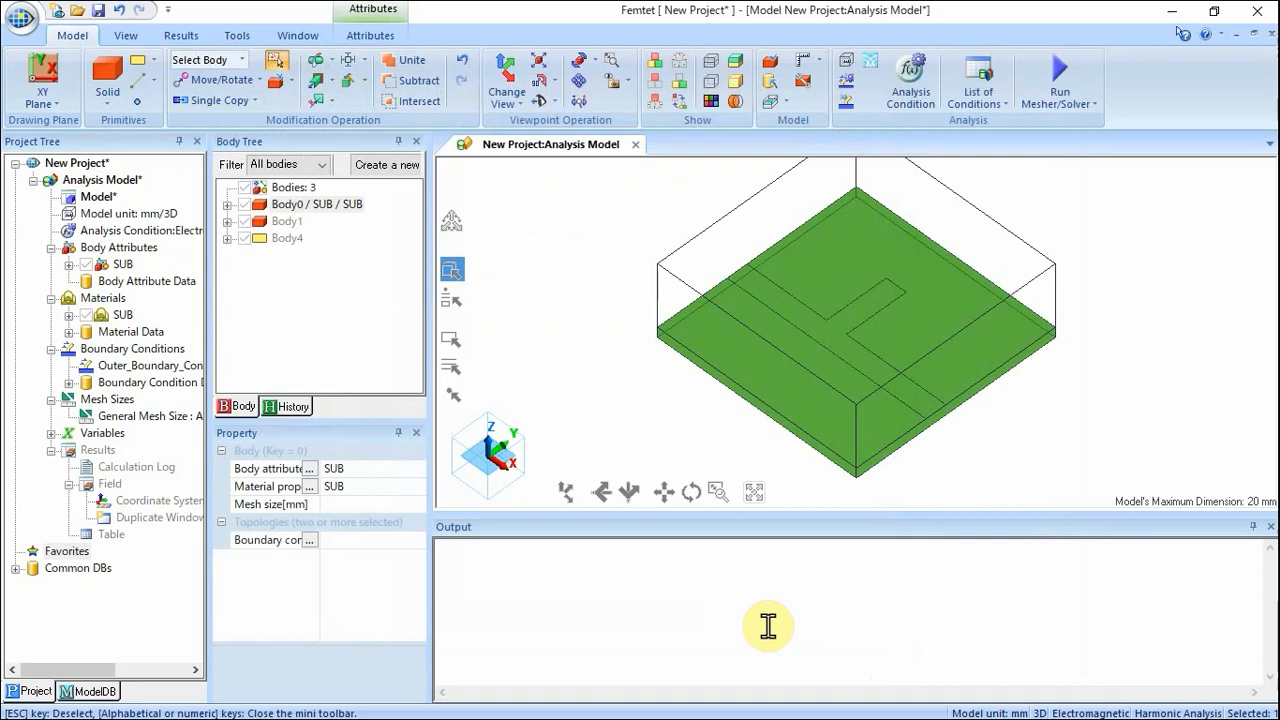
pyautogui.click(604, 392)
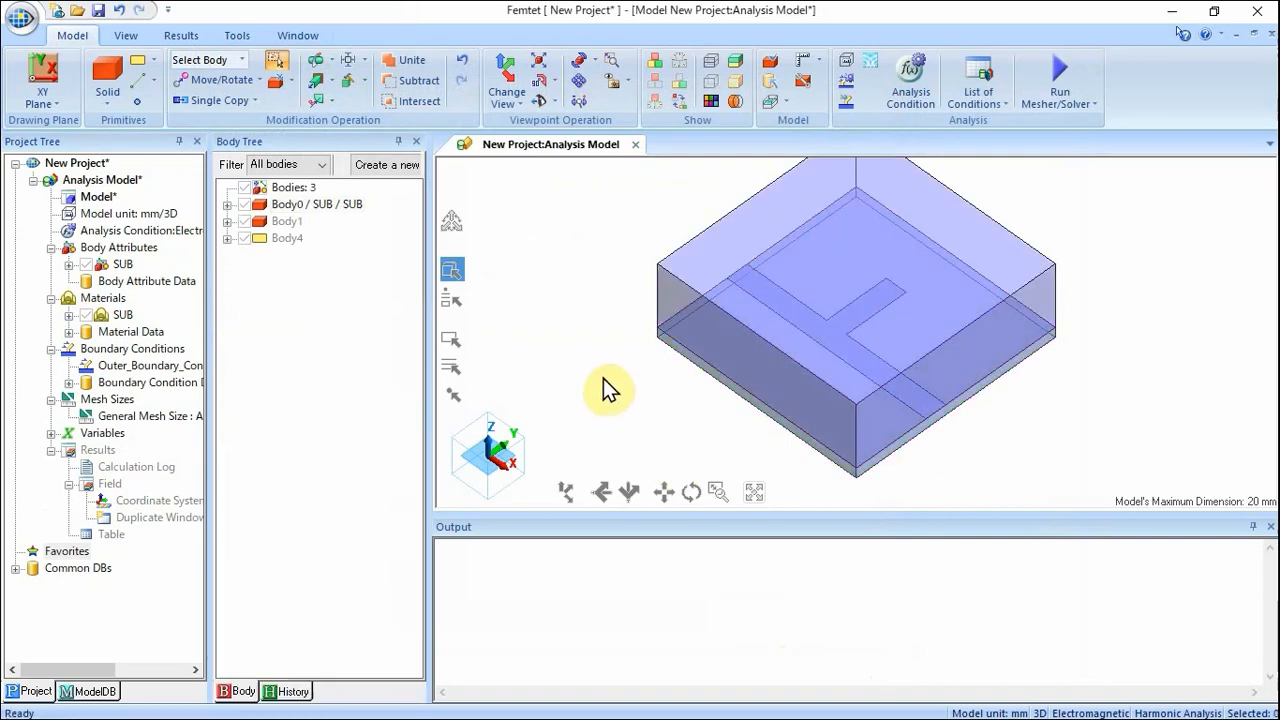
# Name both the body attribute and the material of the thick upper box AIR.
pyautogui.click(684, 317)
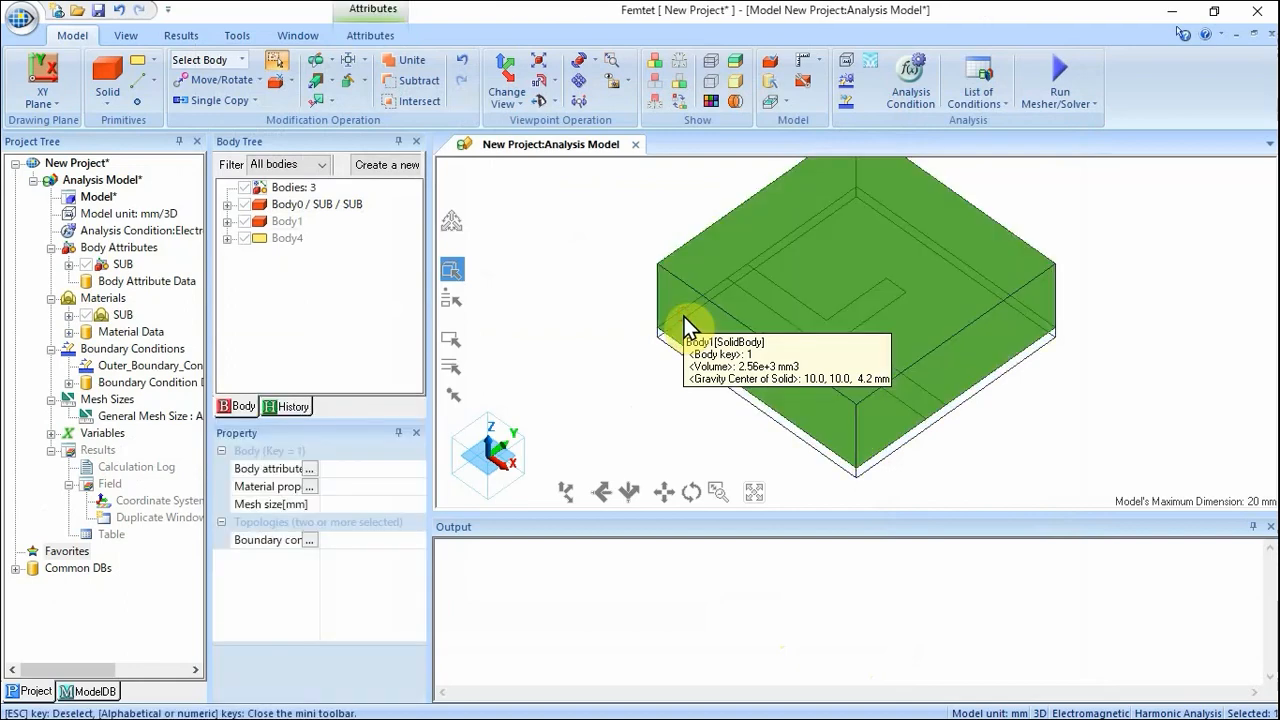
pyautogui.rightClick(684, 317)
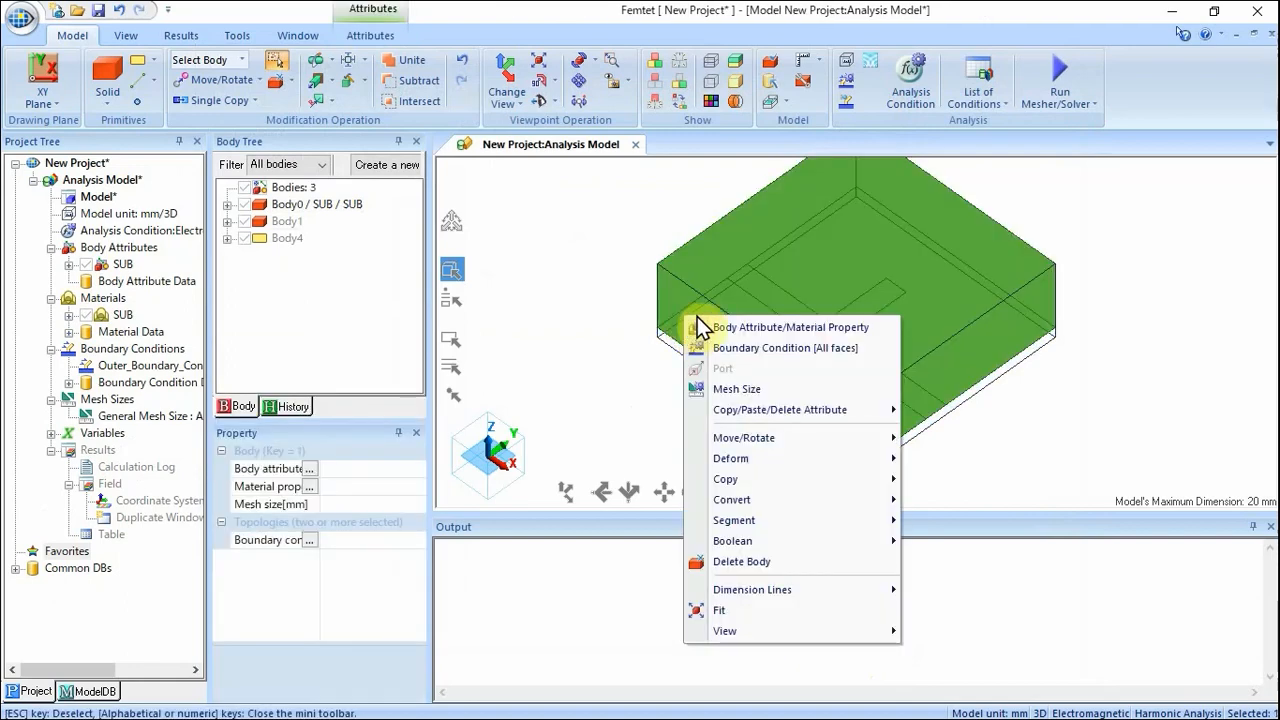
pyautogui.click(725, 327)
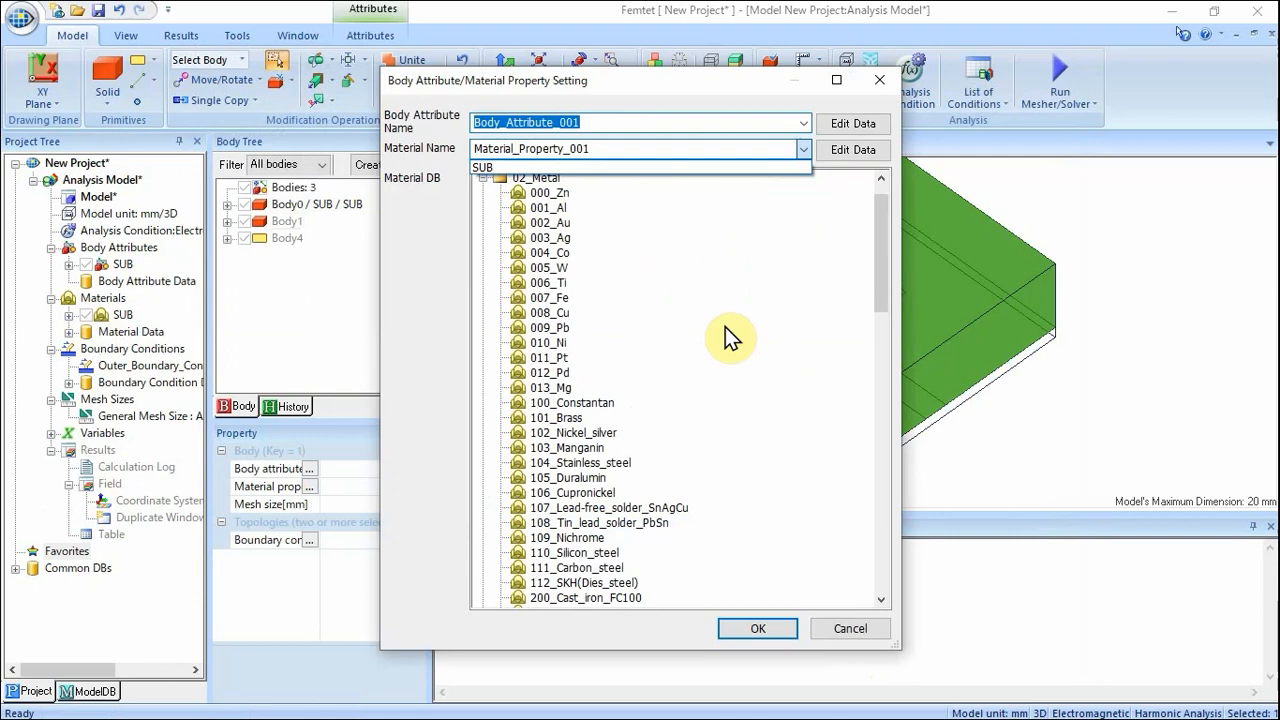
pyautogui.click(479, 180)
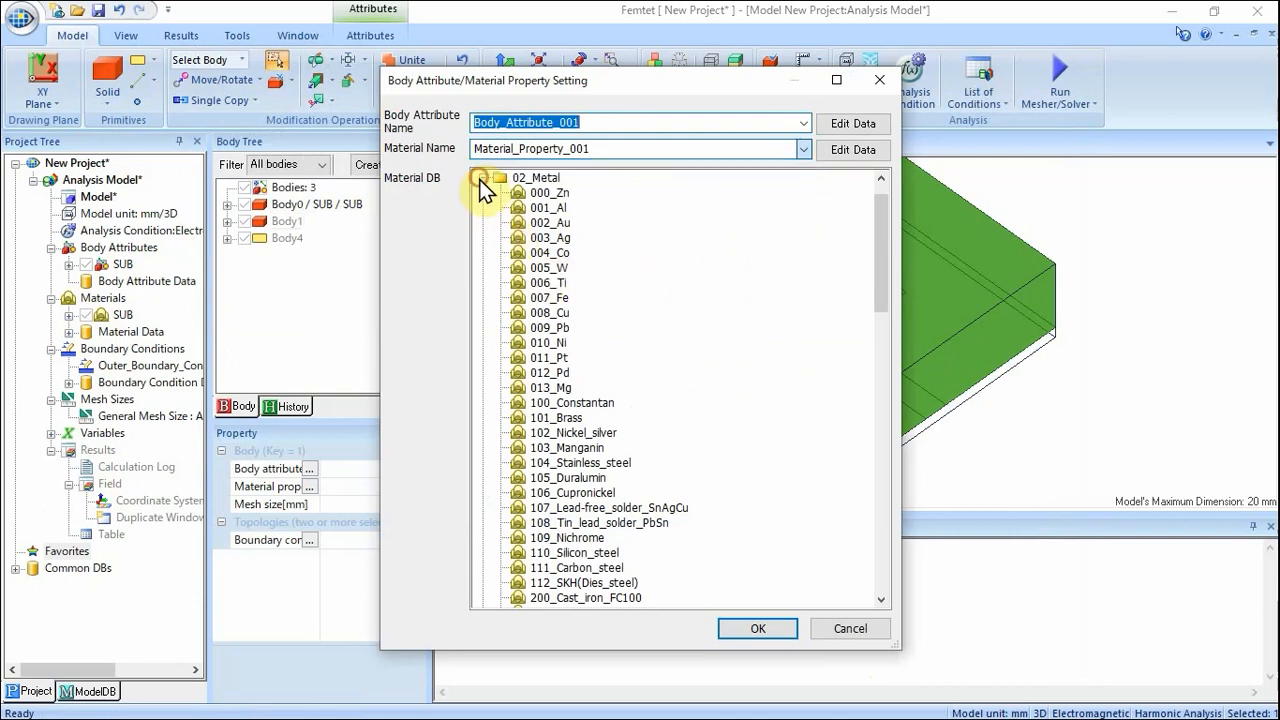
pyautogui.click(482, 179)
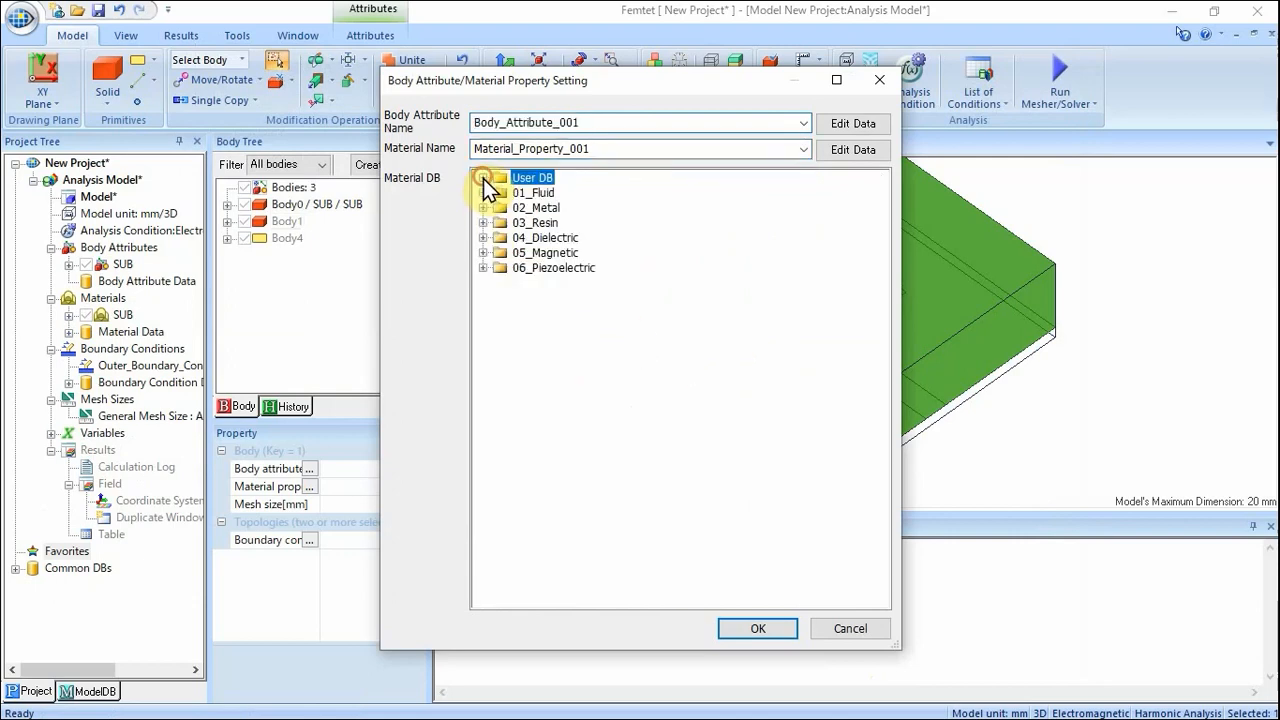
pyautogui.doubleClick(592, 122)
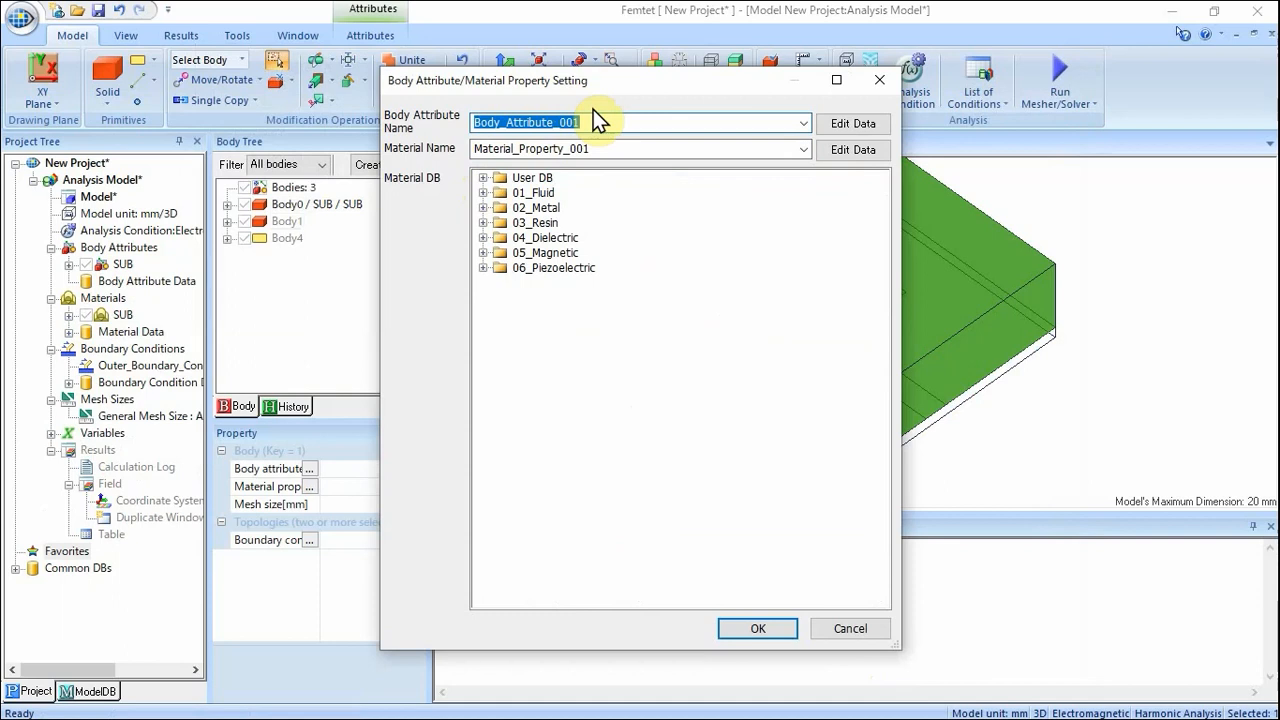
pyautogui.write('AIR')
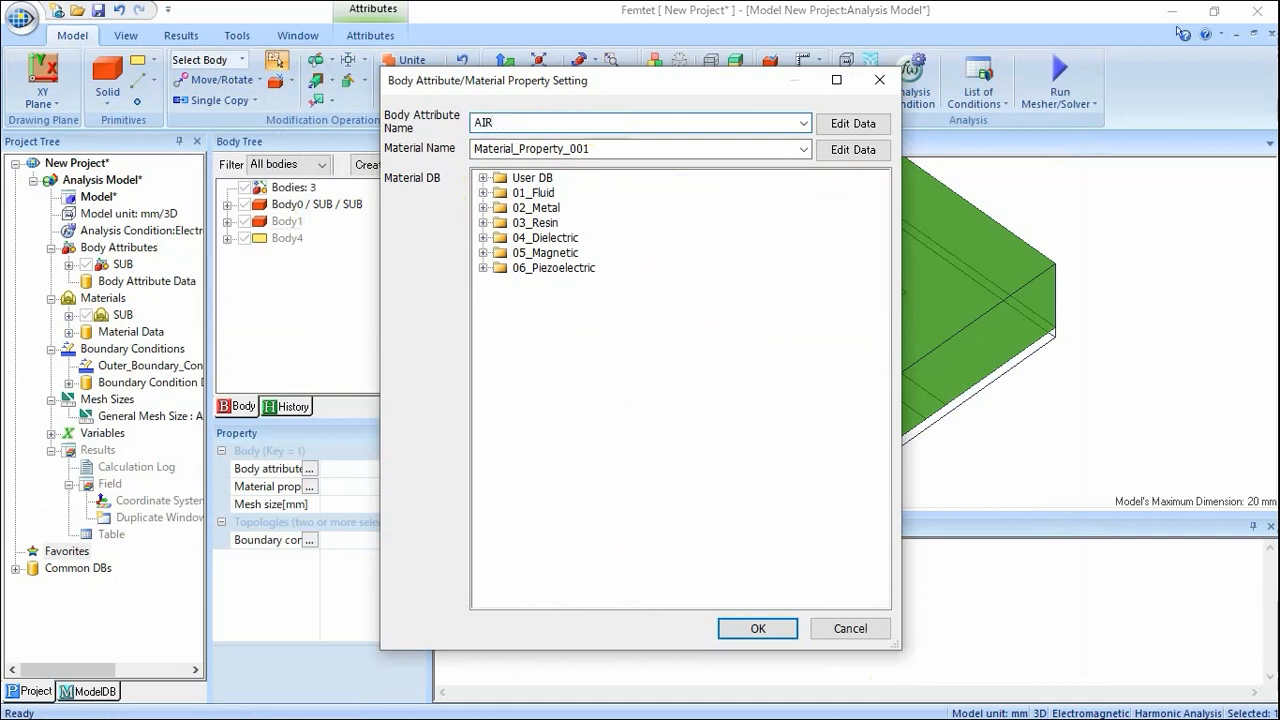
pyautogui.doubleClick(651, 150)
pyautogui.write('AIR')
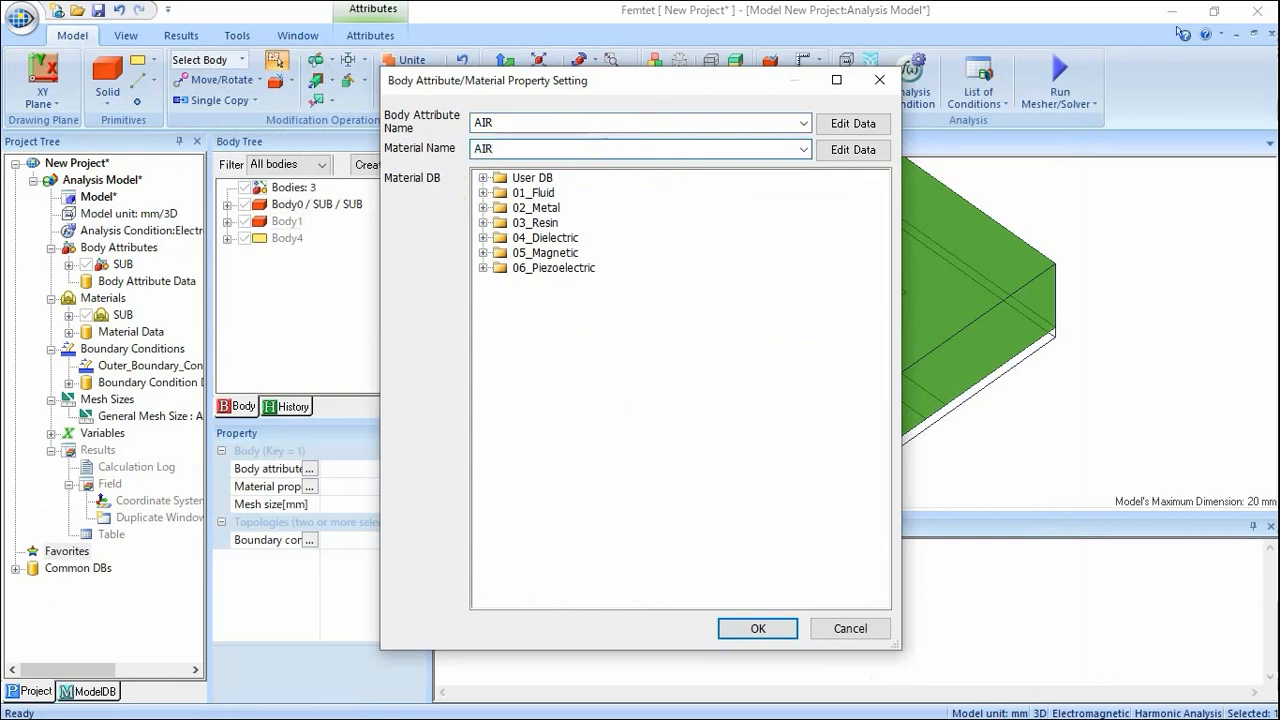
# Accept the AIR material with its default properties and apply it to the upper box.
pyautogui.click(757, 630)
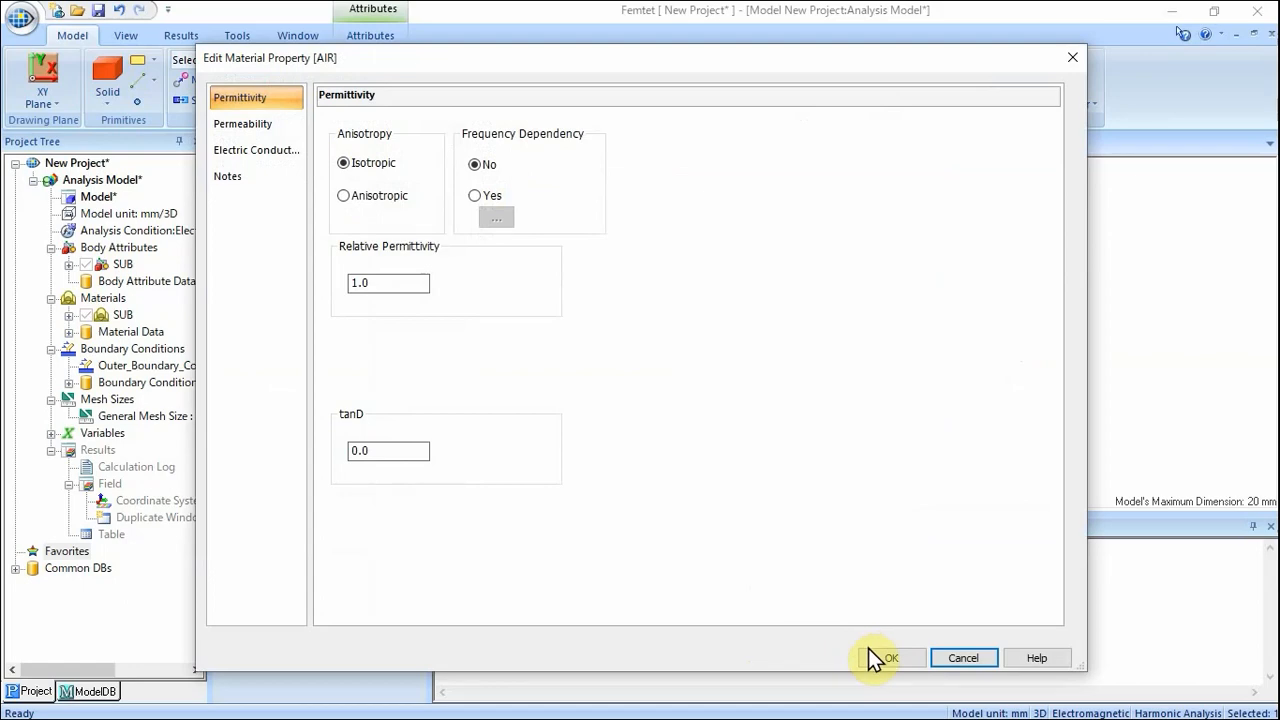
pyautogui.click(870, 652)
pyautogui.click(689, 469)
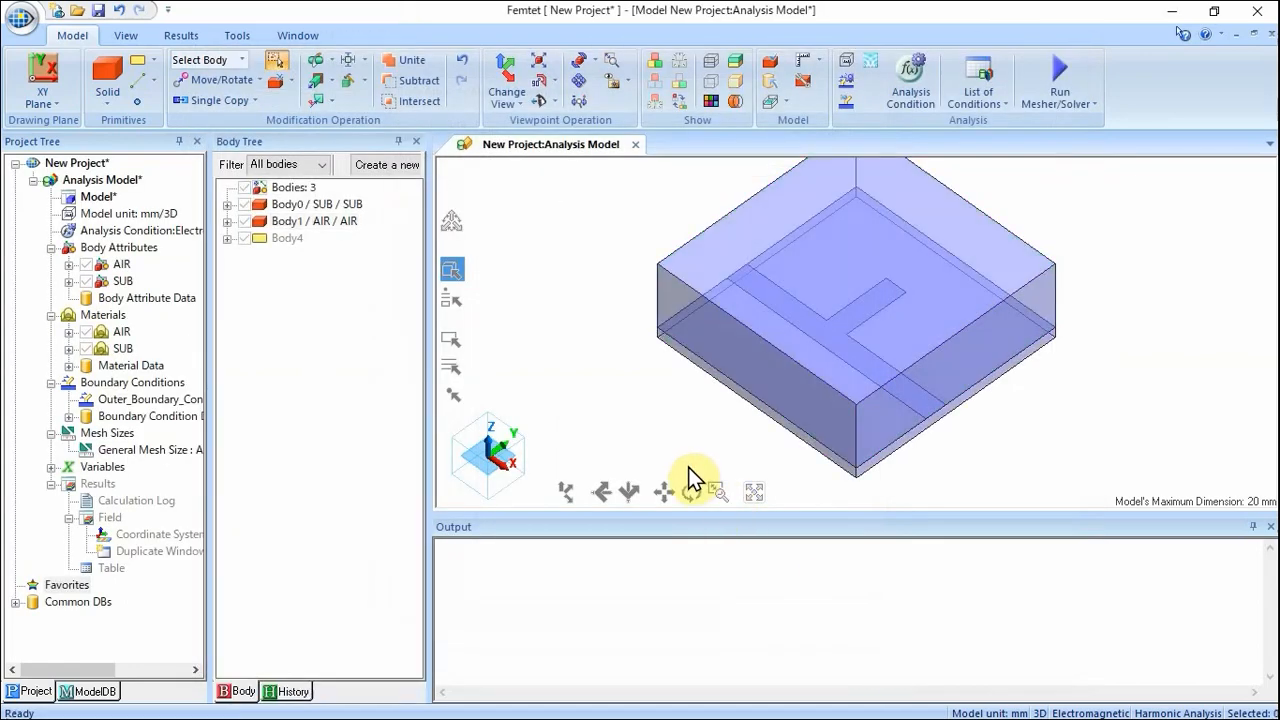
# Name both the body attribute and the material of the T-shaped sheet body ELECTRODE.
pyautogui.click(283, 240)
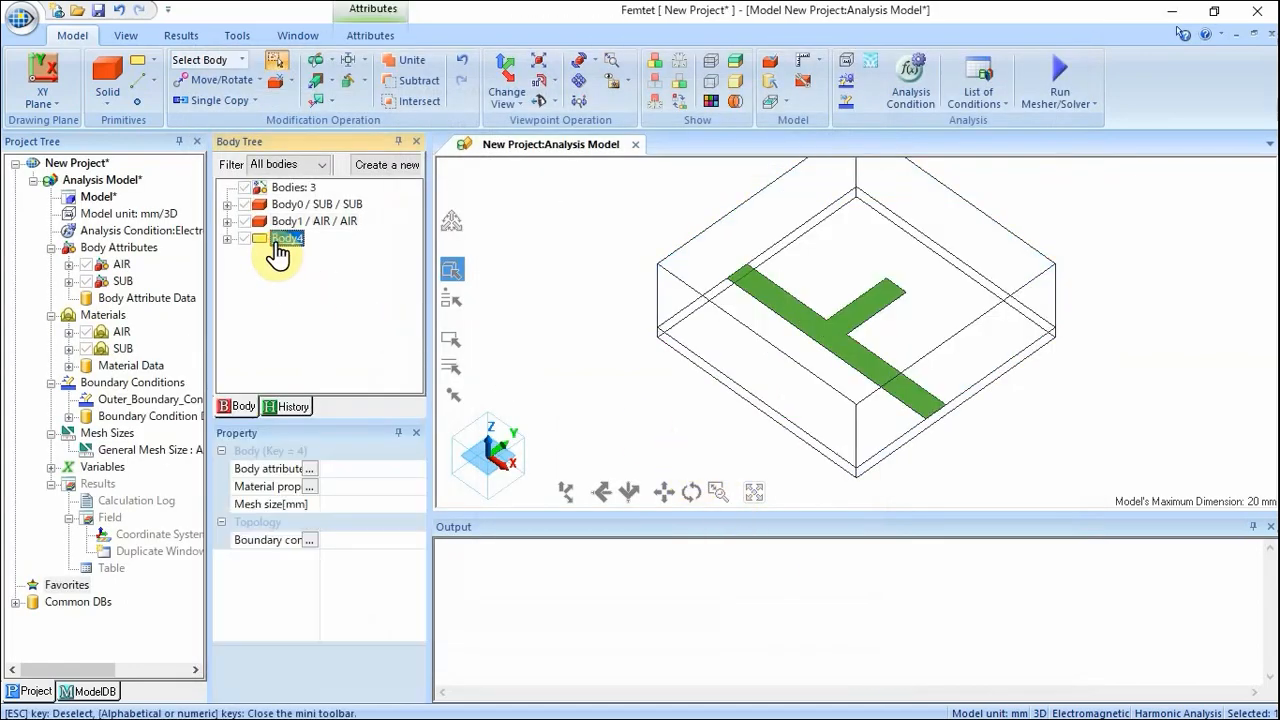
pyautogui.rightClick(276, 243)
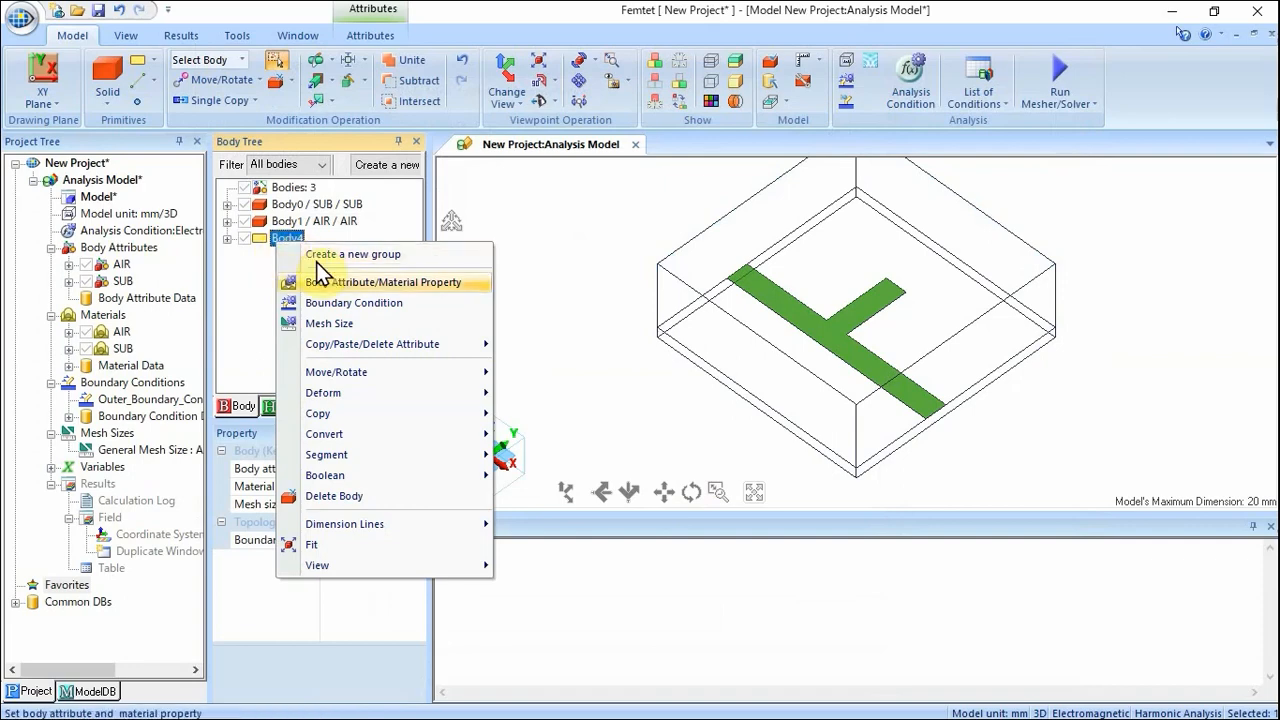
pyautogui.click(345, 287)
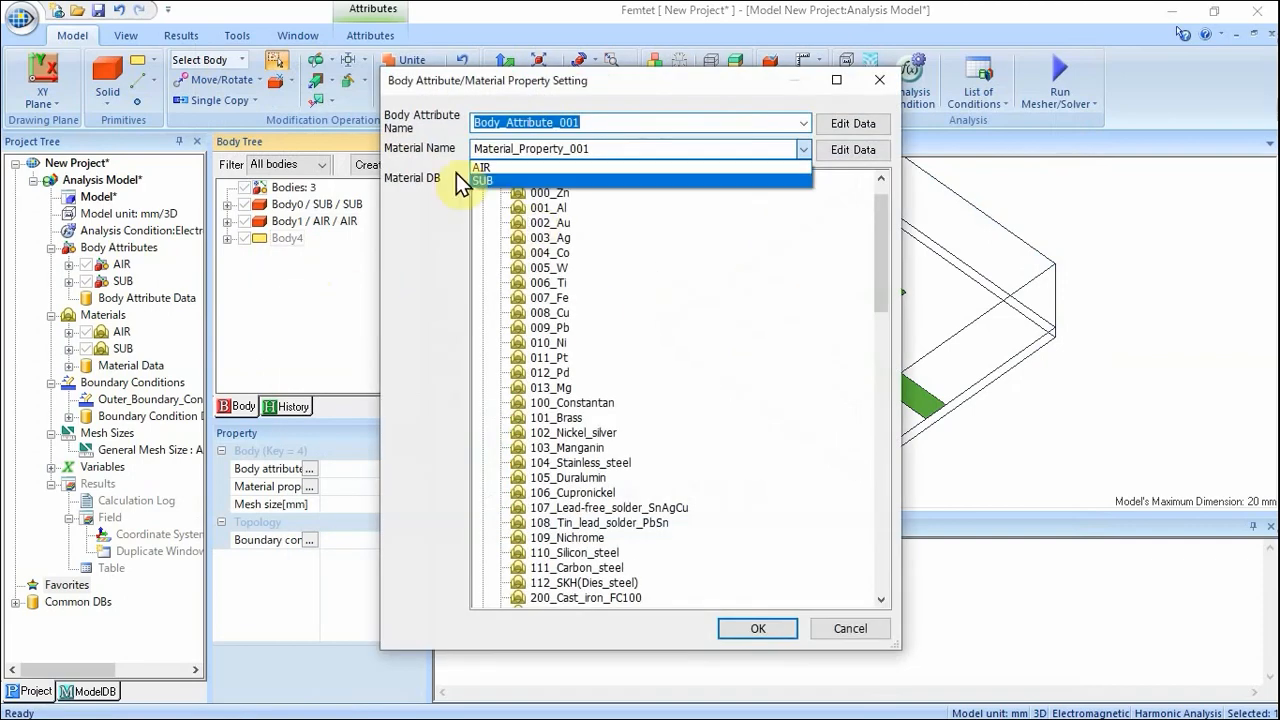
pyautogui.click(622, 120)
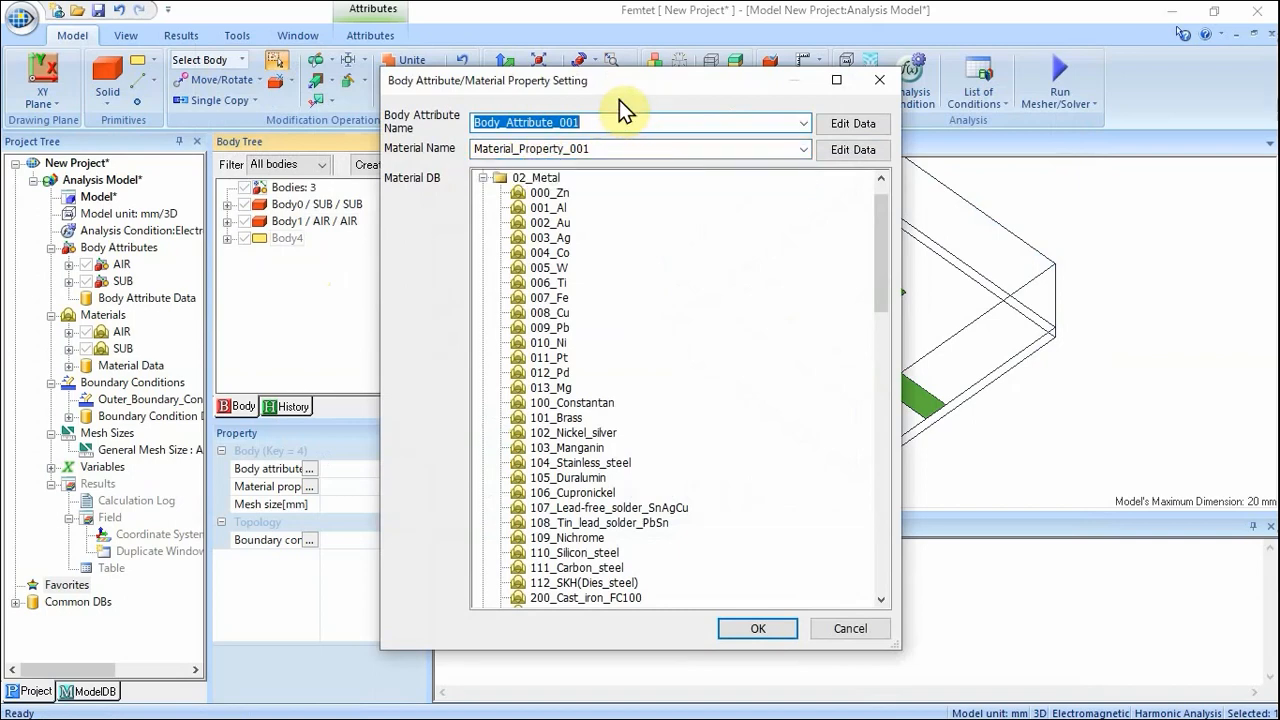
pyautogui.write('ELC')
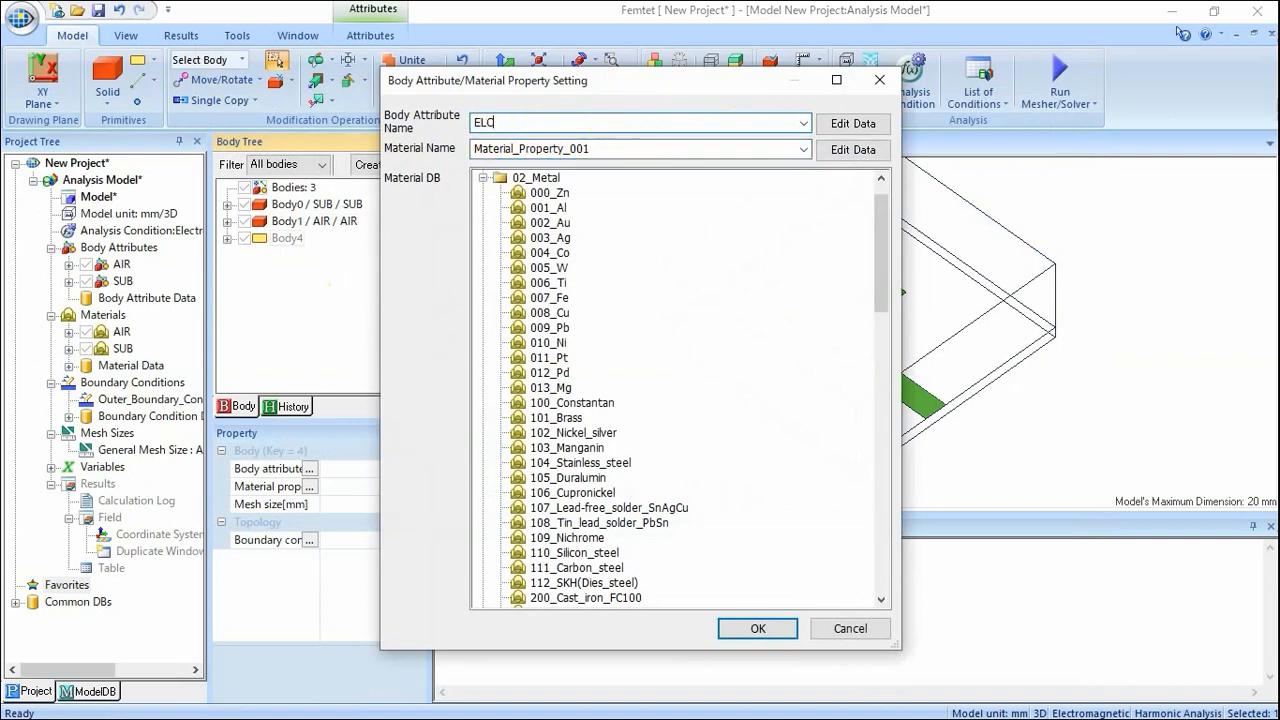
pyautogui.press('BackSpace')
pyautogui.write('ECTRODE')
pyautogui.doubleClick(640, 147)
pyautogui.write('ELECTRODE')
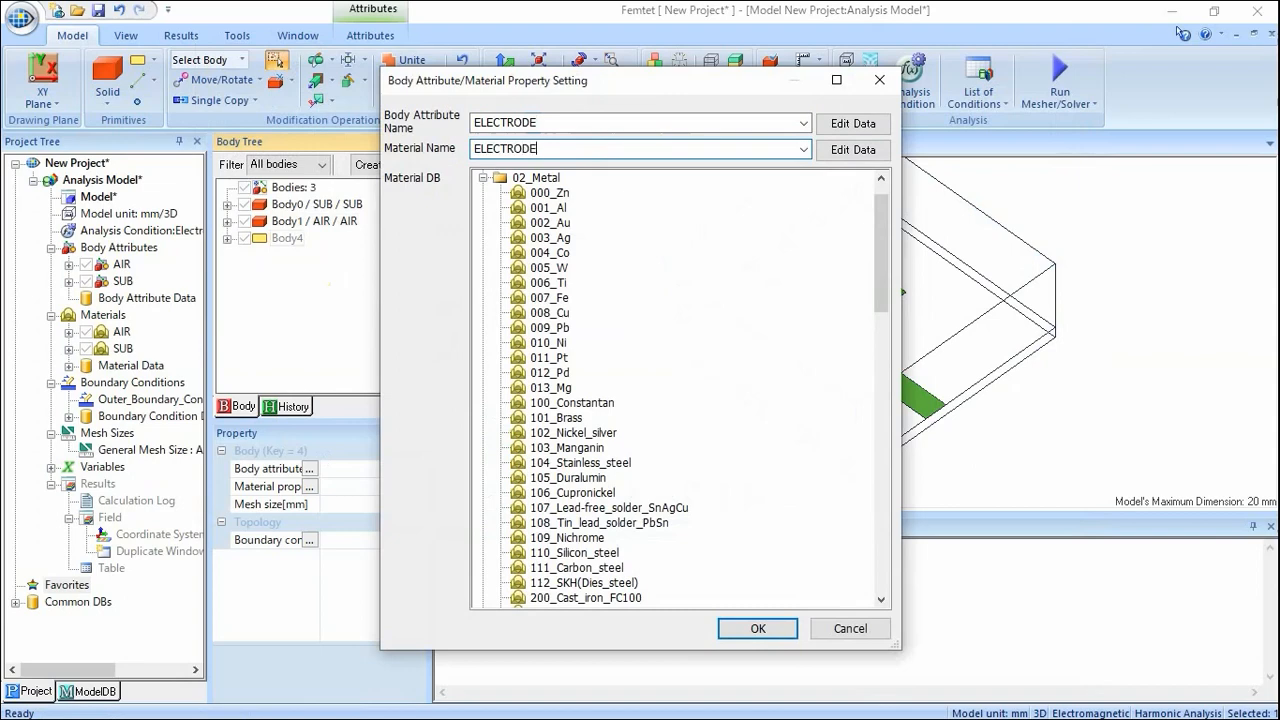
# Make the ELECTRODE material a conductor with a conductivity of 1×10^7 S/m and apply the attribute and material to the sheet body.
pyautogui.click(853, 153)
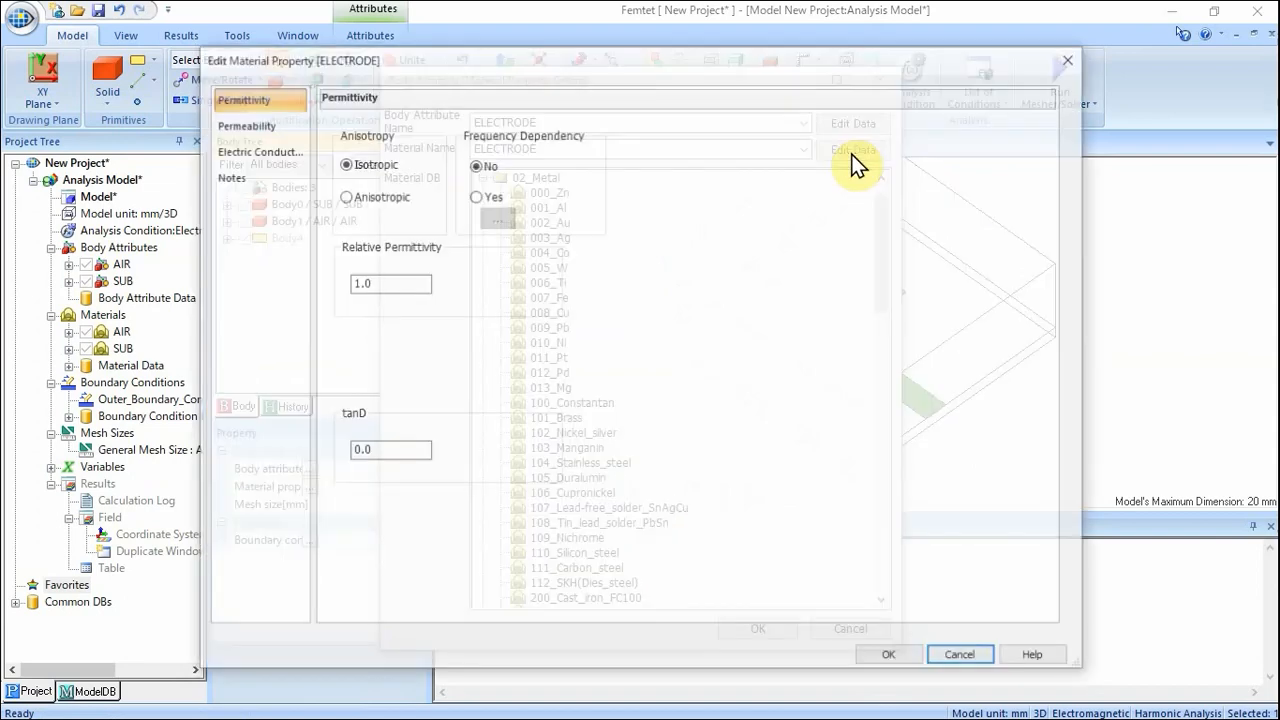
pyautogui.click(279, 153)
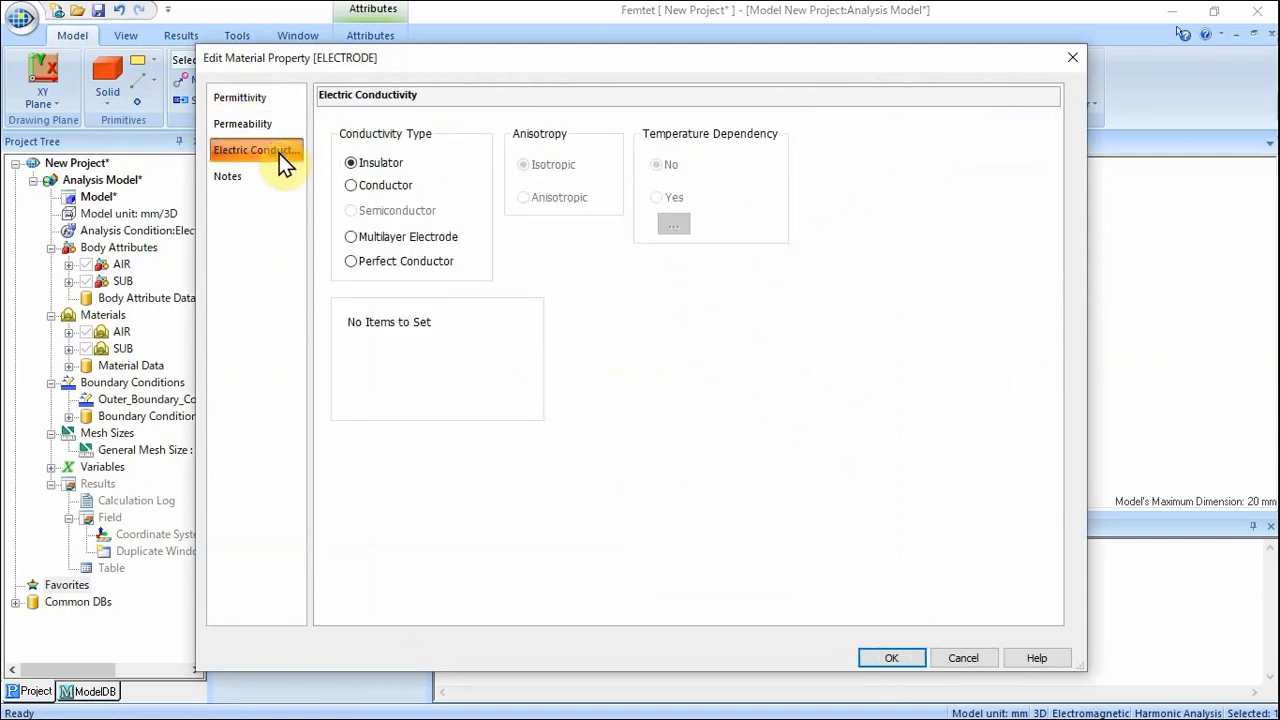
pyautogui.click(354, 185)
pyautogui.click(420, 335)
pyautogui.write('1')
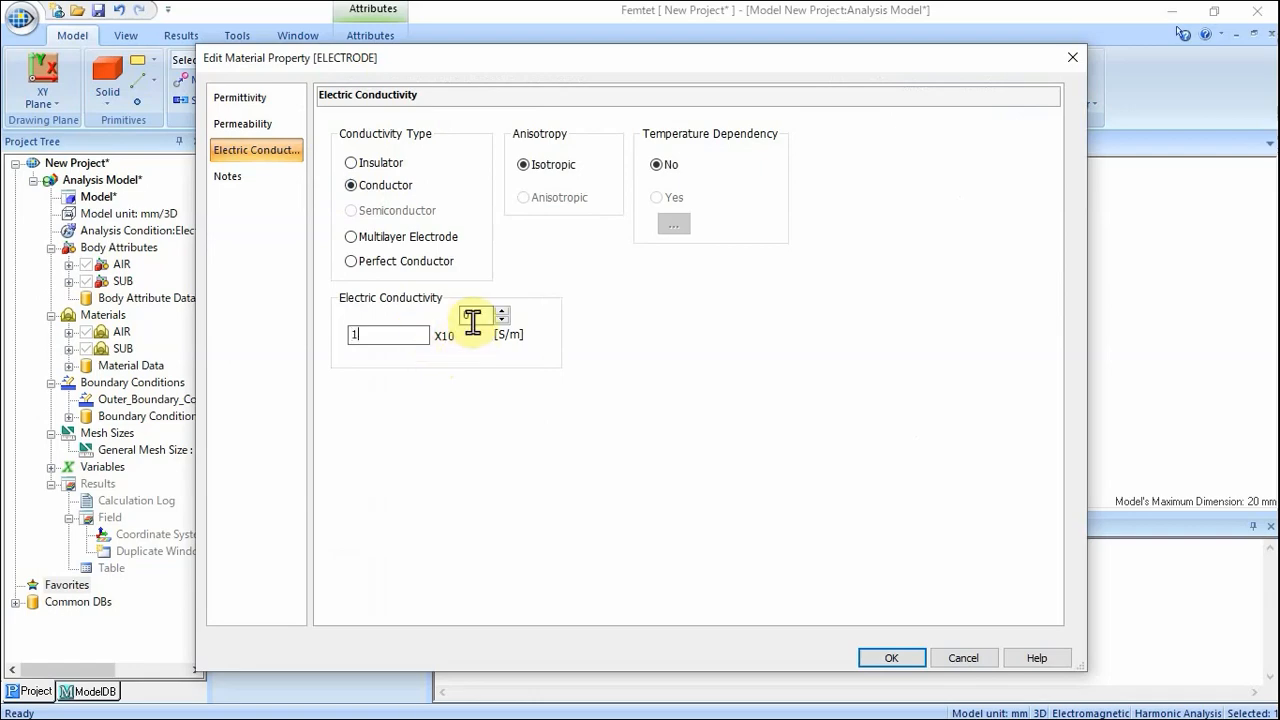
pyautogui.click(468, 316)
pyautogui.write('7')
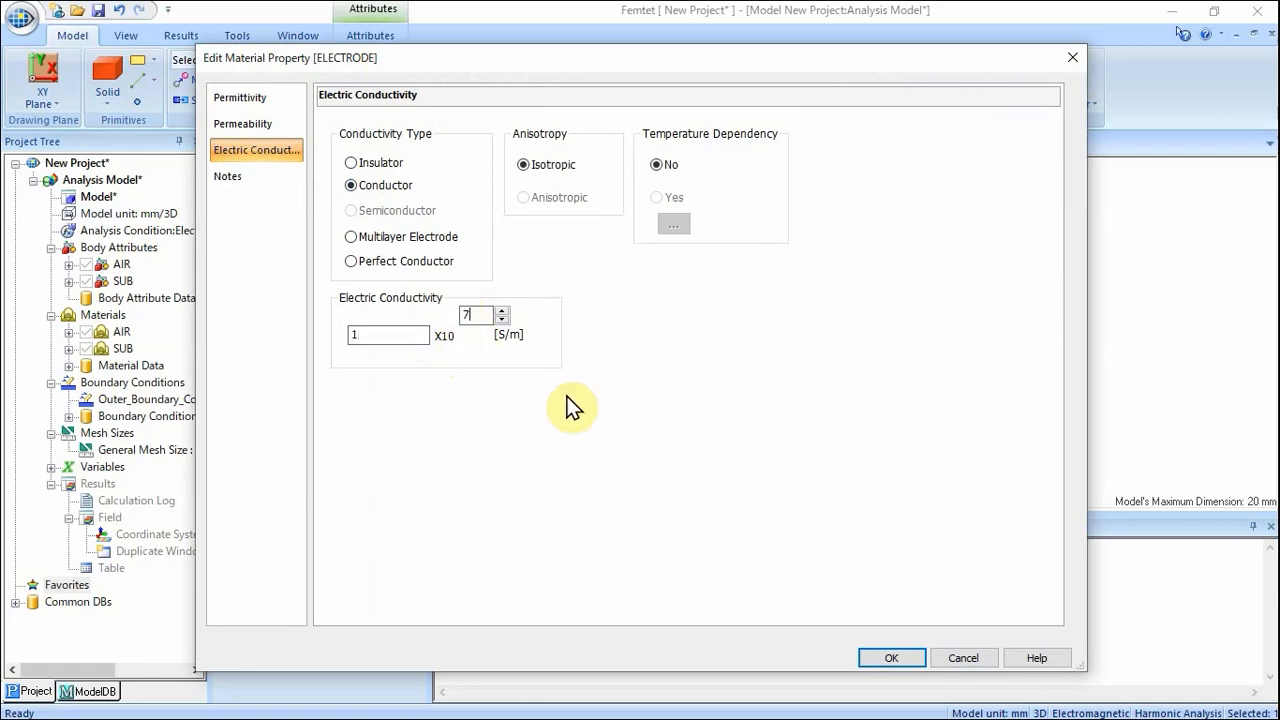
pyautogui.click(878, 660)
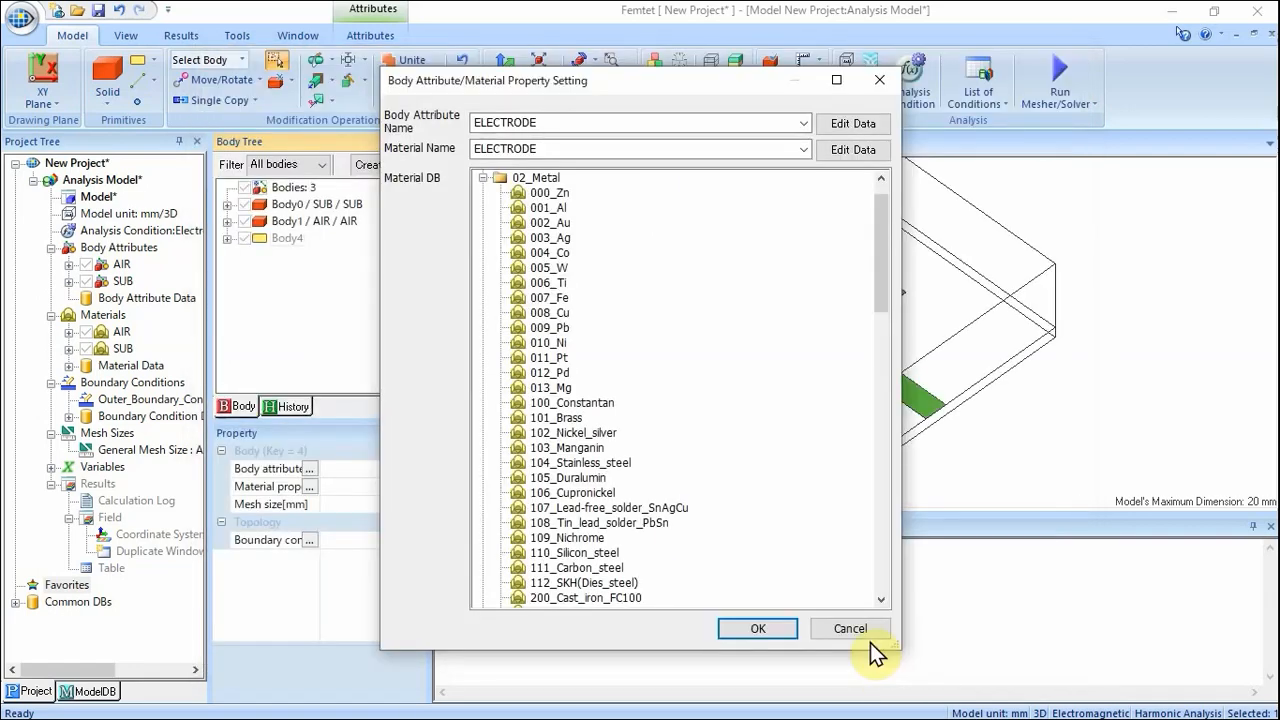
pyautogui.click(795, 627)
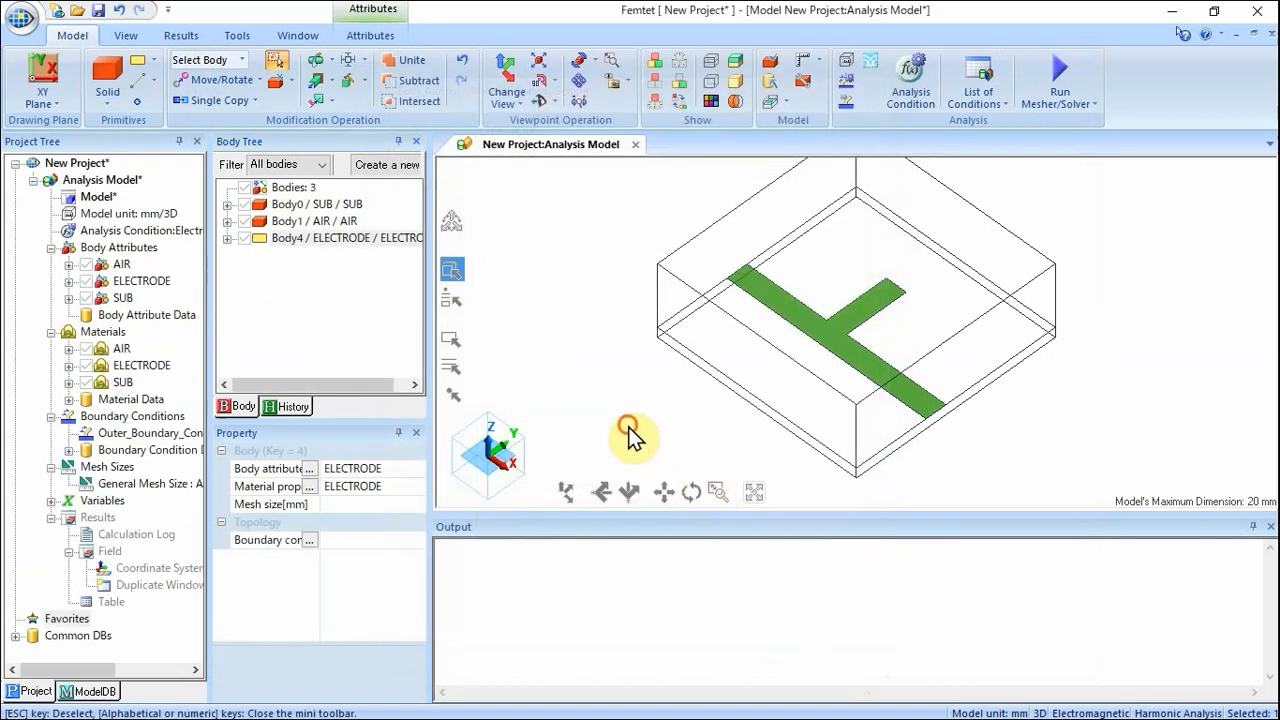
pyautogui.click(630, 435)
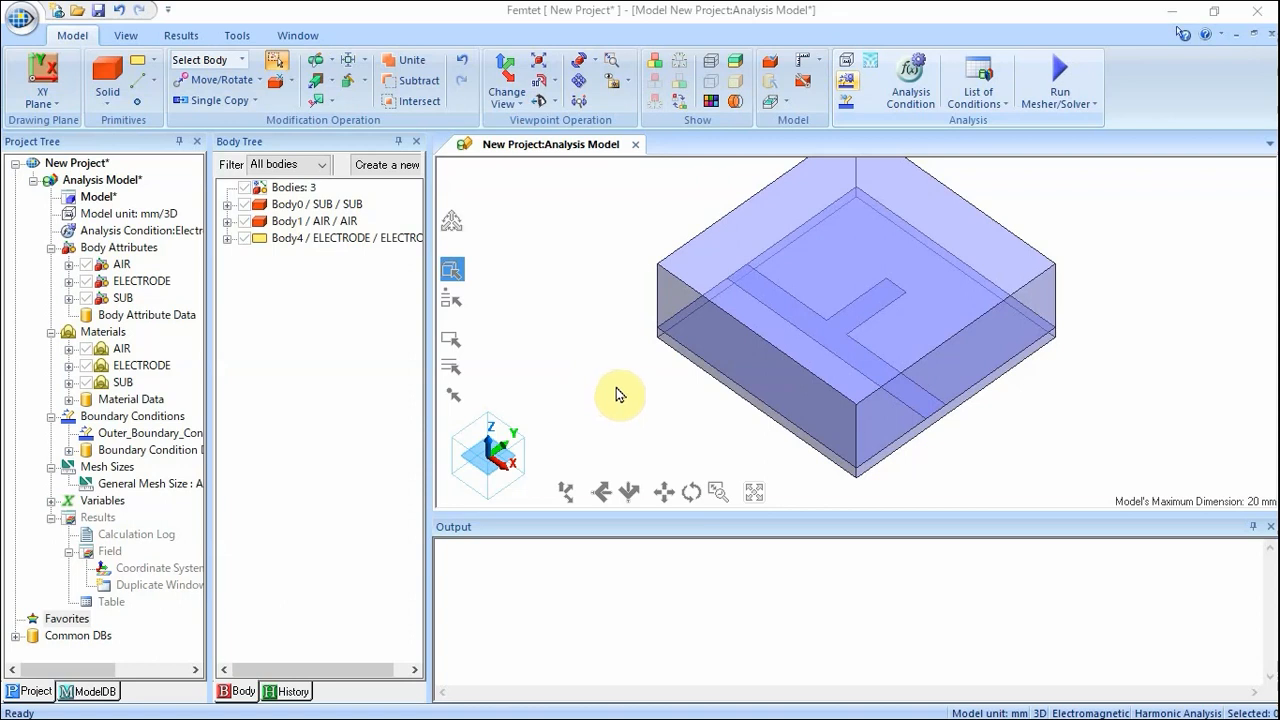
# Create a port with the default name on the adjoining side faces of both boxes at X = 20 mm.
pyautogui.click(241, 60)
pyautogui.click(233, 145)
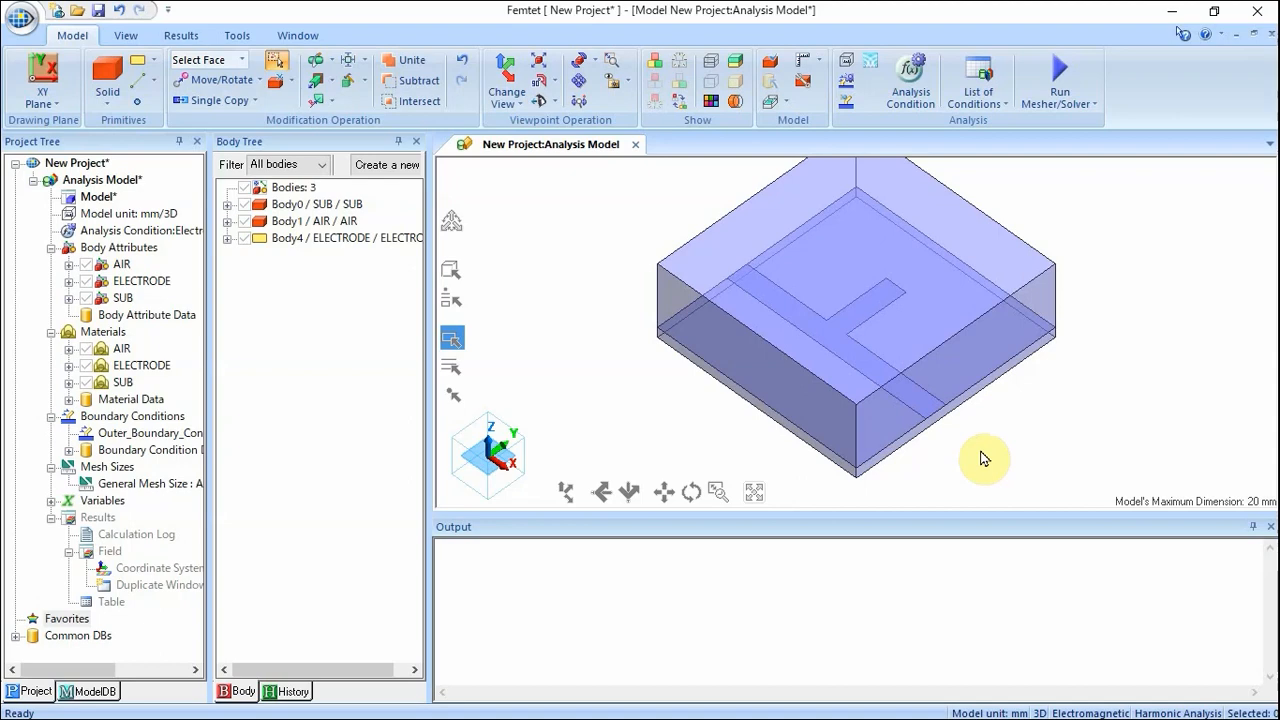
pyautogui.click(940, 379)
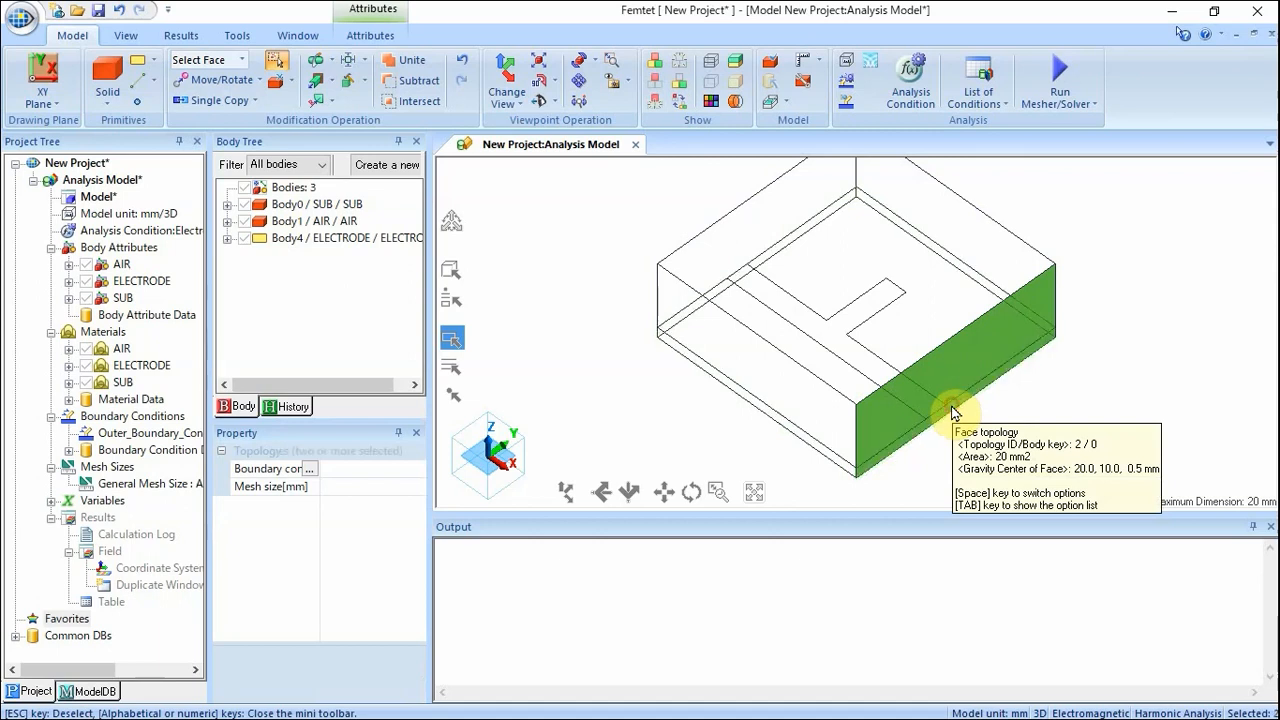
pyautogui.keyDown('ctrl'); pyautogui.click(952, 412); pyautogui.keyUp('ctrl')
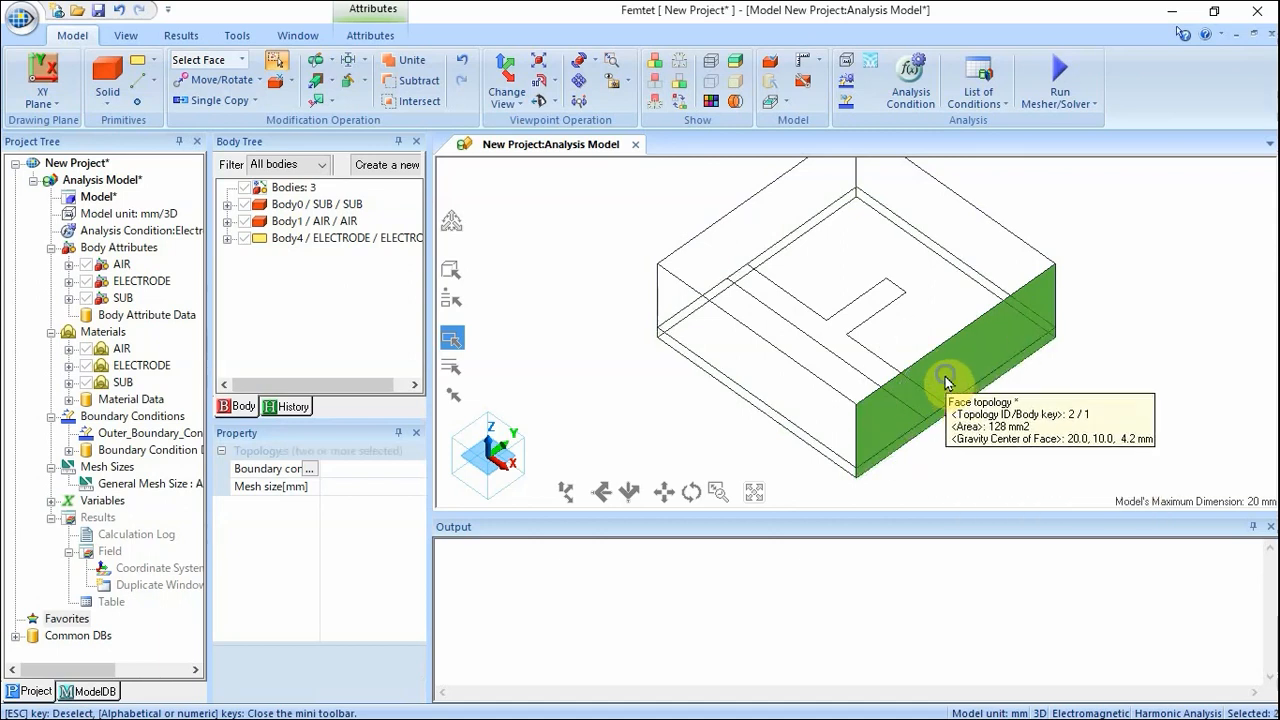
pyautogui.rightClick(946, 378)
pyautogui.click(988, 57)
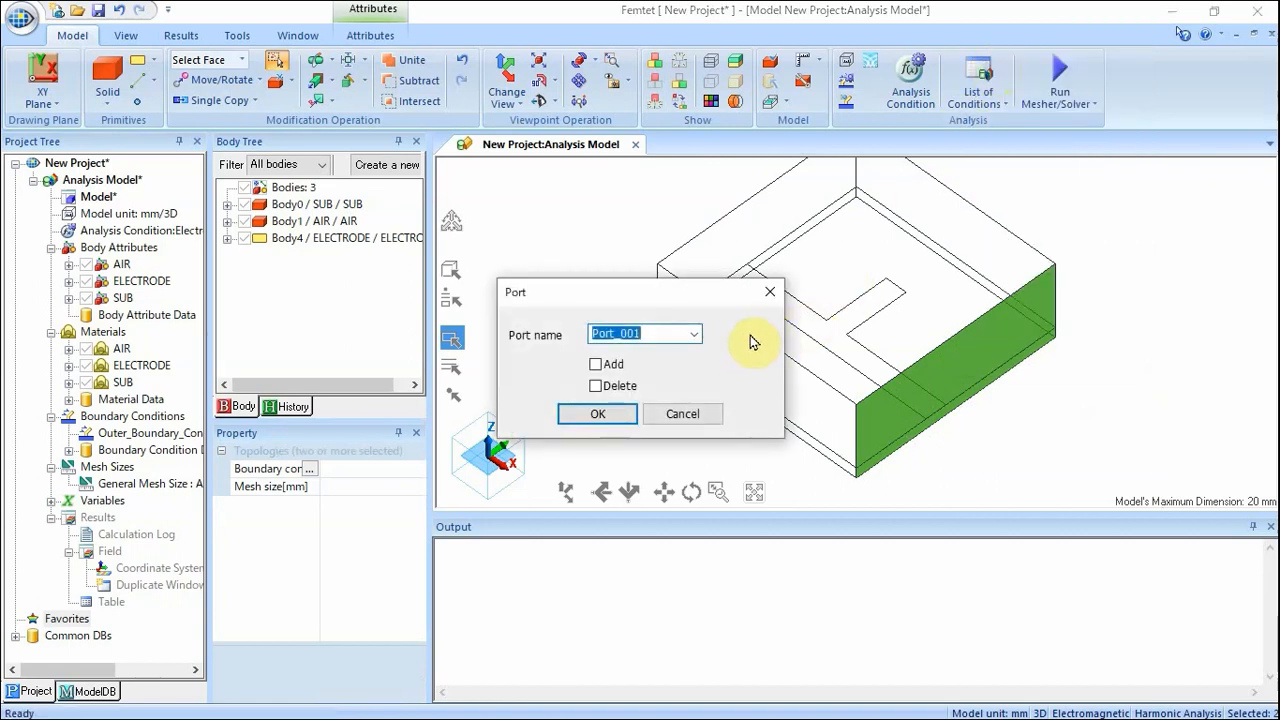
pyautogui.click(617, 416)
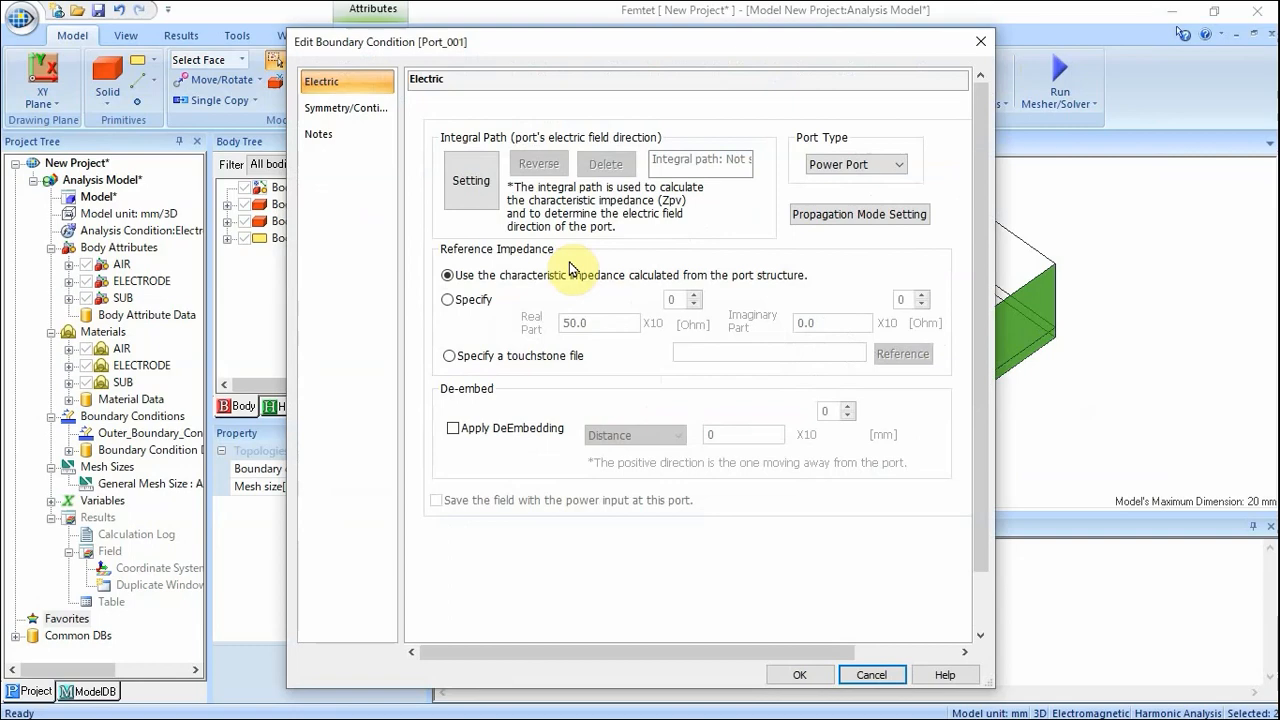
# Define the port's integral path from the midpoint of the strip's end edge (20, 8, 1) to the lower box's bottom edge (20, 8, 0).
pyautogui.click(477, 193)
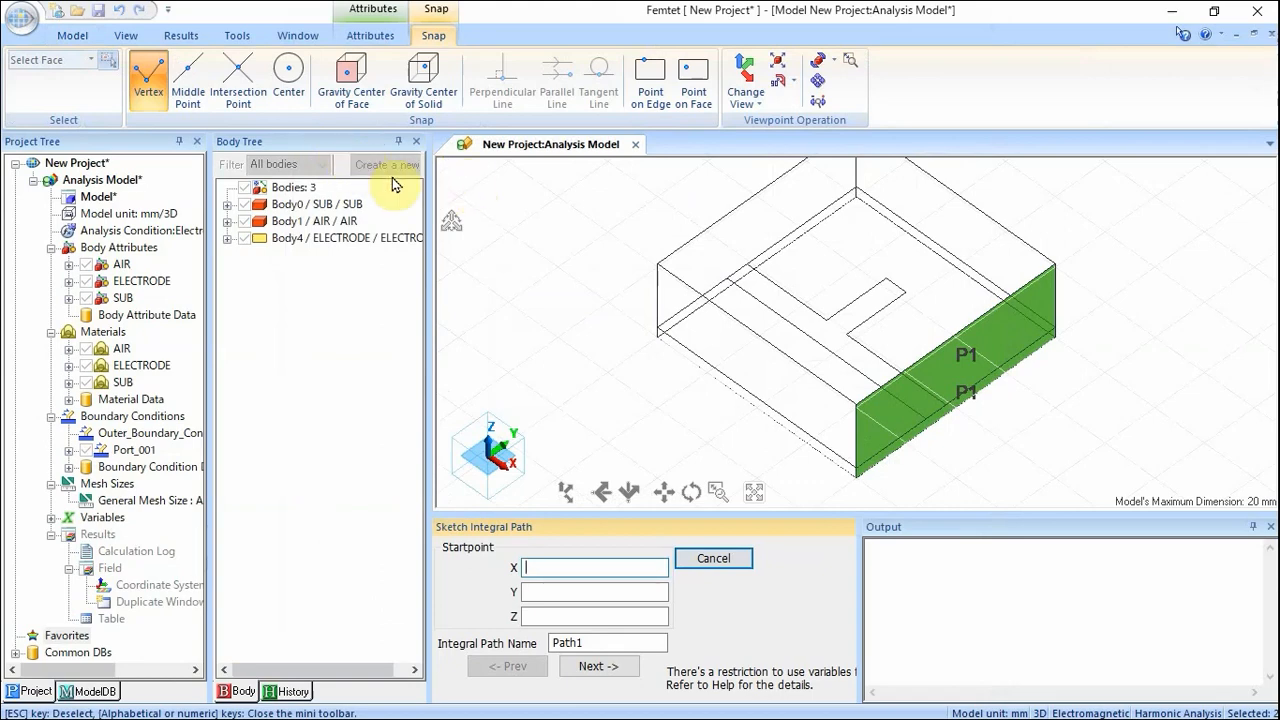
pyautogui.click(192, 95)
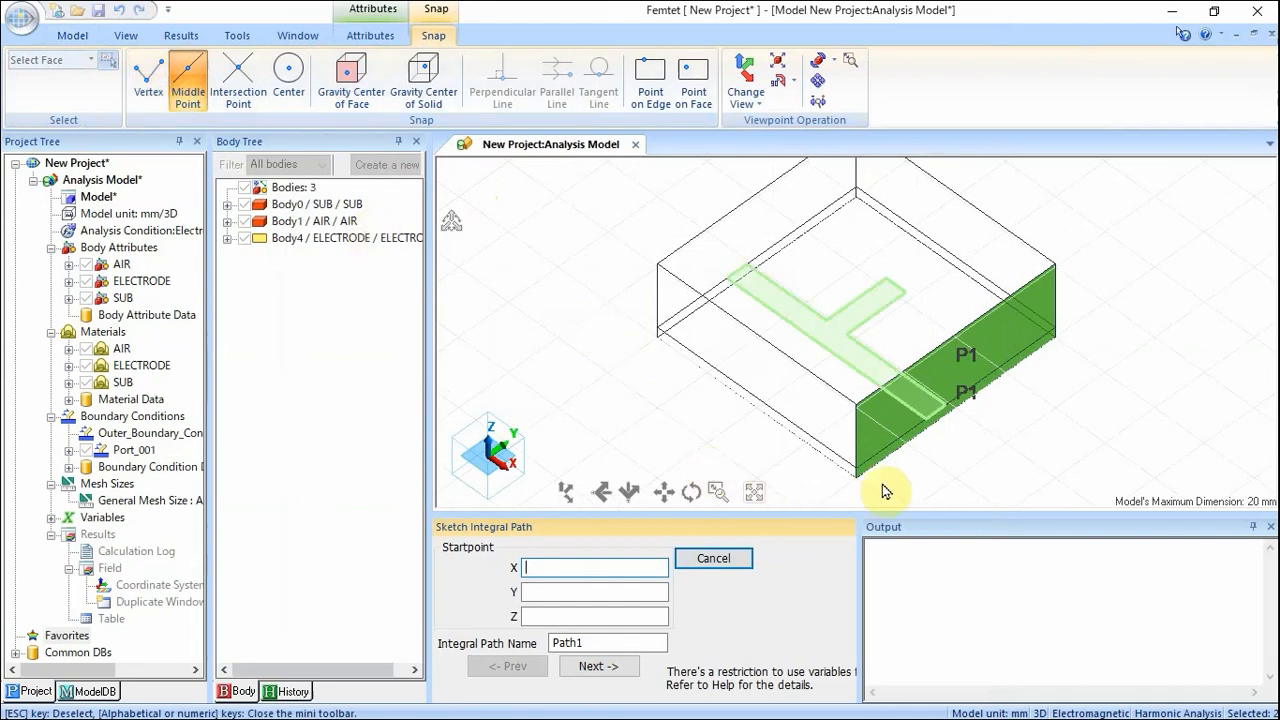
pyautogui.scroll(3, 963, 447)
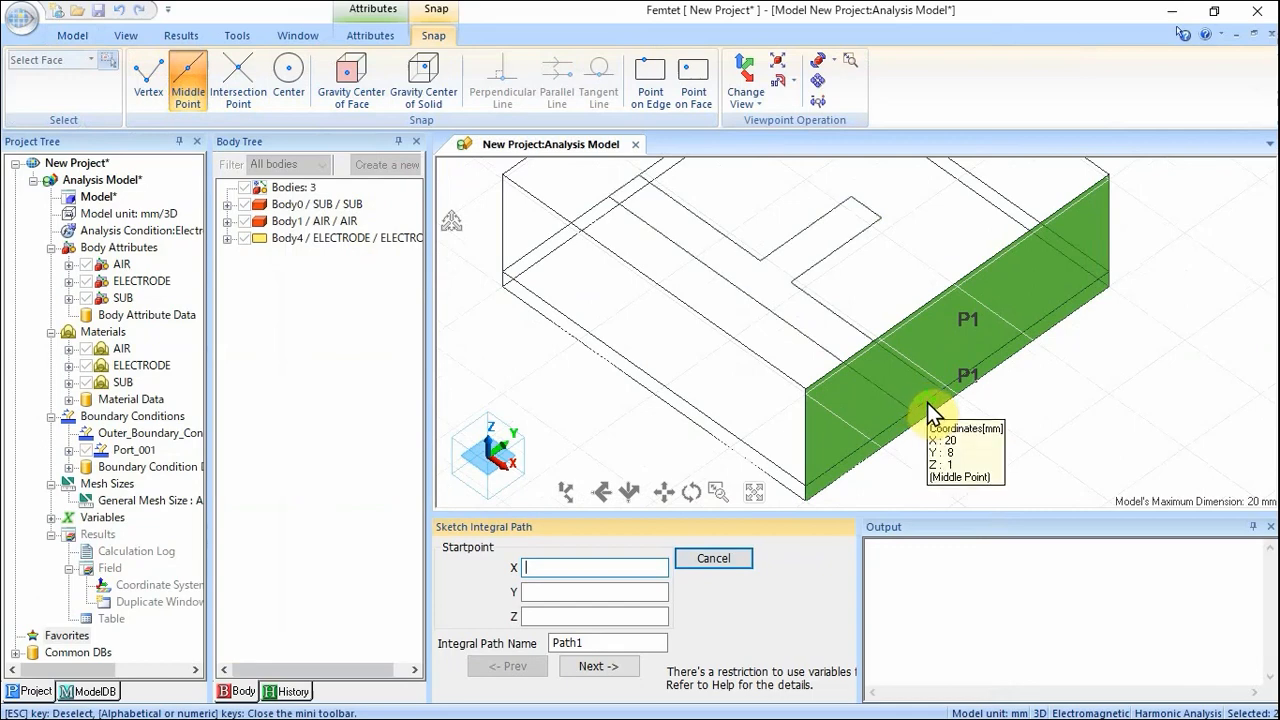
pyautogui.click(928, 410)
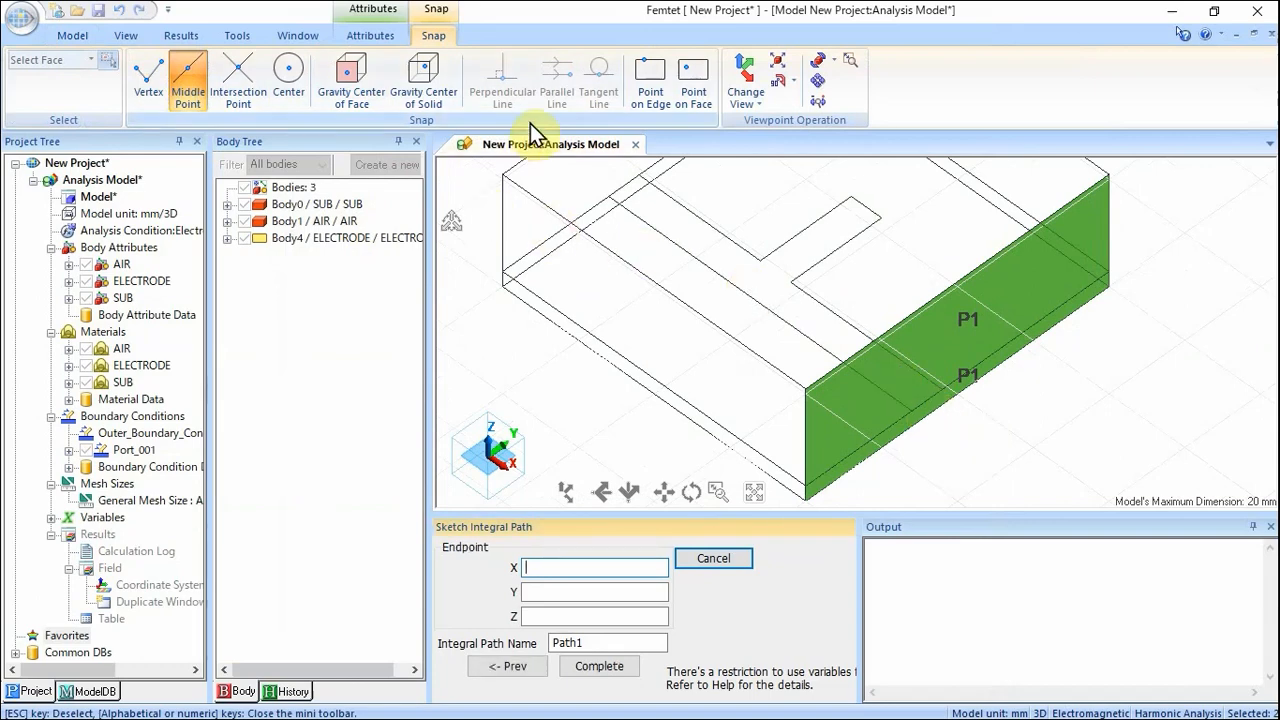
pyautogui.click(645, 92)
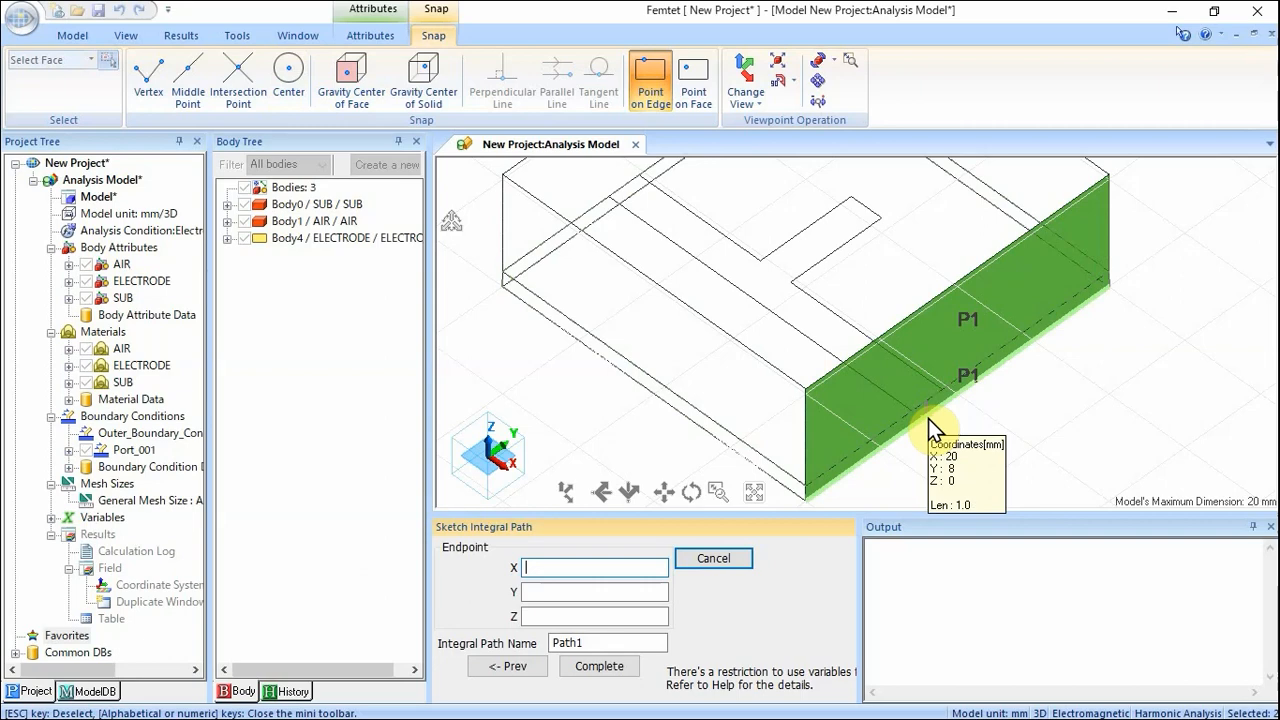
pyautogui.click(928, 418)
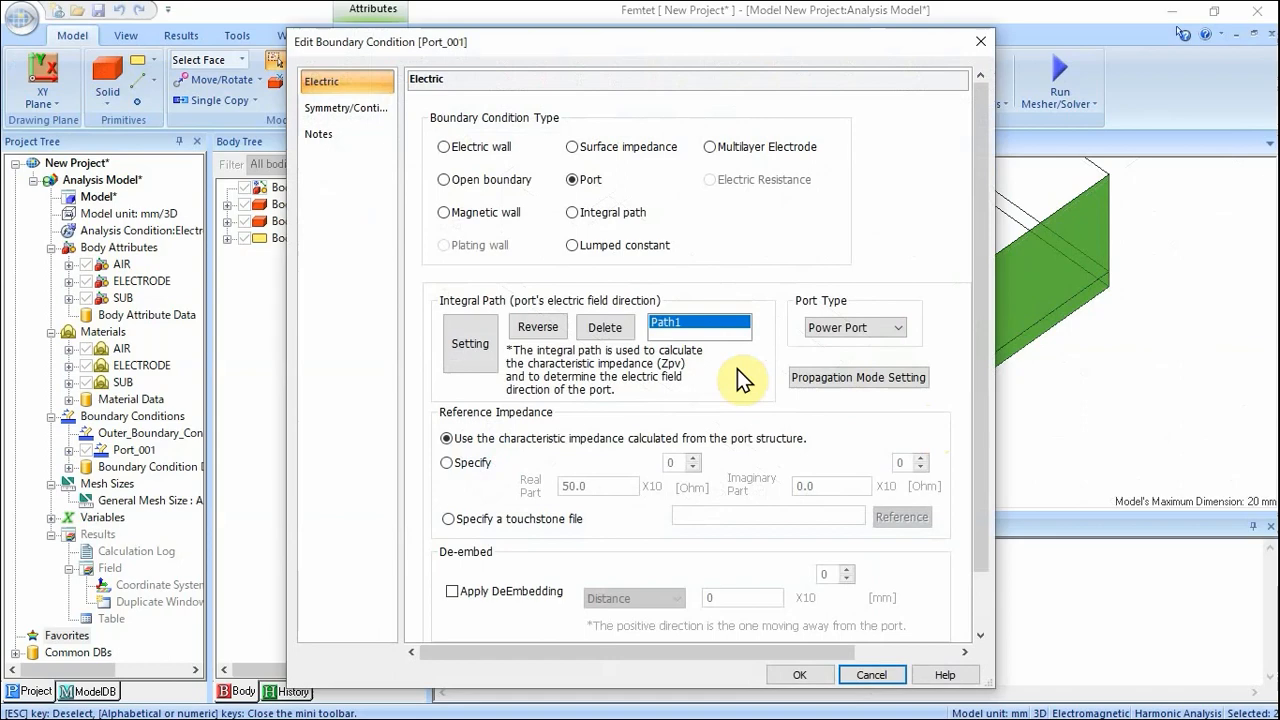
# Specify a 50 ohm reference impedance for the port at X = 20 mm and apply its boundary condition.
pyautogui.click(446, 463)
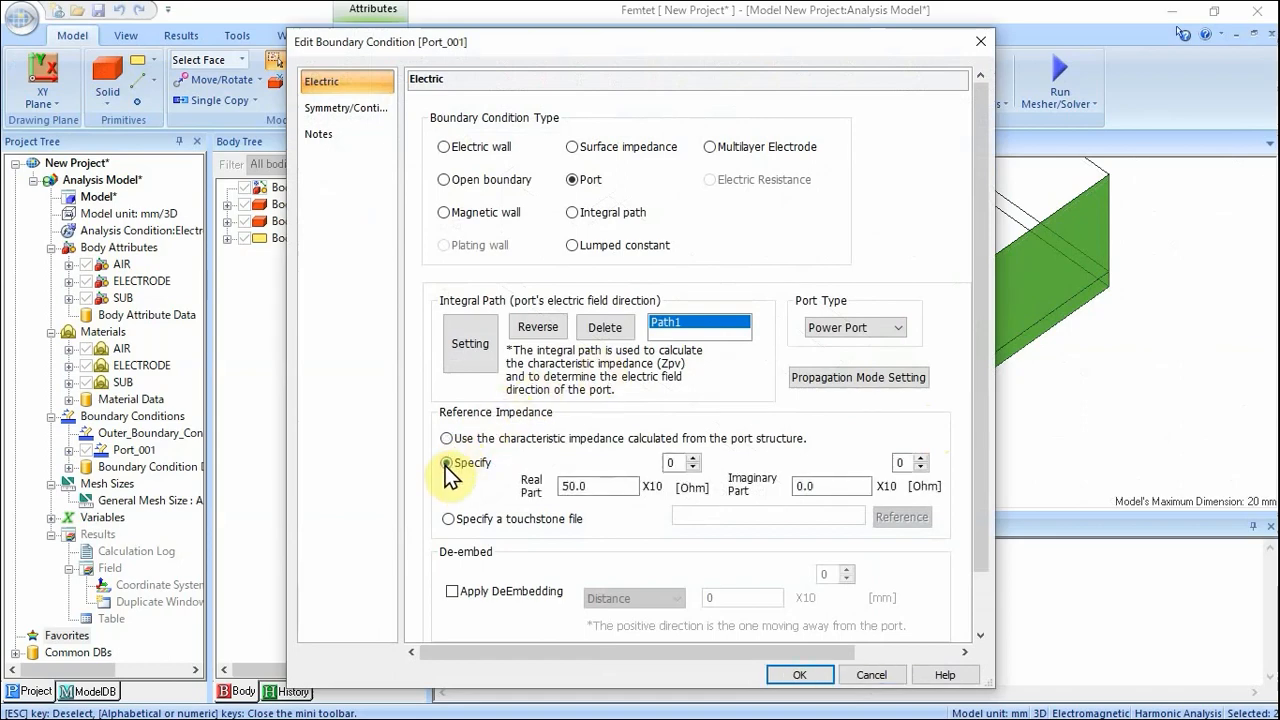
pyautogui.click(818, 680)
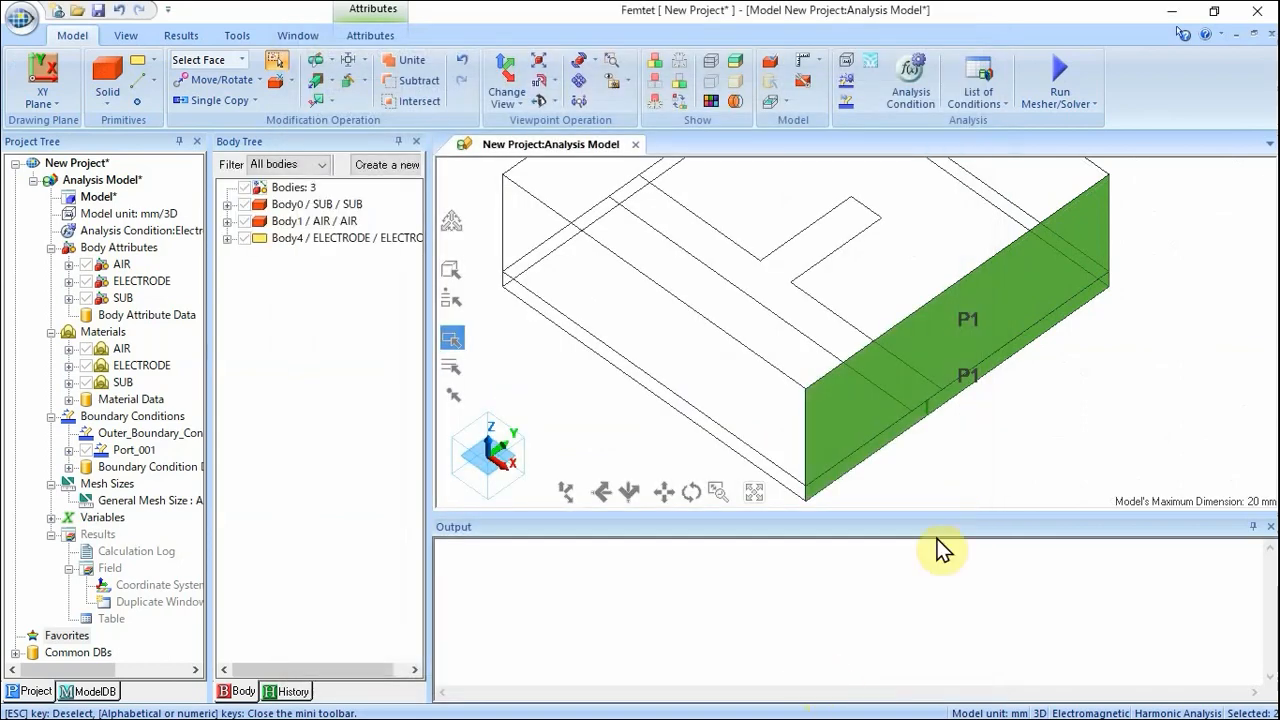
pyautogui.click(966, 462)
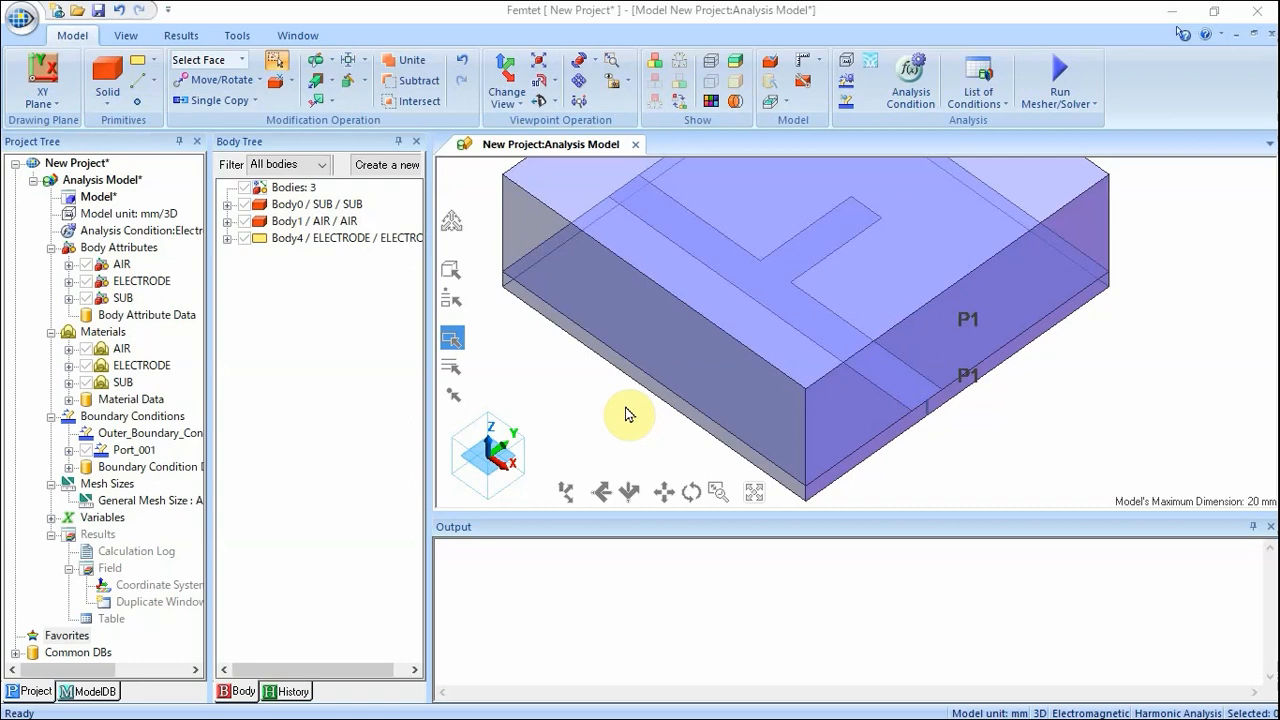
# Create a second port with the default name on the adjoining side faces of both boxes at X = 0.
pyautogui.scroll(-4, 625, 407)
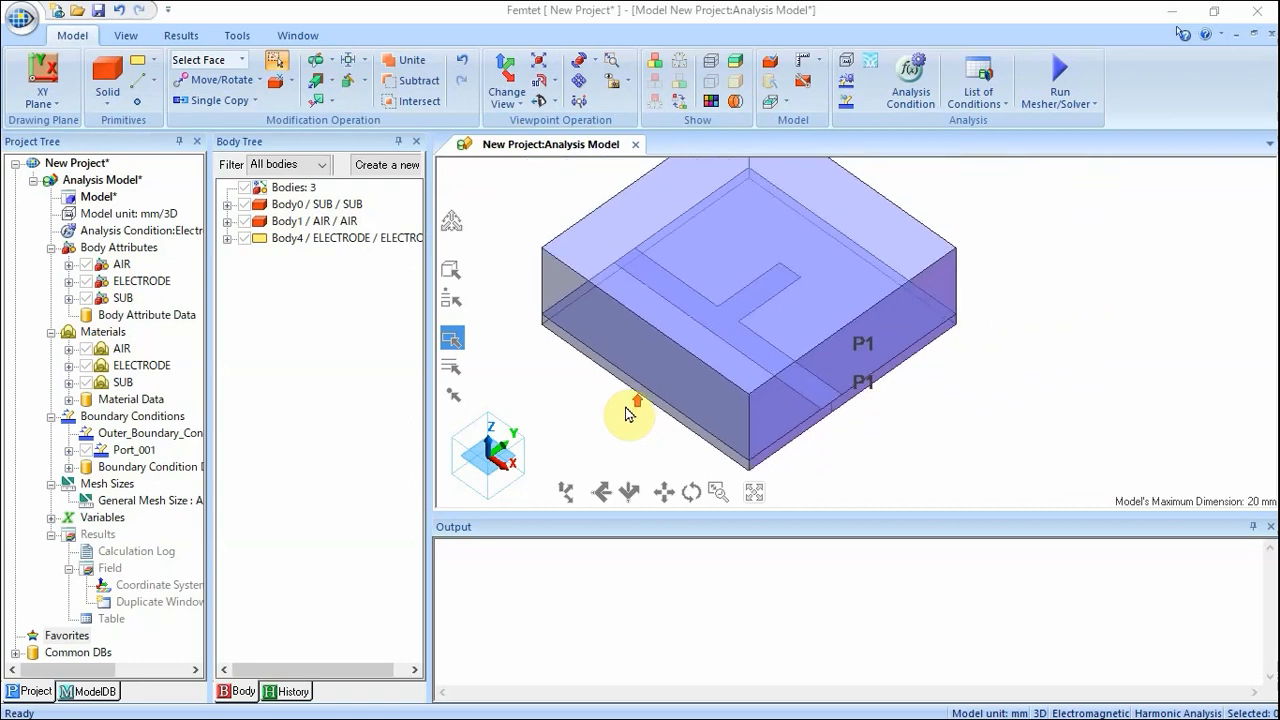
pyautogui.moveTo(619, 317)
pyautogui.mouseDown(button='middle')
pyautogui.moveTo(653, 303)
pyautogui.moveTo(749, 309)
pyautogui.moveTo(1034, 351)
pyautogui.moveTo(1047, 385)
pyautogui.moveTo(1100, 351)
pyautogui.moveTo(1097, 380)
pyautogui.moveTo(1165, 390)
pyautogui.mouseUp(button='middle')
pyautogui.scroll(3, 960, 428)
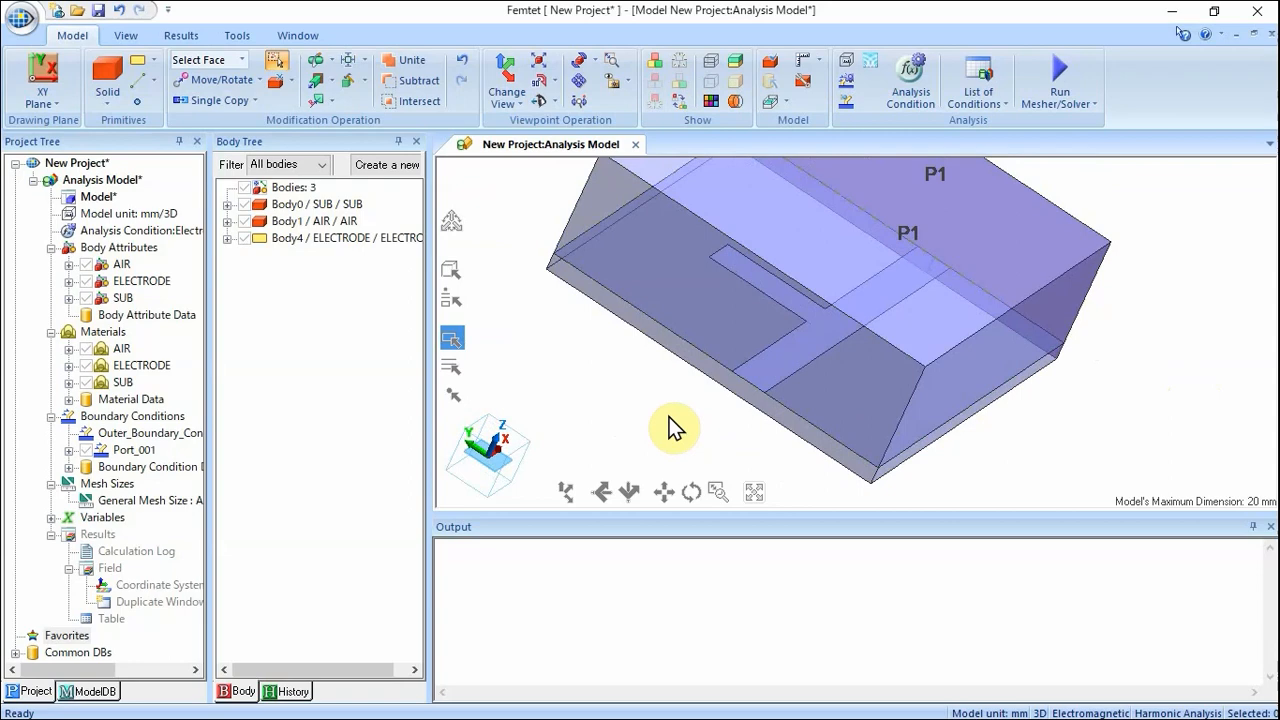
pyautogui.click(731, 328)
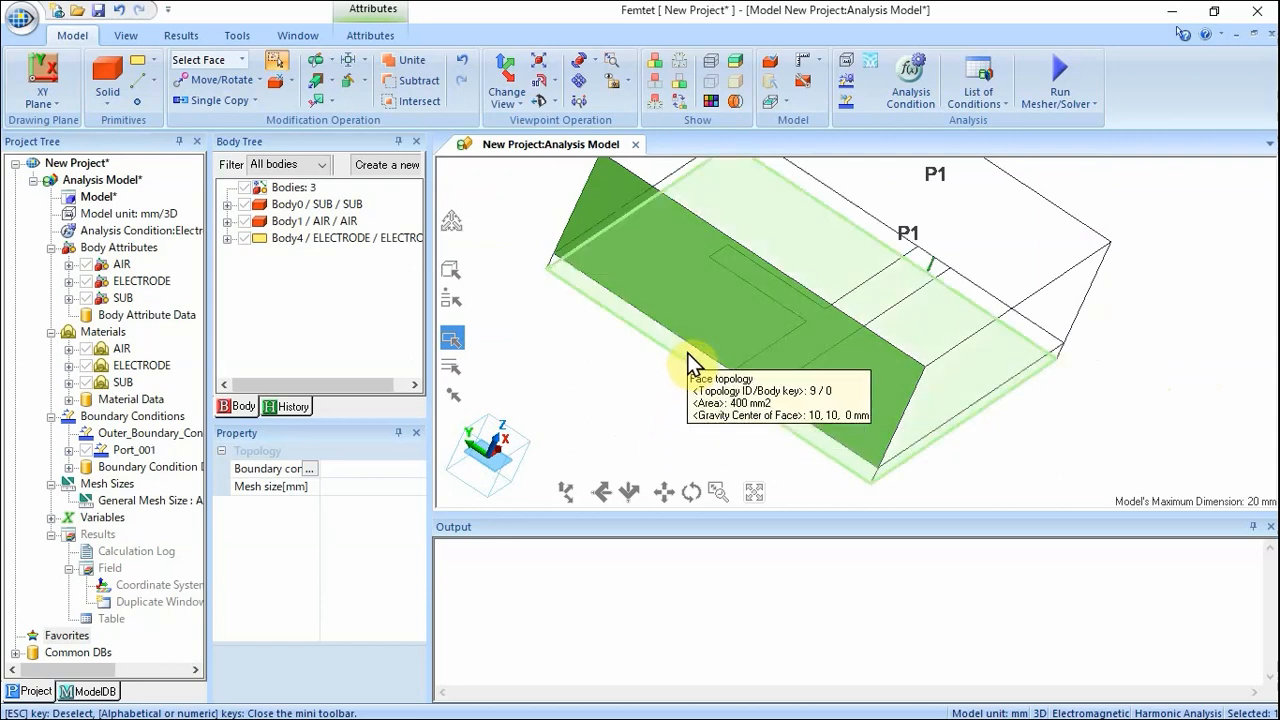
pyautogui.press('Tab')
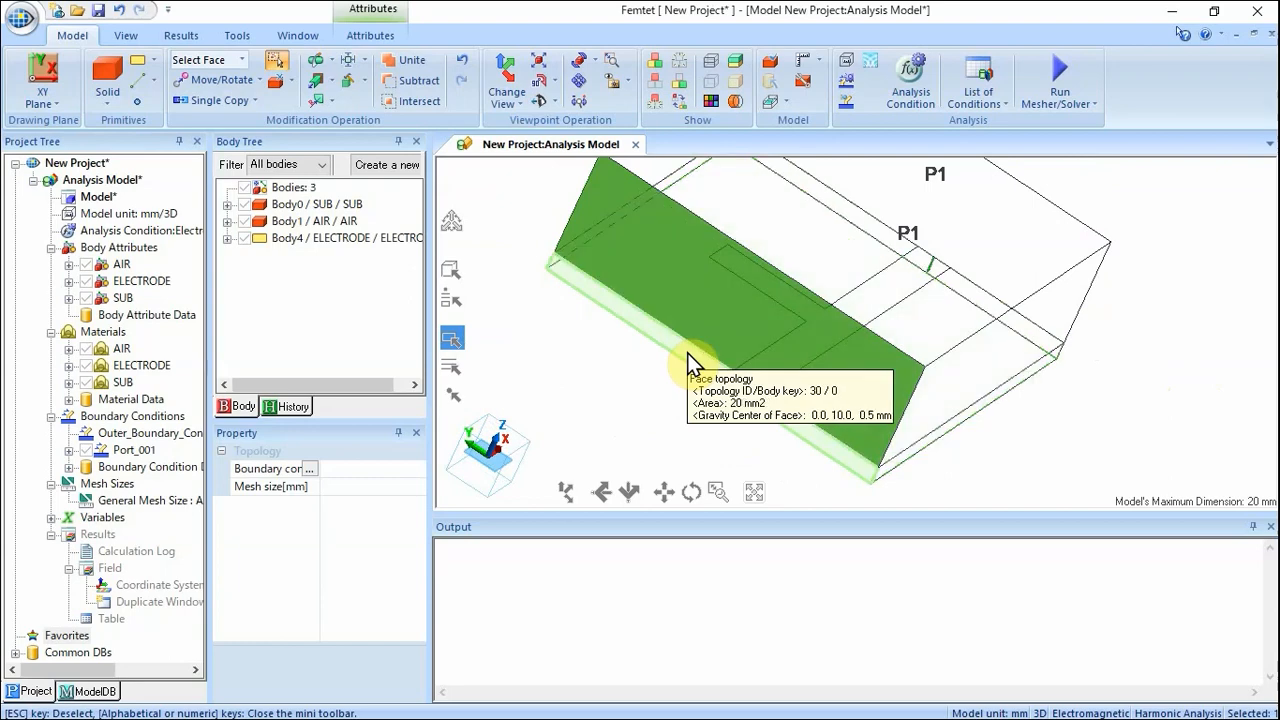
pyautogui.click(688, 362)
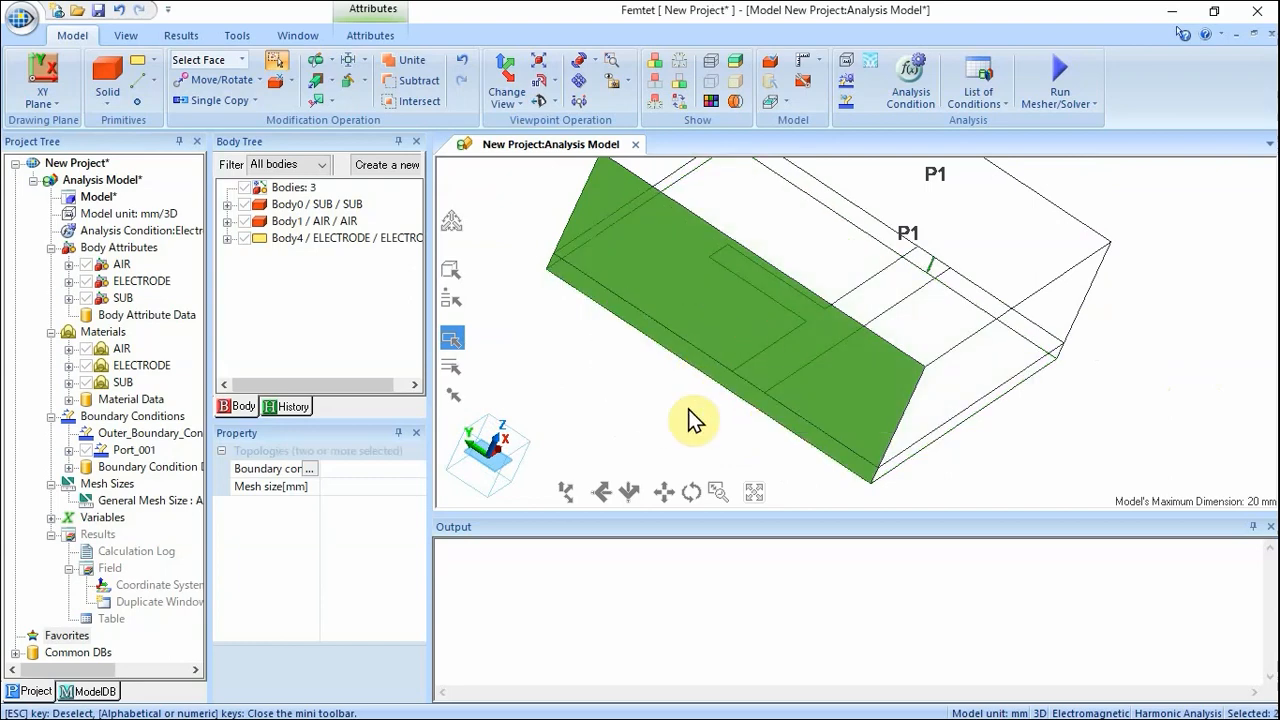
pyautogui.rightClick(700, 338)
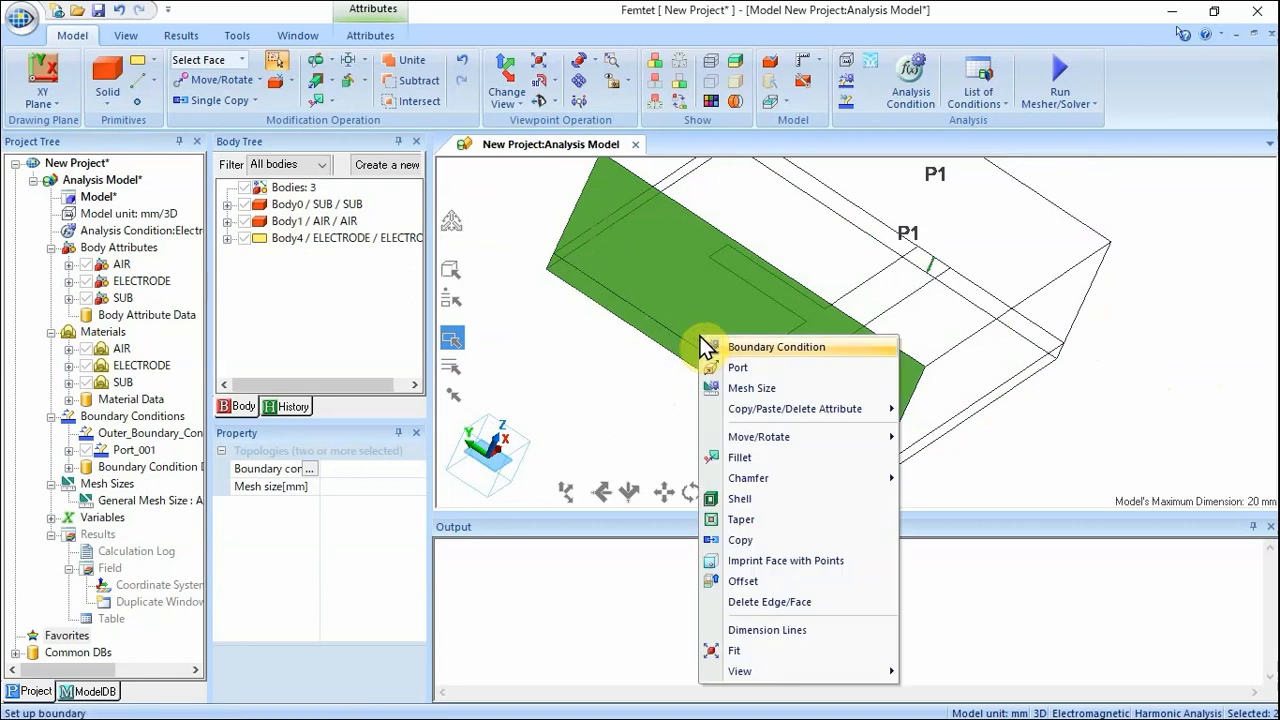
pyautogui.click(738, 370)
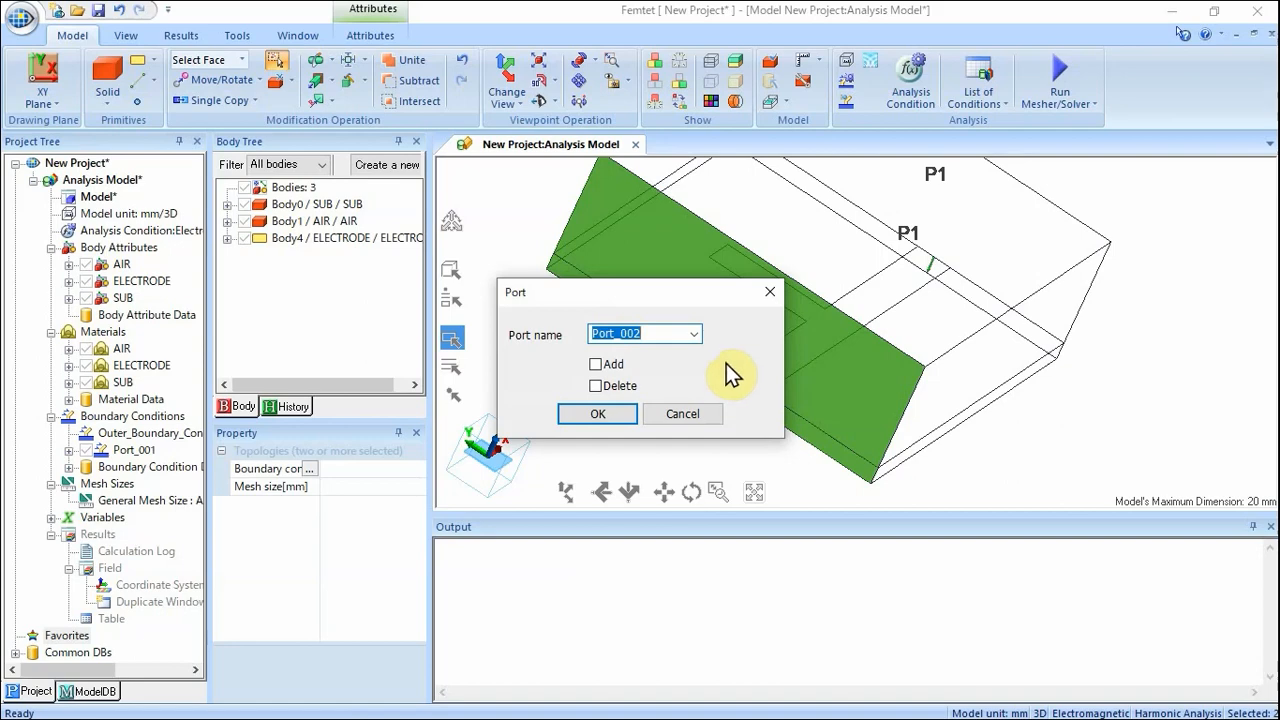
pyautogui.click(602, 415)
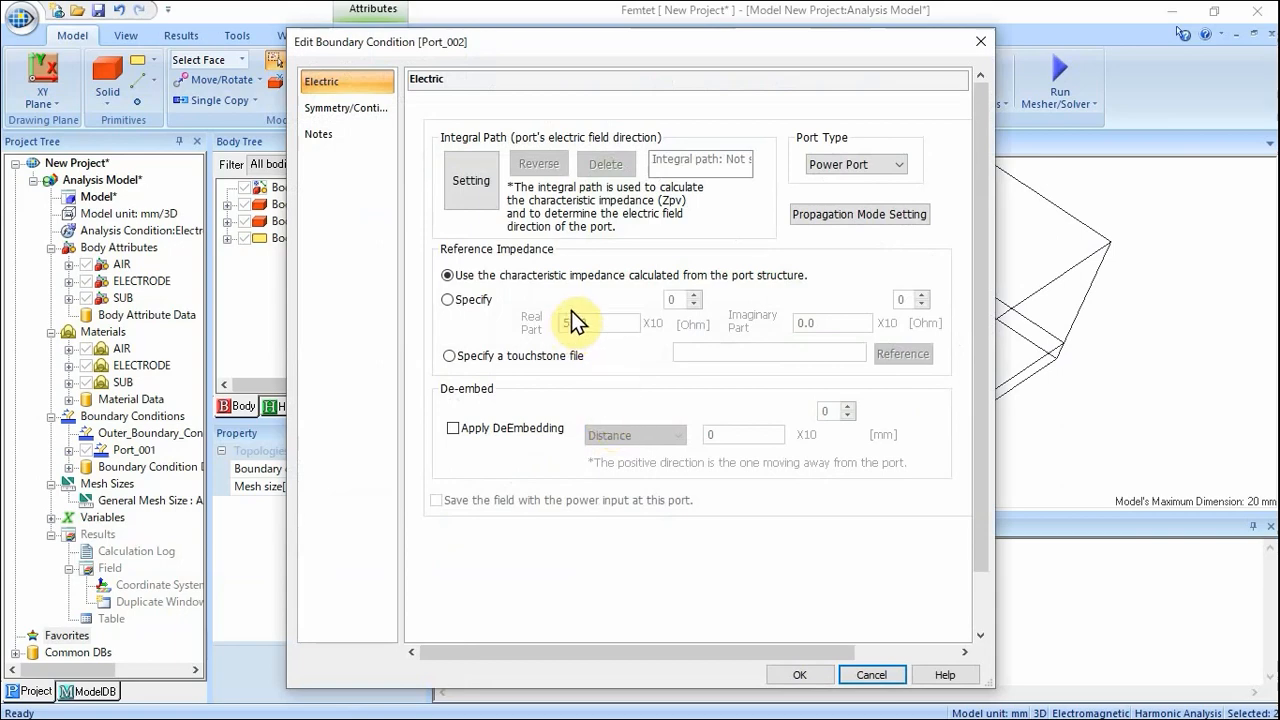
# Define the second port's integral path from the midpoint of the strip's end edge (0, 8, 1) to the lower box's bottom edge.
pyautogui.click(472, 183)
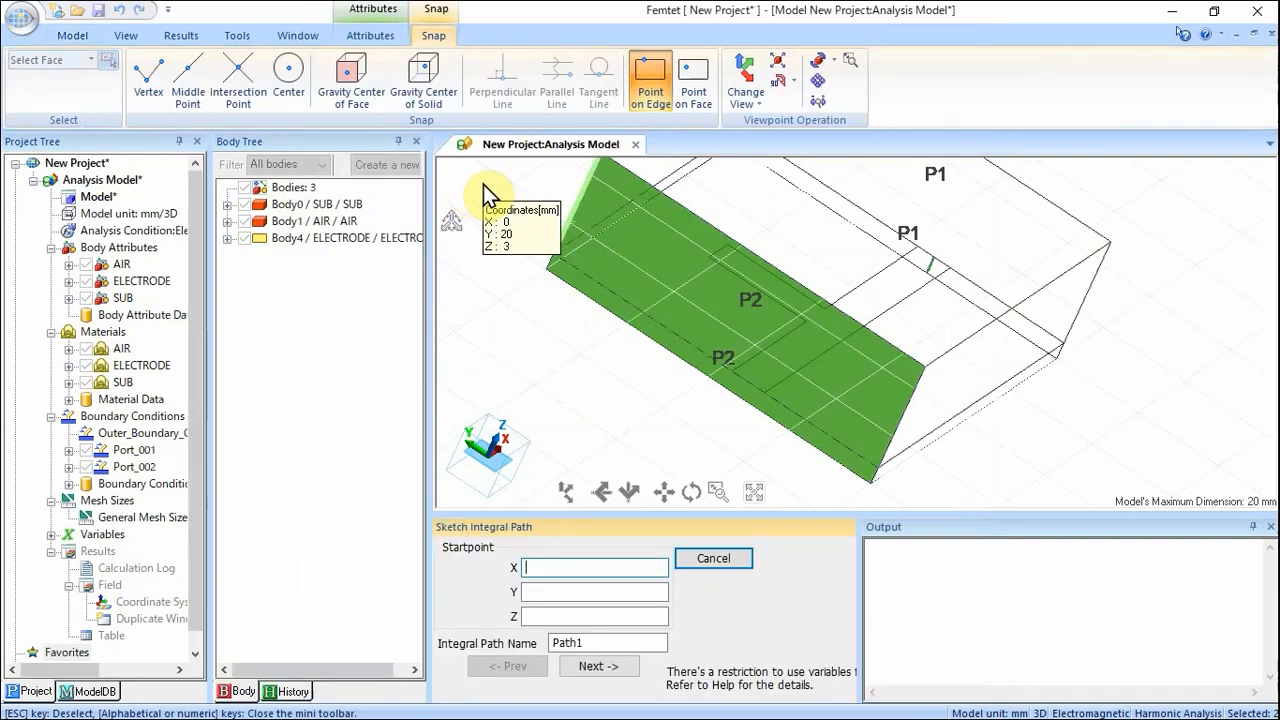
pyautogui.click(190, 95)
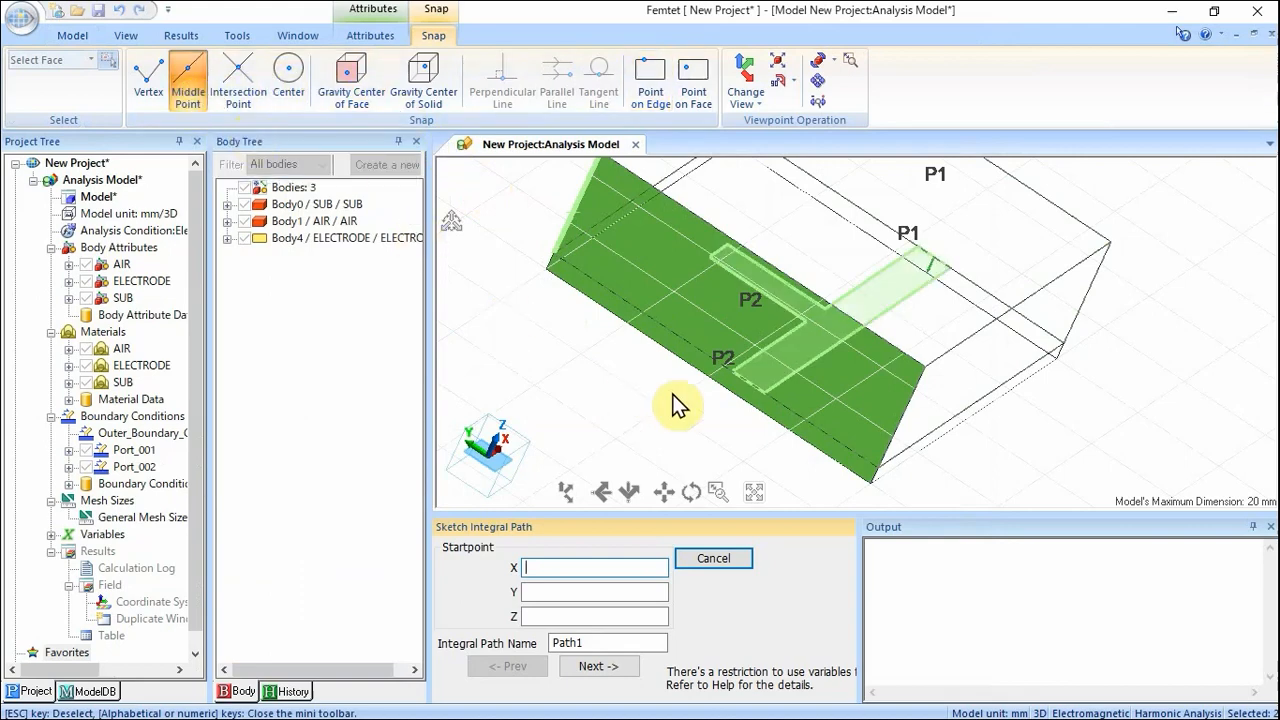
pyautogui.scroll(4, 750, 415)
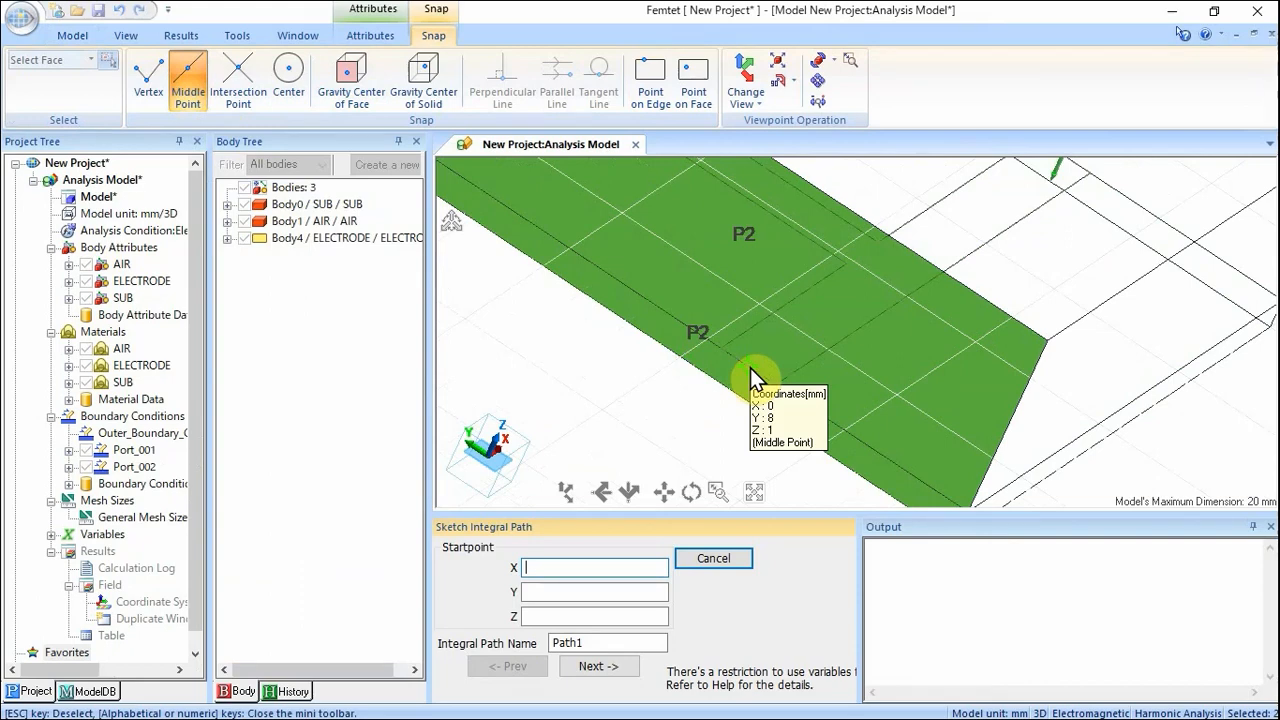
pyautogui.click(750, 368)
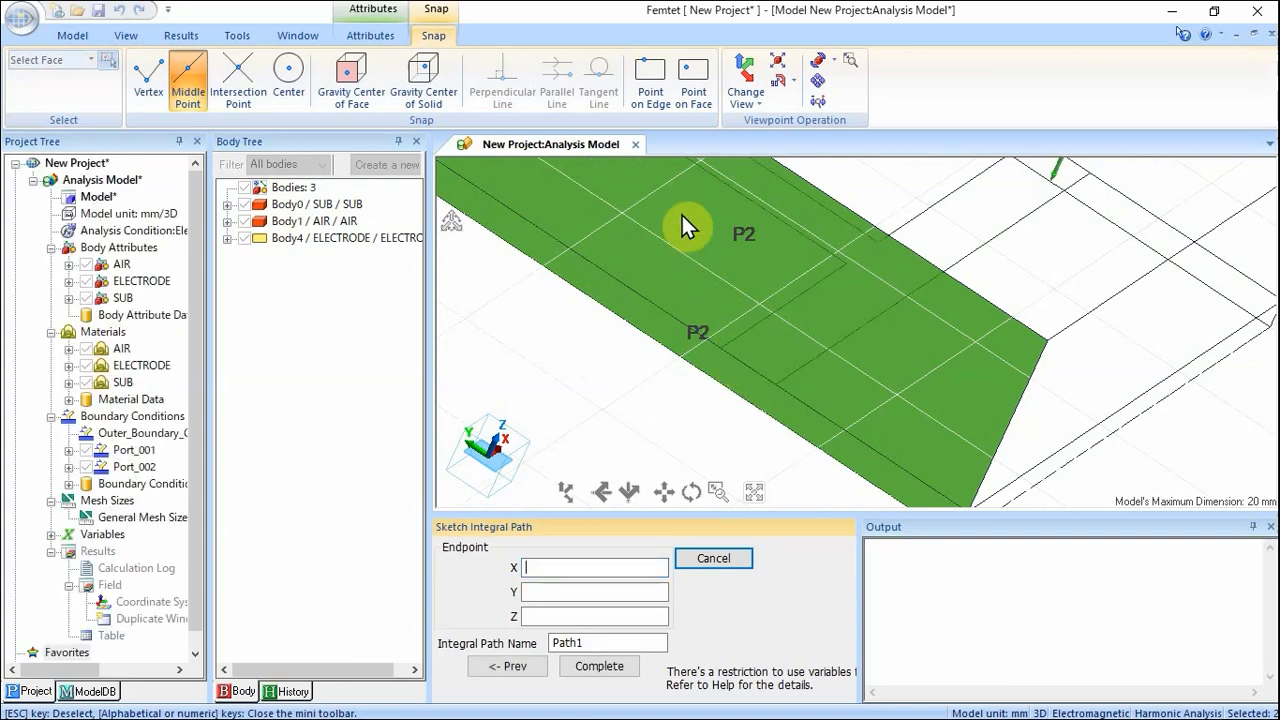
pyautogui.click(654, 106)
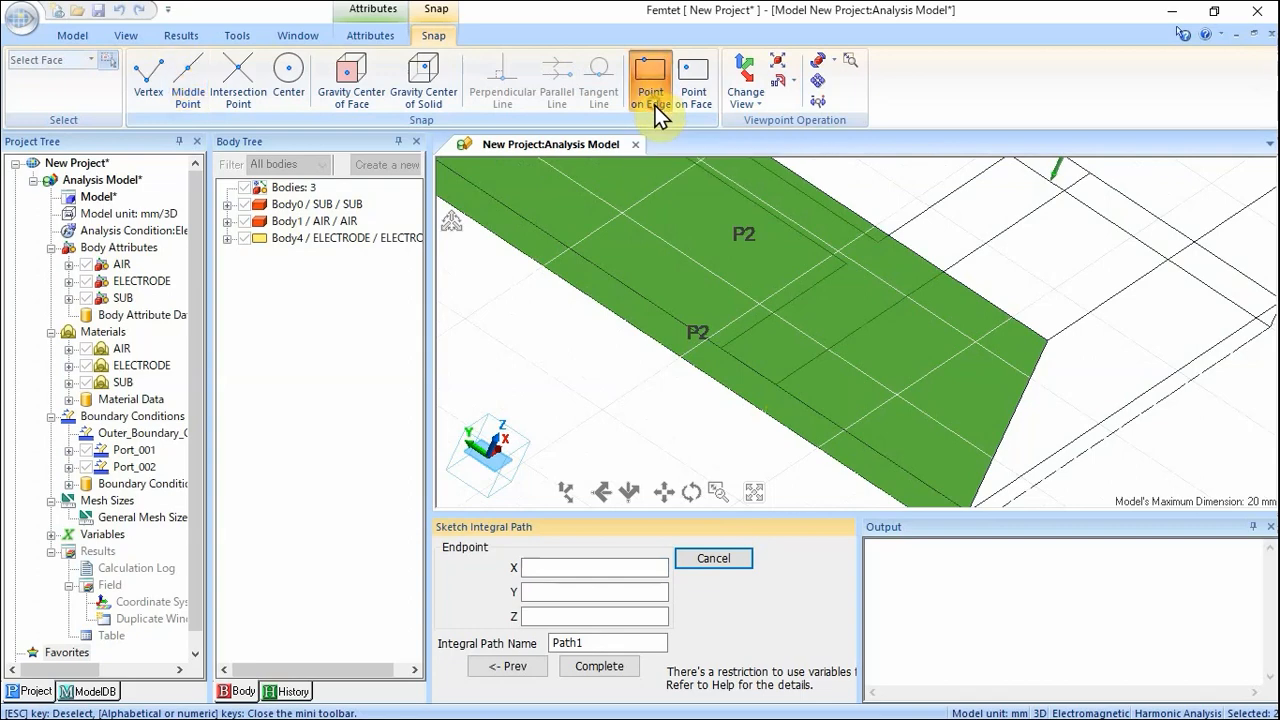
pyautogui.click(736, 393)
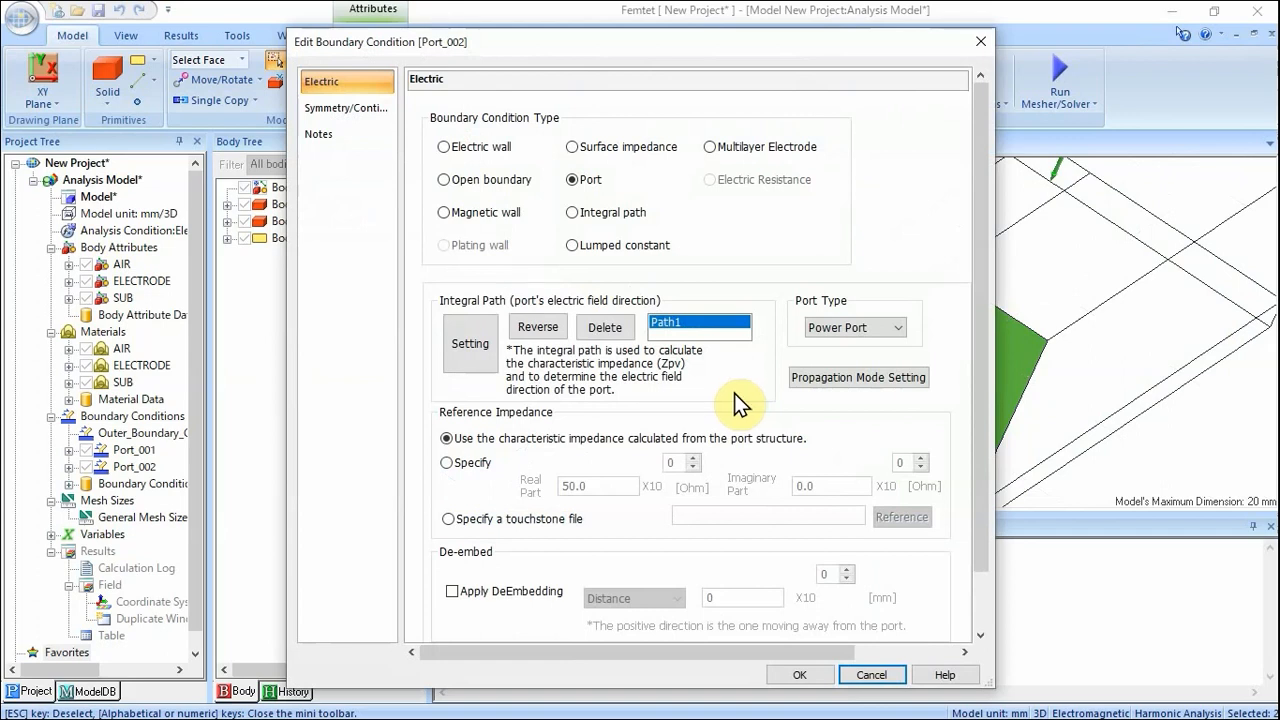
# Specify a 50 ohm reference impedance for Port_002 and apply its boundary condition.
pyautogui.click(448, 466)
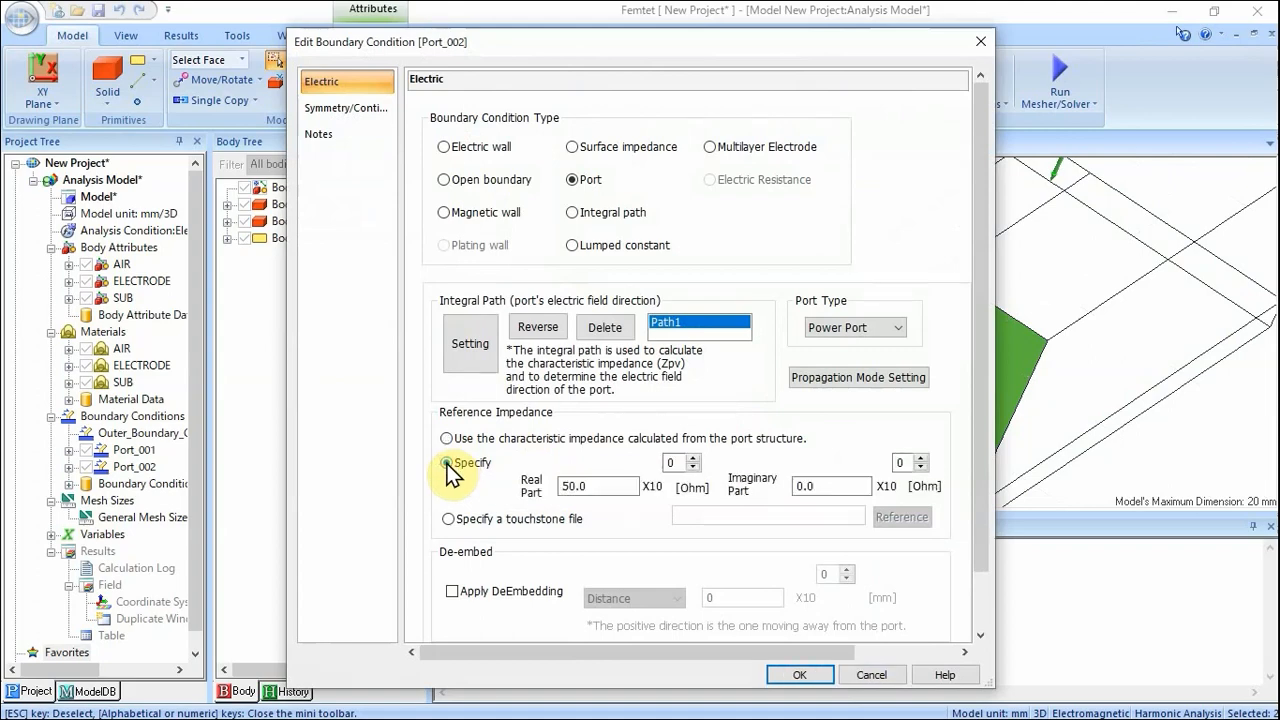
pyautogui.click(799, 677)
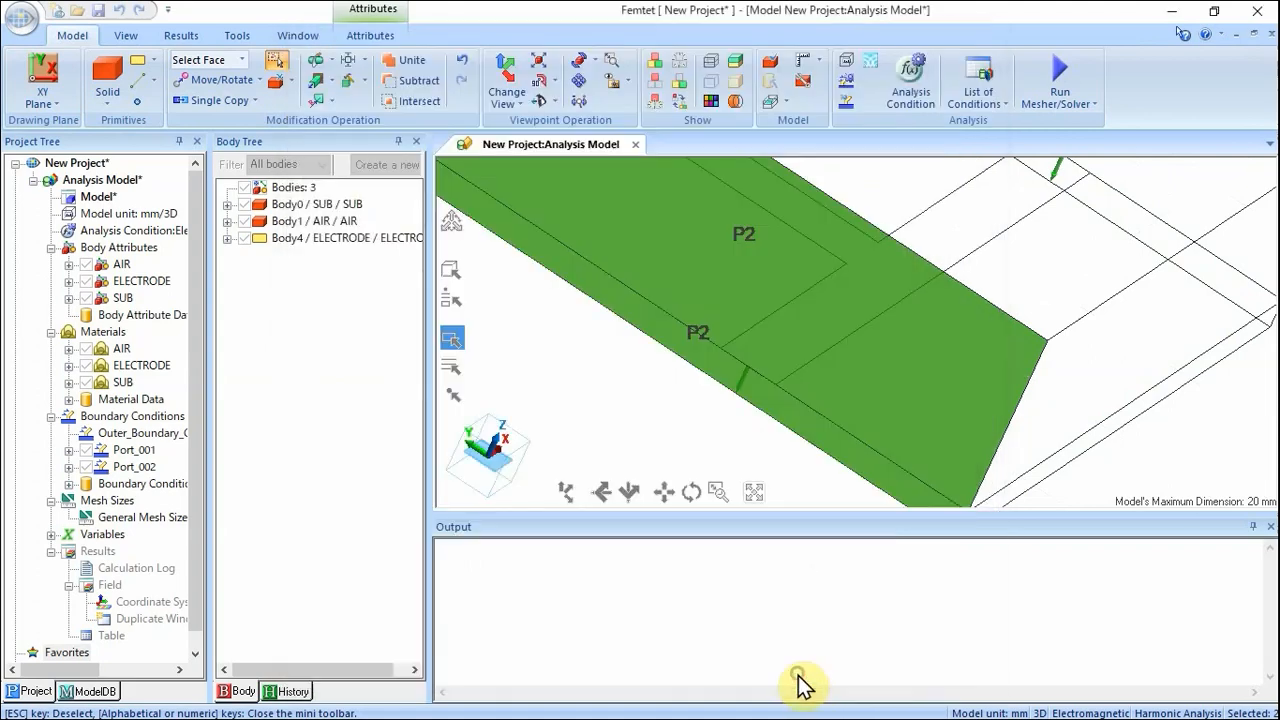
pyautogui.click(649, 436)
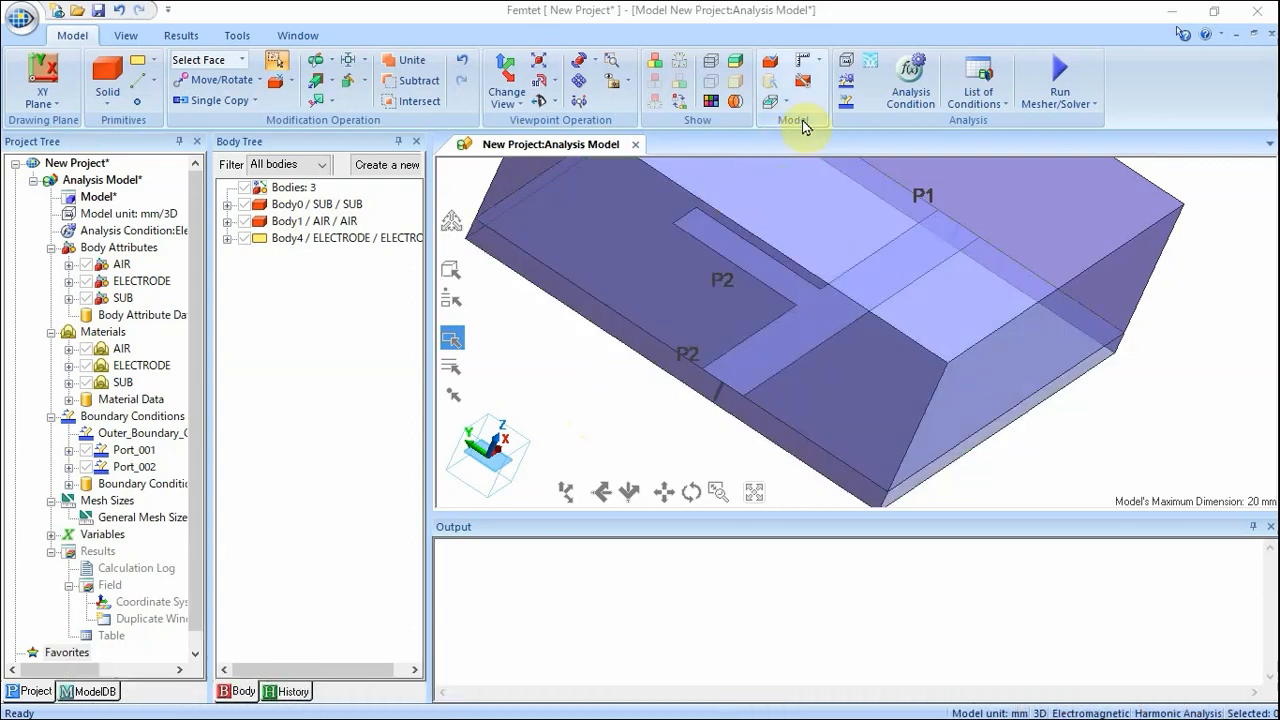
# Accept Electric wall as the outer boundary condition and run the mesher and solver.
pyautogui.click(847, 87)
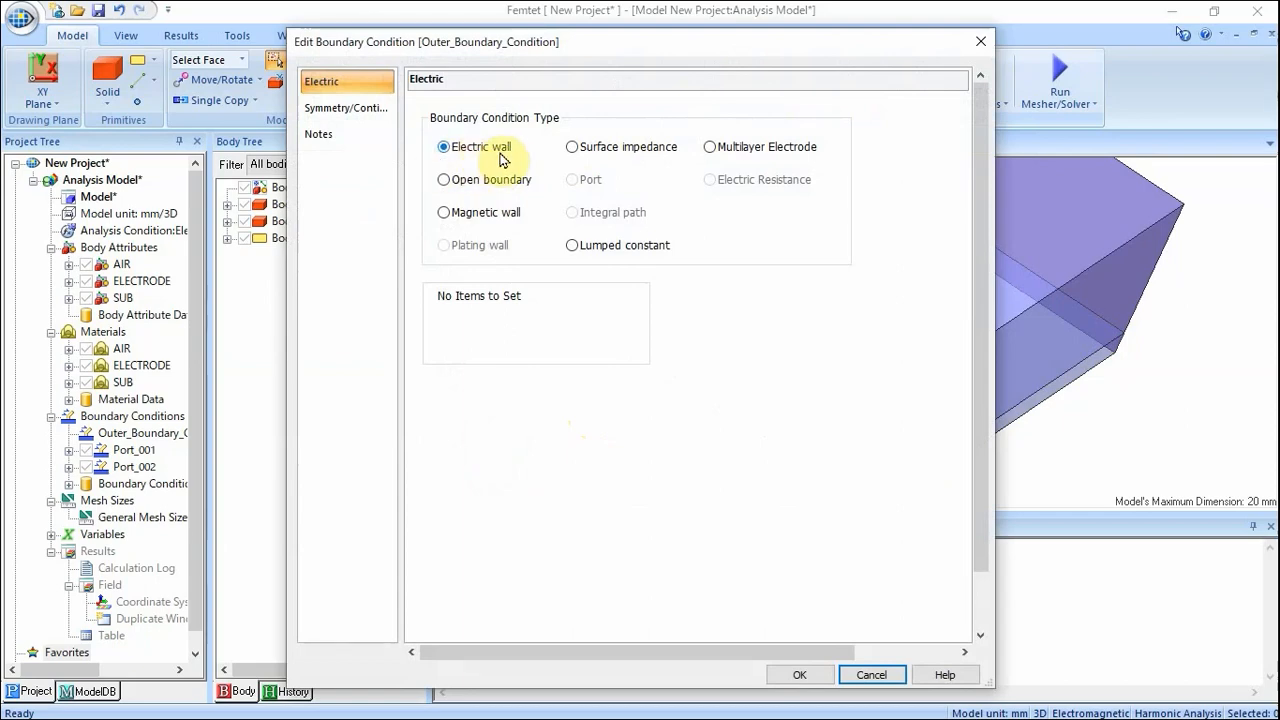
pyautogui.click(812, 674)
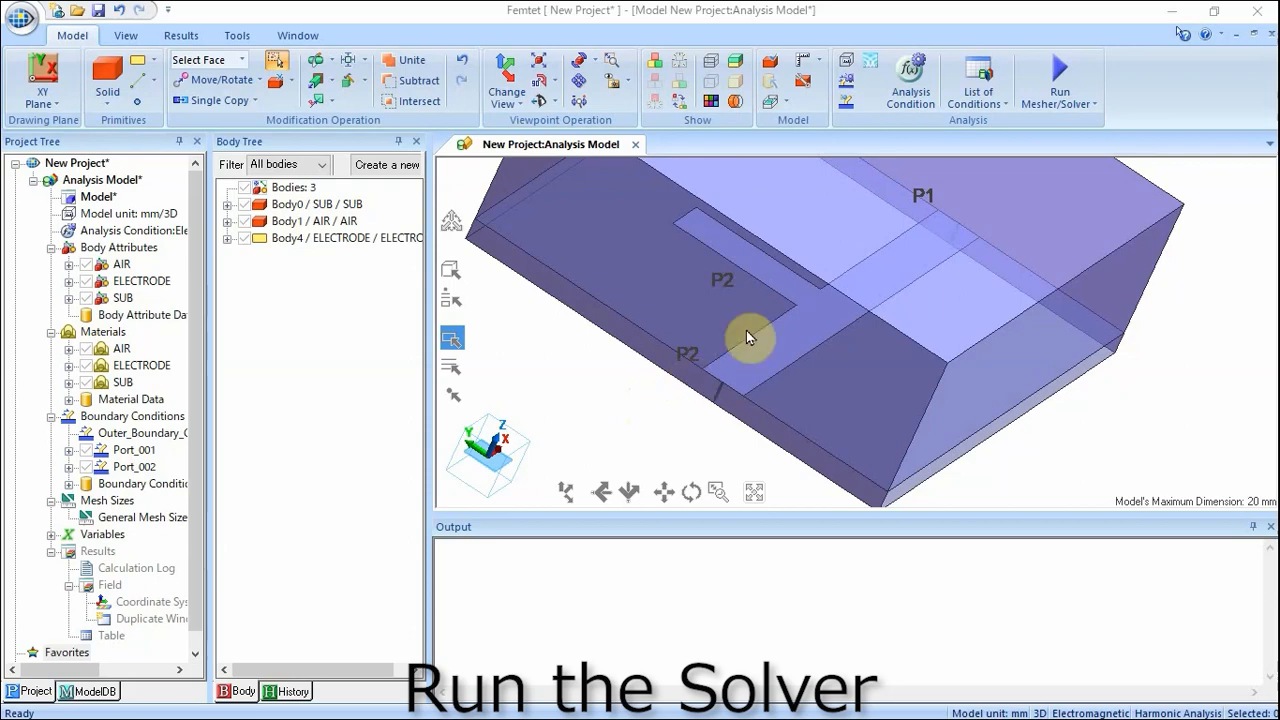
pyautogui.click(1068, 84)
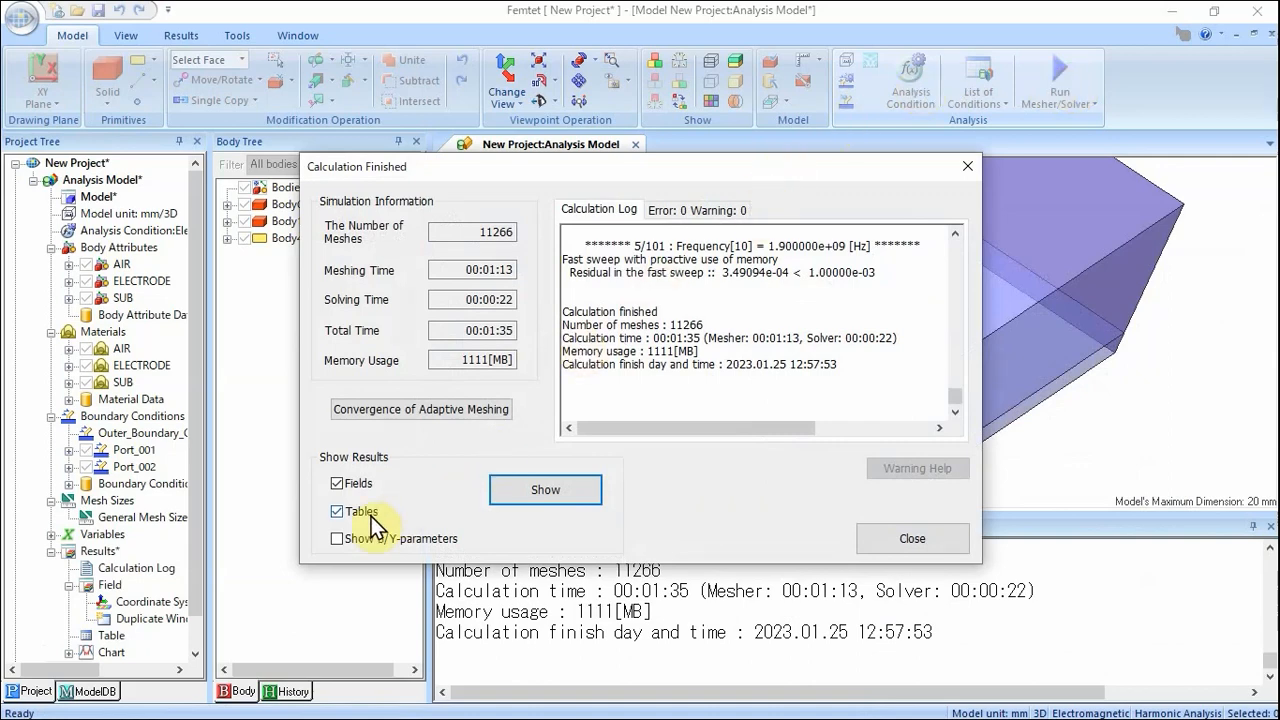
# Show the field results without the tables and plot the electric field at 1 GHz as element vectors.
pyautogui.click(337, 511)
pyautogui.click(545, 489)
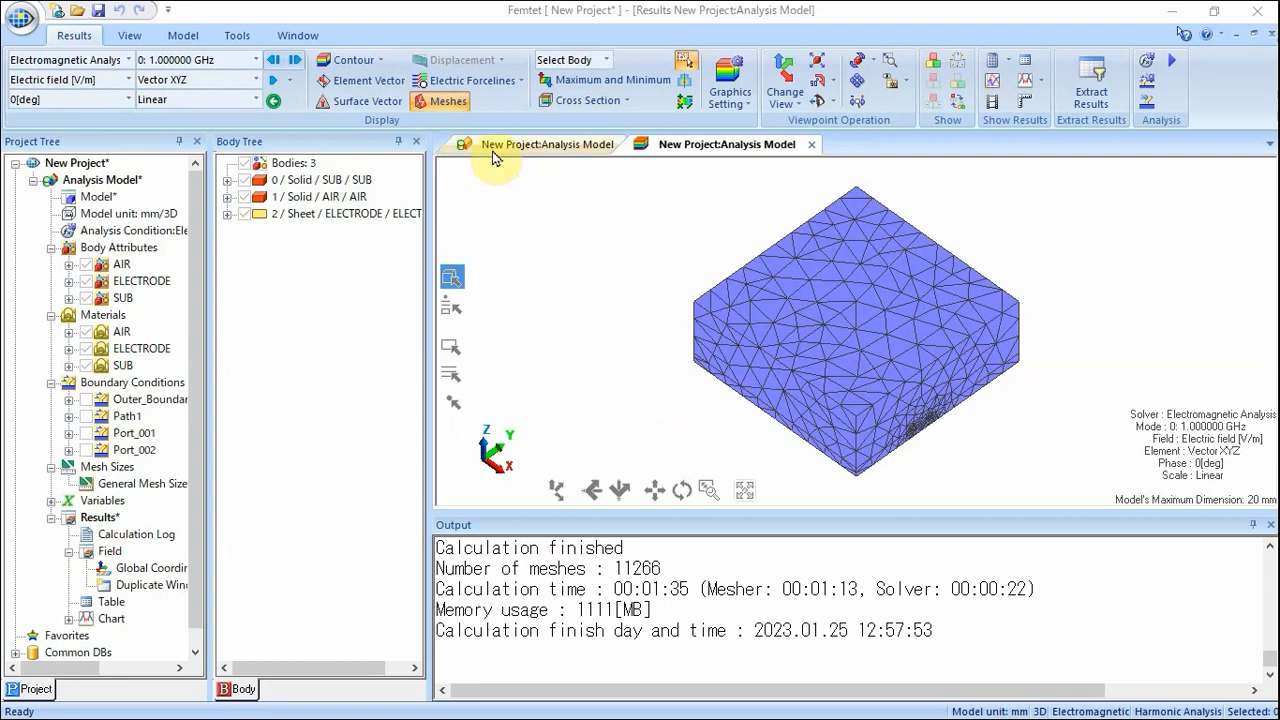
pyautogui.click(373, 85)
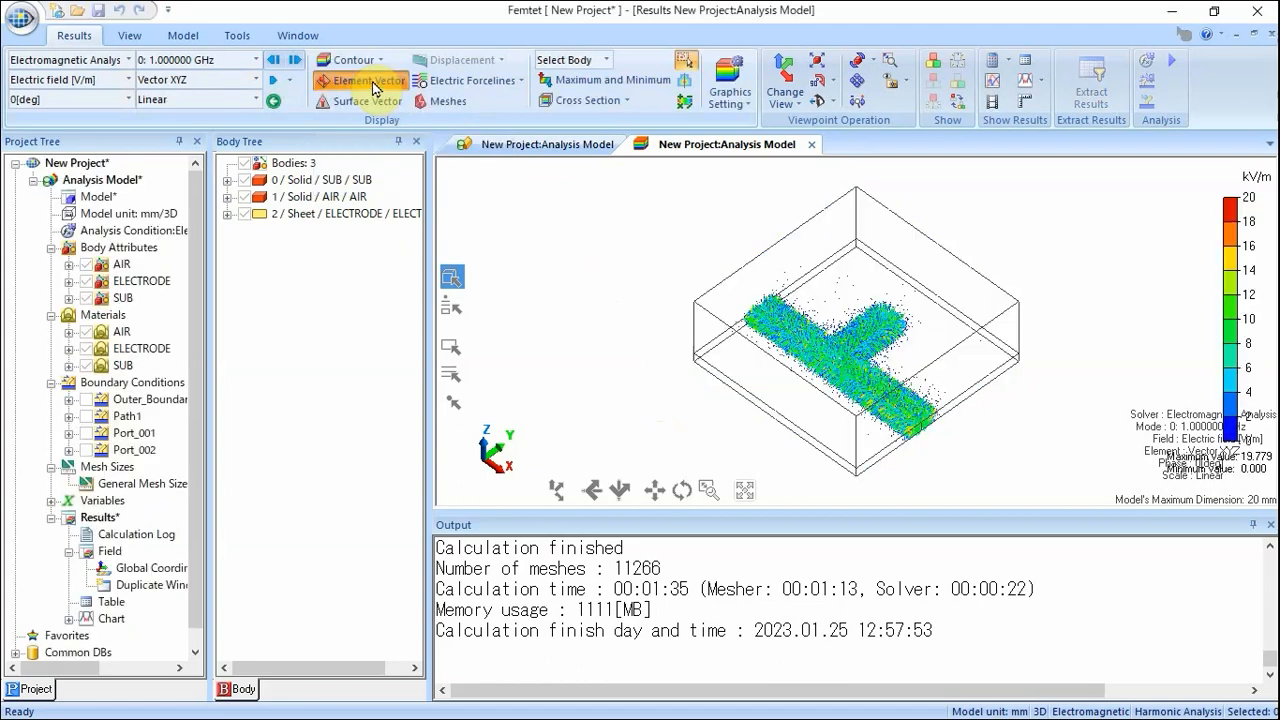
pyautogui.scroll(5, 918, 448)
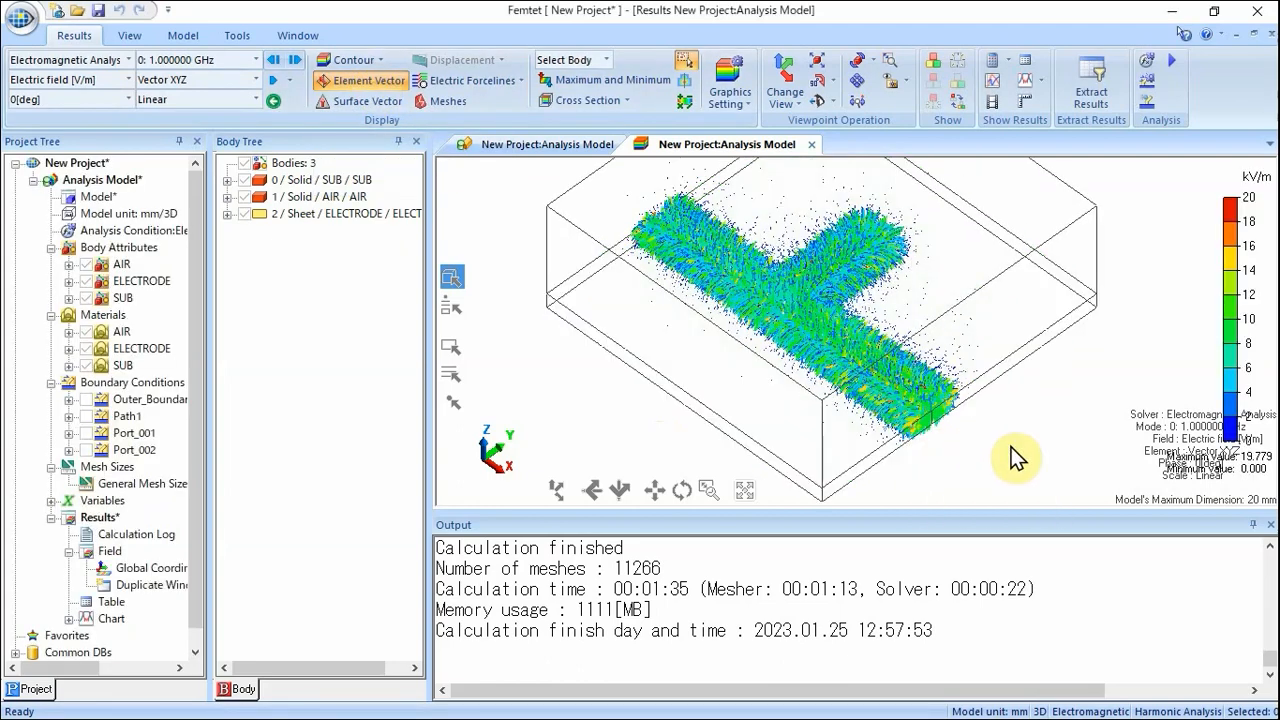
pyautogui.moveTo(1011, 447)
pyautogui.mouseDown(button='middle')
pyautogui.moveTo(949, 409)
pyautogui.moveTo(1008, 455)
pyautogui.mouseUp(button='middle')
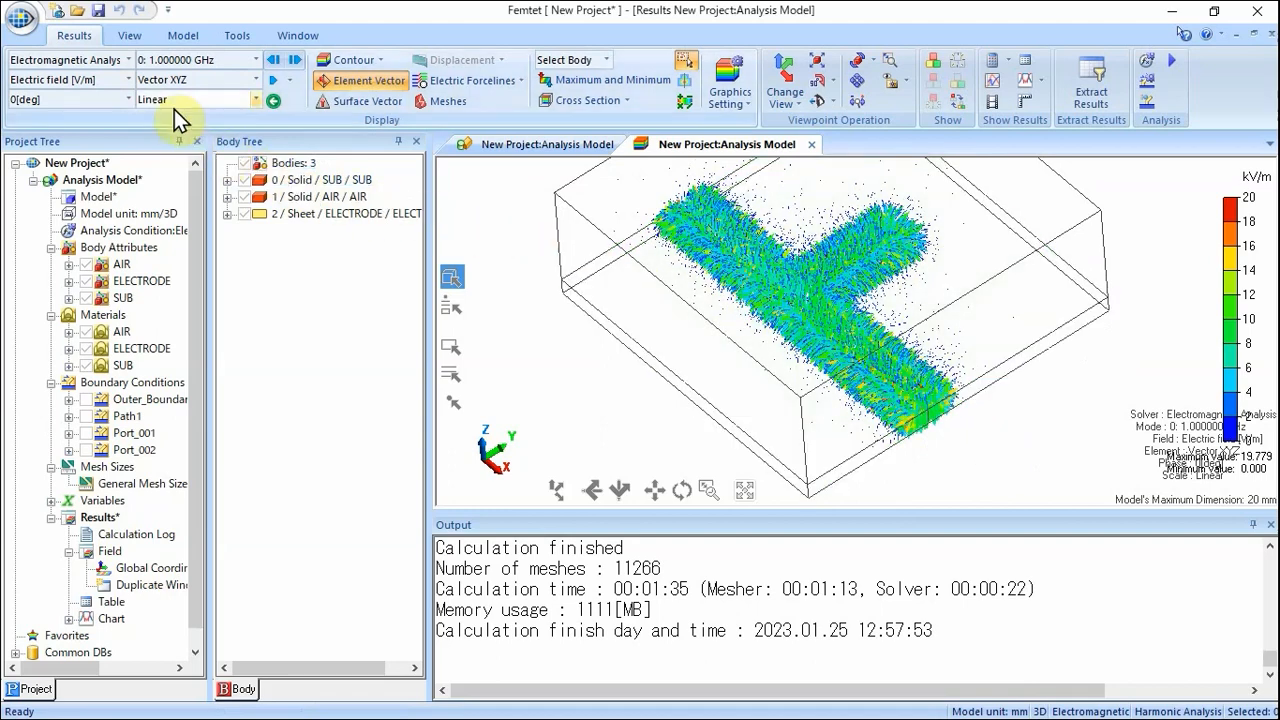
# Switch the element vector plot to the magnetic field [A/m] and view its distribution along the electrode.
pyautogui.click(129, 80)
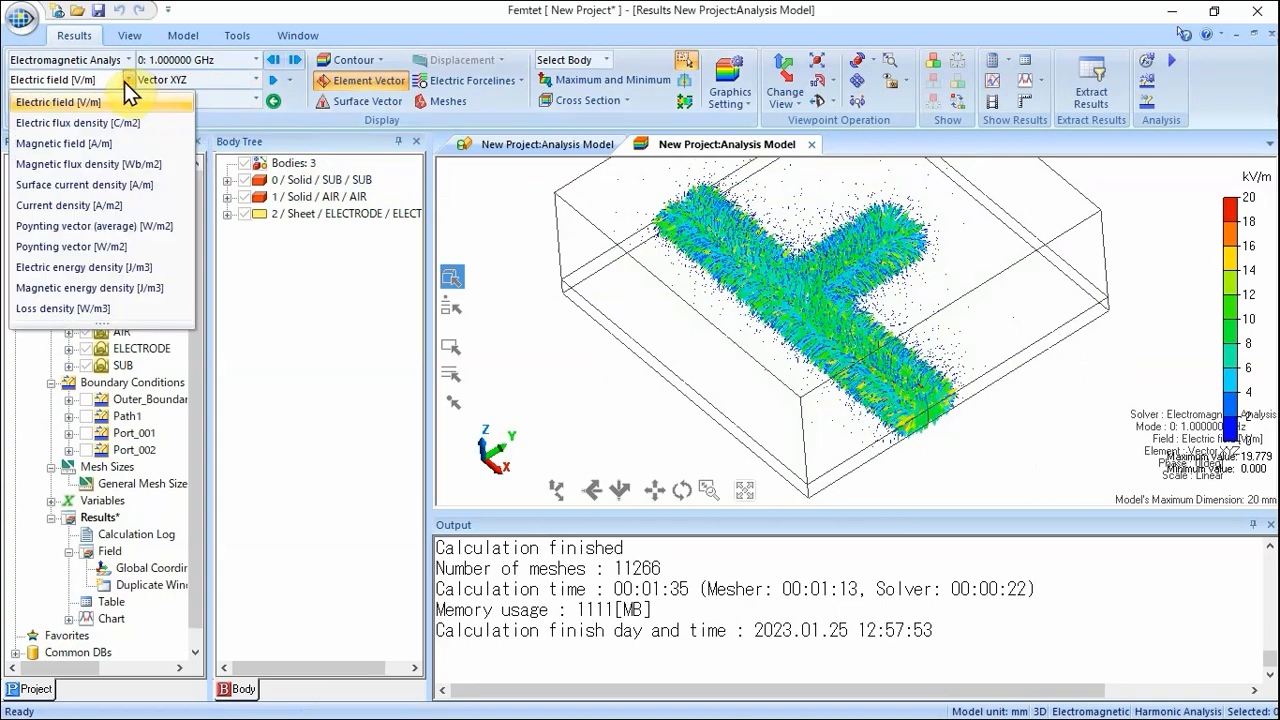
pyautogui.click(116, 141)
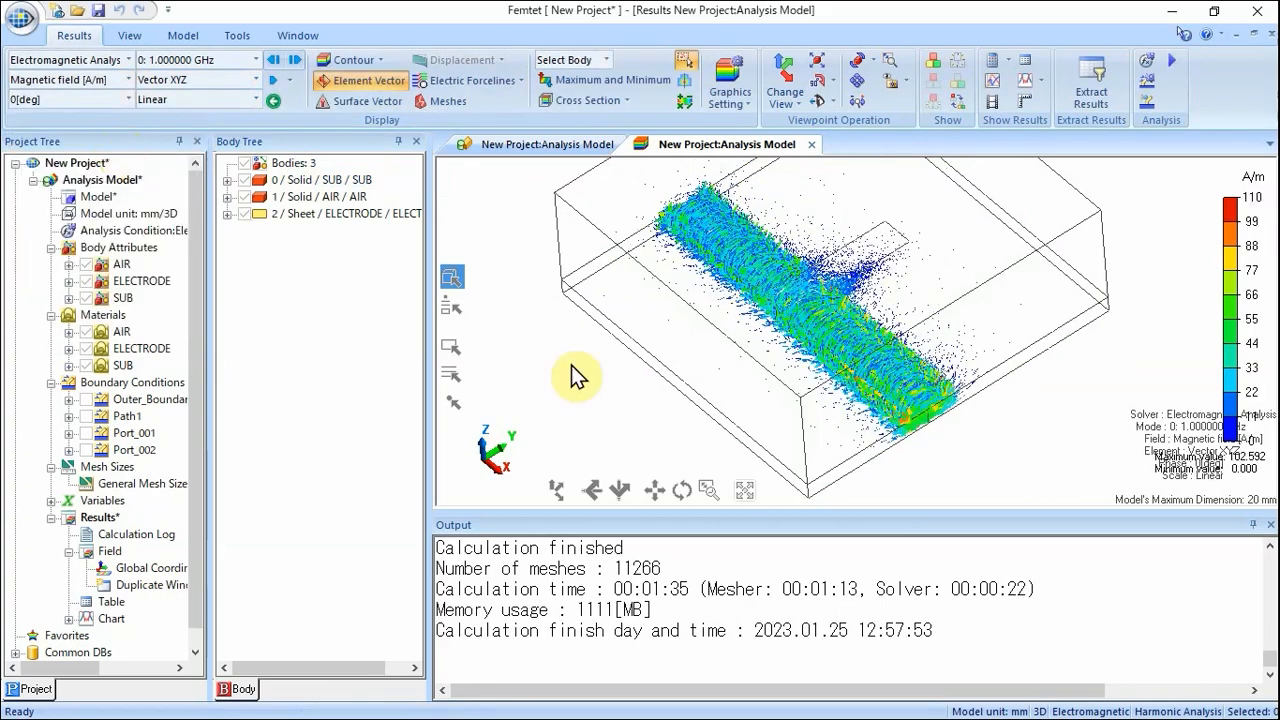
pyautogui.moveTo(930, 454)
pyautogui.mouseDown(button='middle')
pyautogui.moveTo(903, 427)
pyautogui.moveTo(841, 420)
pyautogui.moveTo(929, 457)
pyautogui.mouseUp(button='middle')
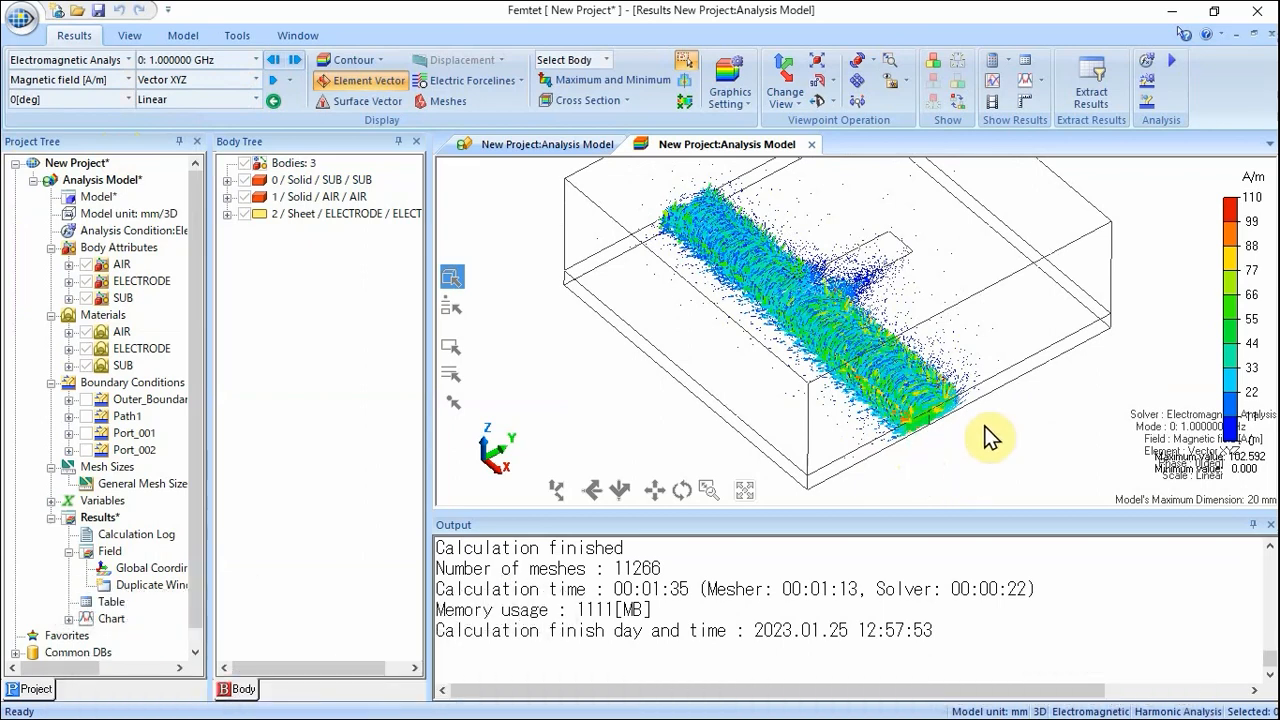
# Plot S(1,1) and S(2,1) from the SYZ matrix on an XY graph, then return to the matrix window.
pyautogui.click(1042, 86)
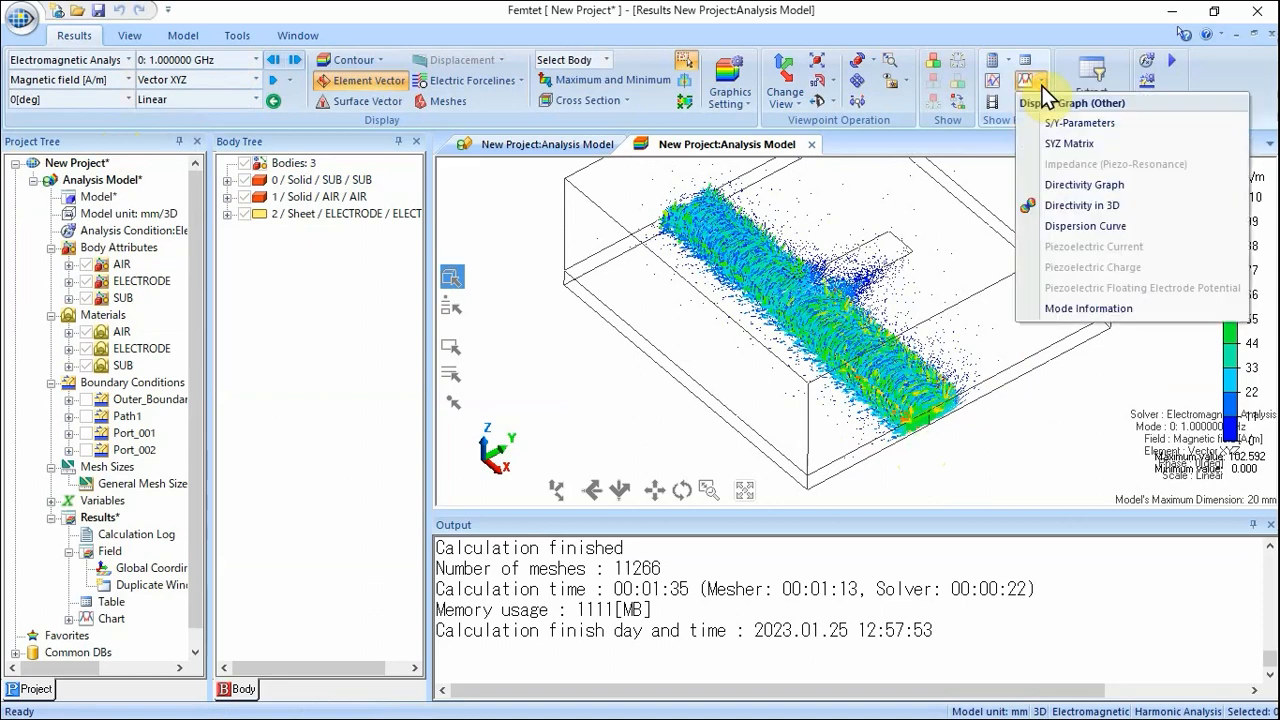
pyautogui.click(1066, 143)
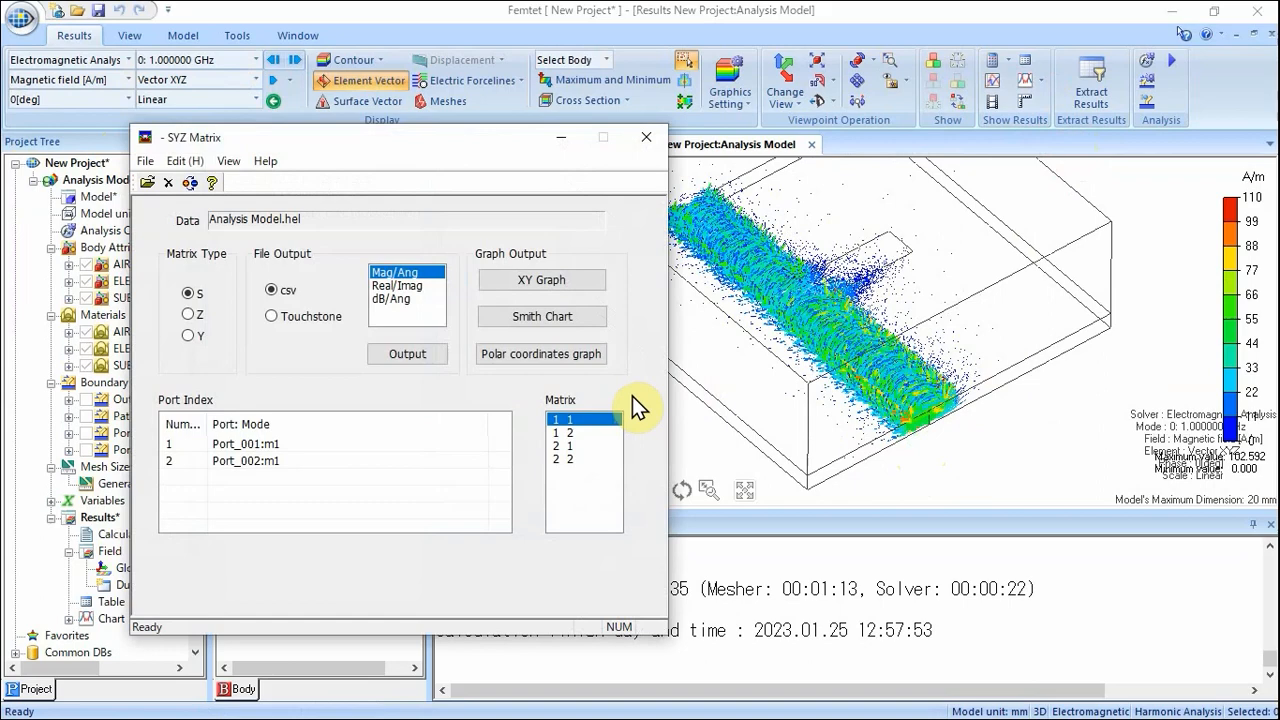
pyautogui.keyDown('ctrl'); pyautogui.click(580, 446); pyautogui.keyUp('ctrl')
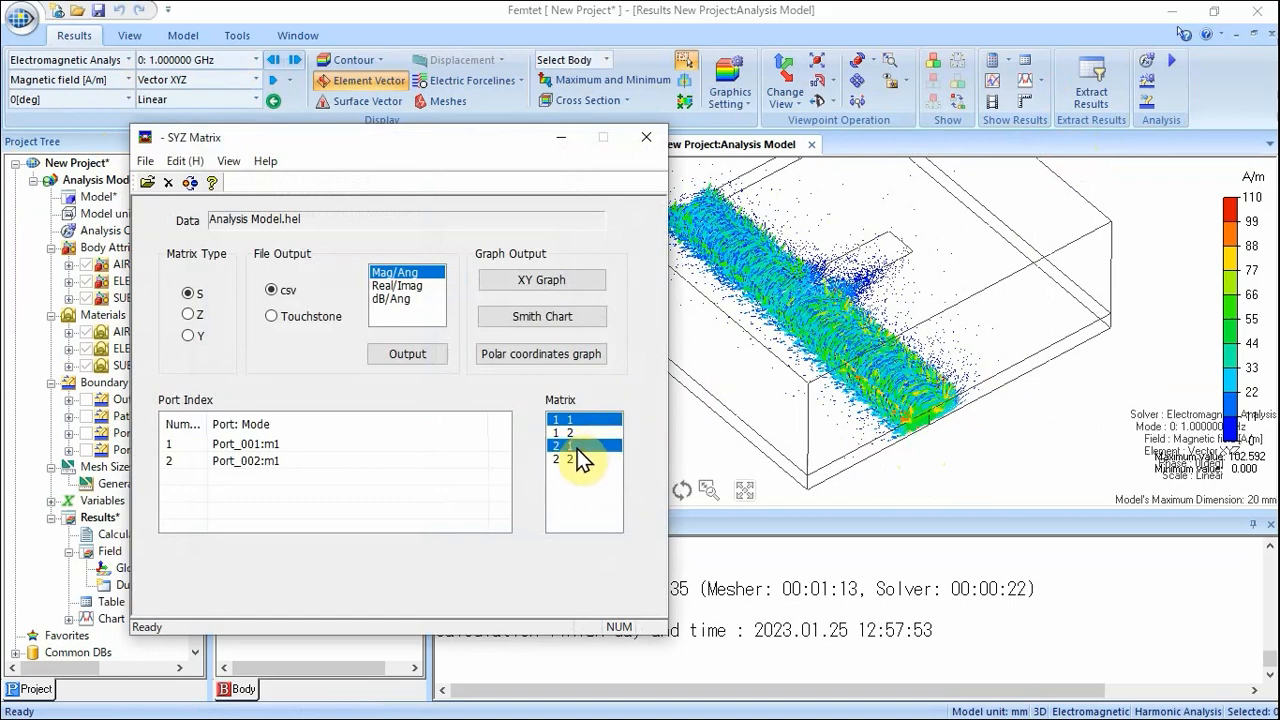
pyautogui.click(558, 282)
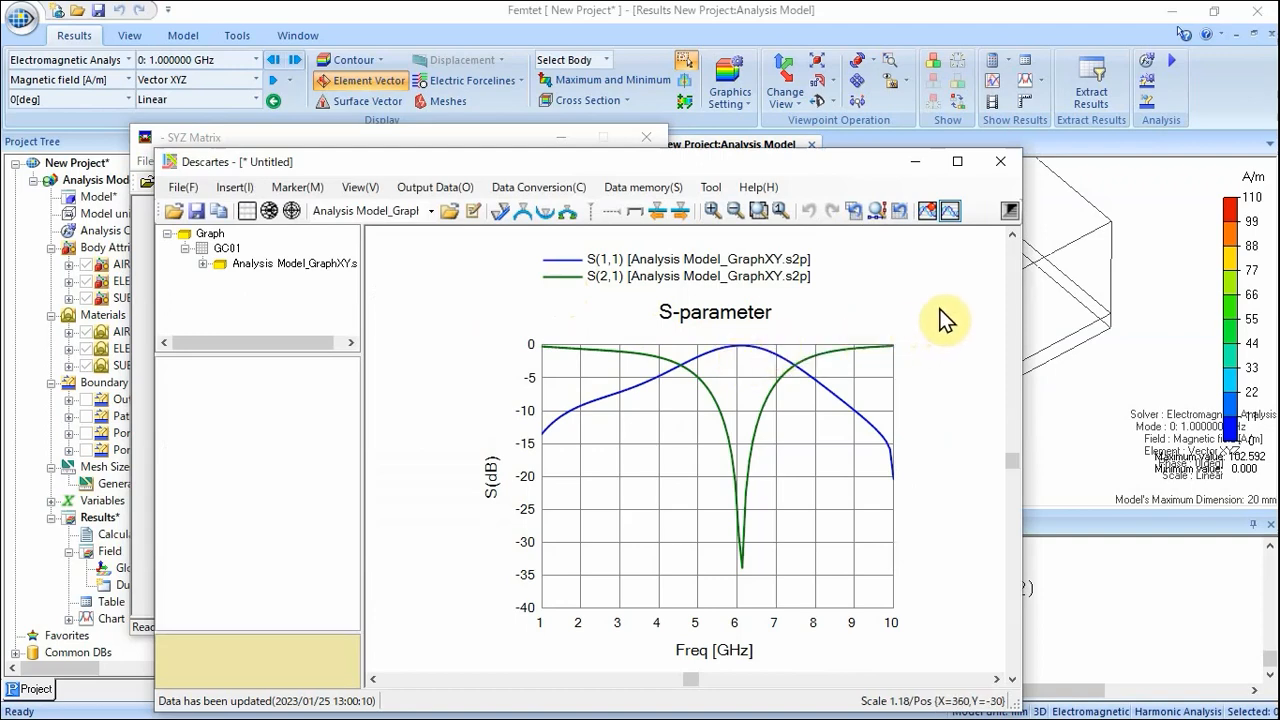
pyautogui.click(466, 135)
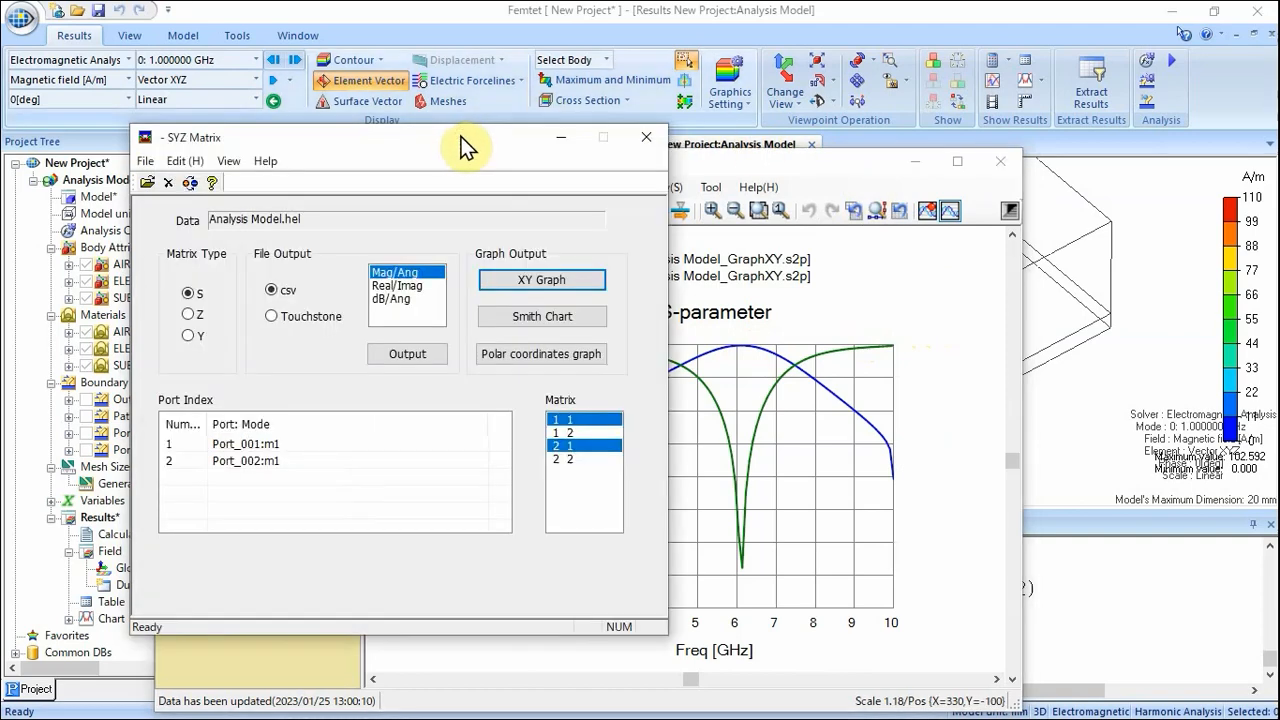
# Plot S(1,1) and S(2,1) on a Smith chart, then return to the field results window.
pyautogui.click(544, 318)
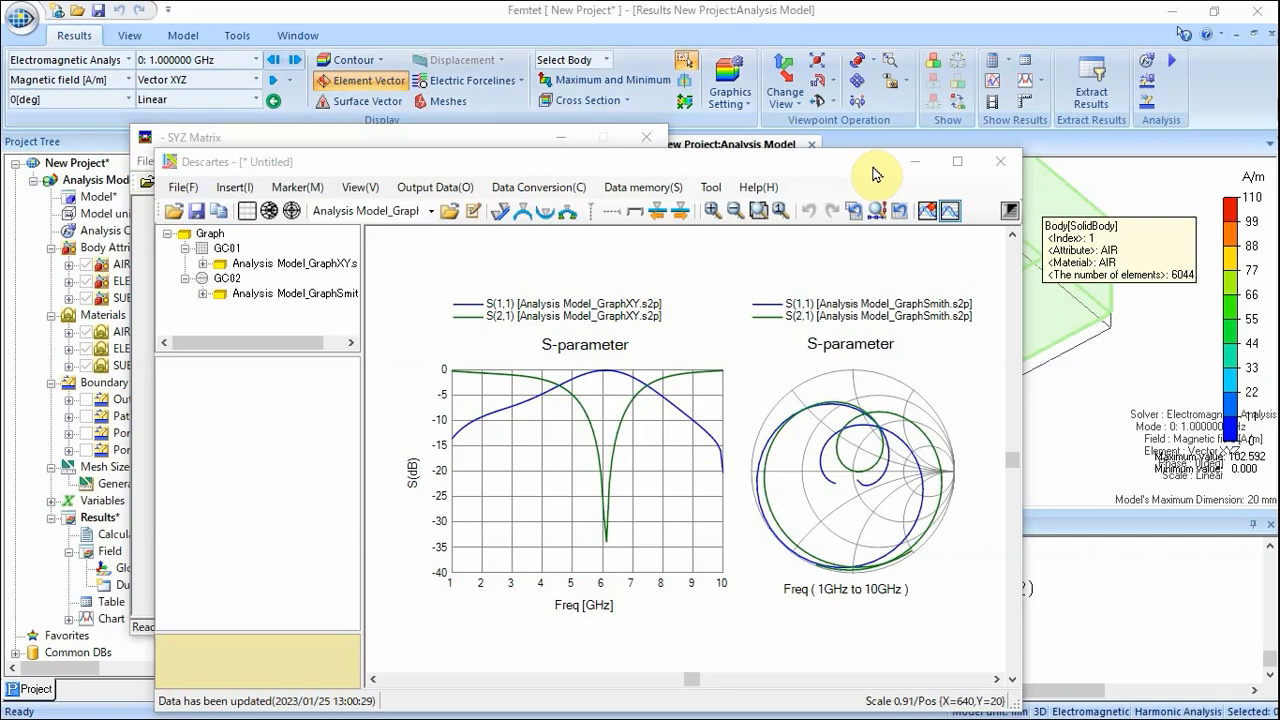
pyautogui.click(888, 14)
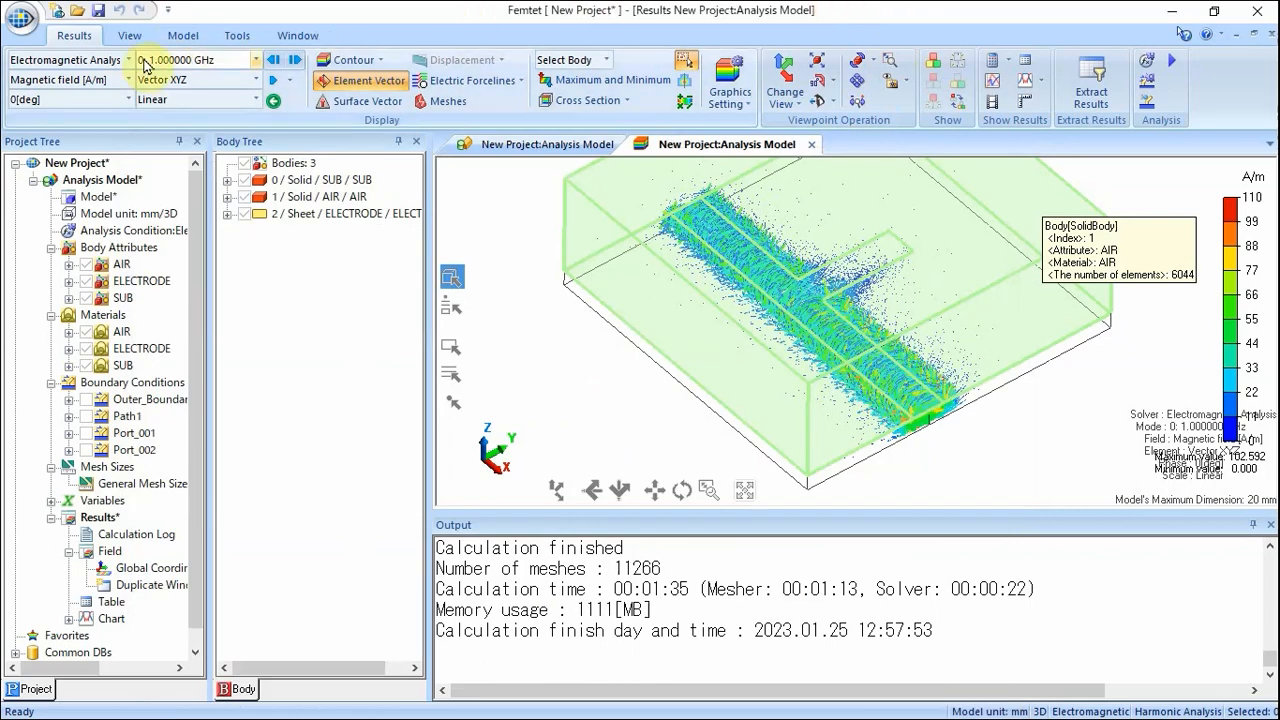
# Display the electric field [V/m] at 10 GHz as element vectors.
pyautogui.click(229, 62)
pyautogui.moveTo(251, 88); pyautogui.dragTo(240, 706)
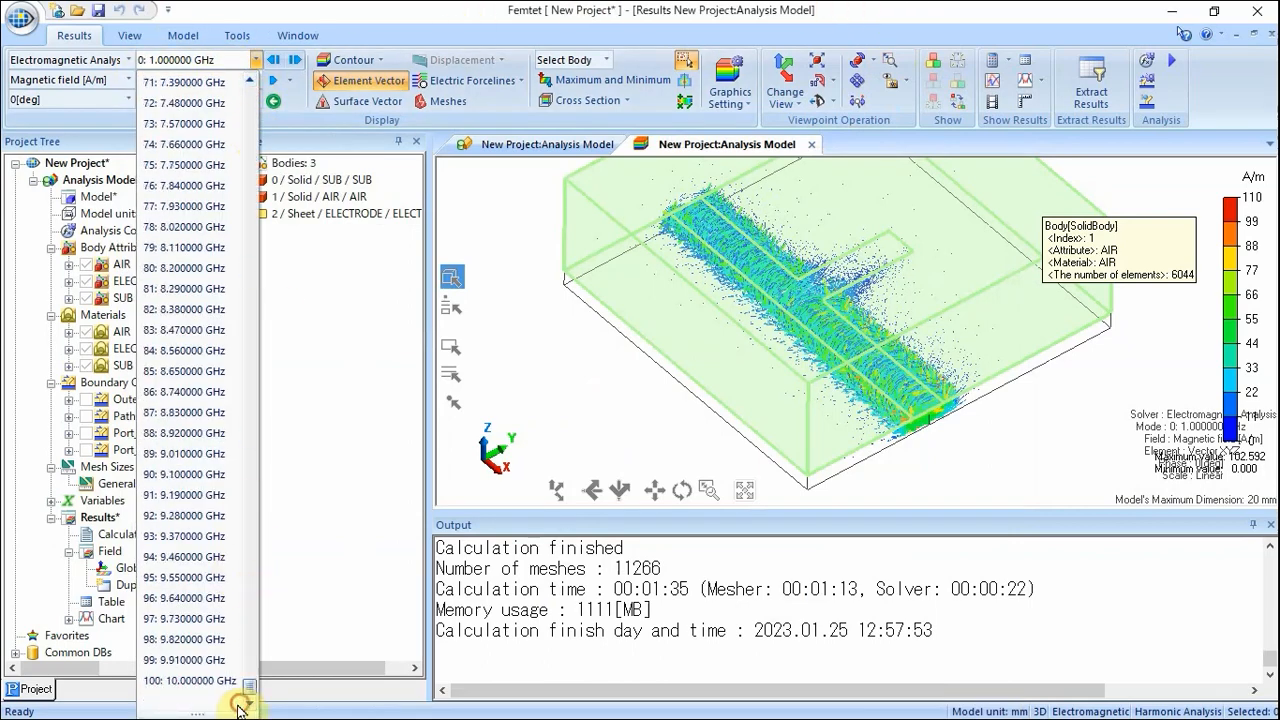
pyautogui.click(177, 680)
pyautogui.click(128, 80)
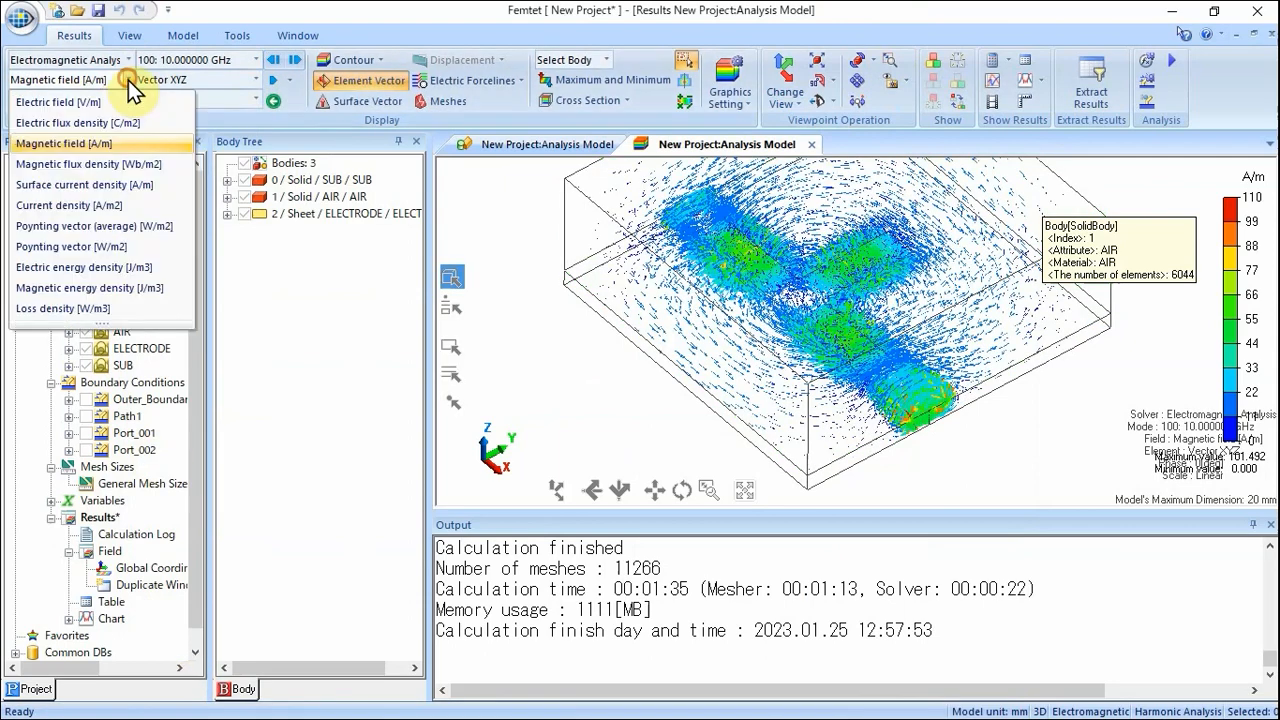
pyautogui.click(124, 100)
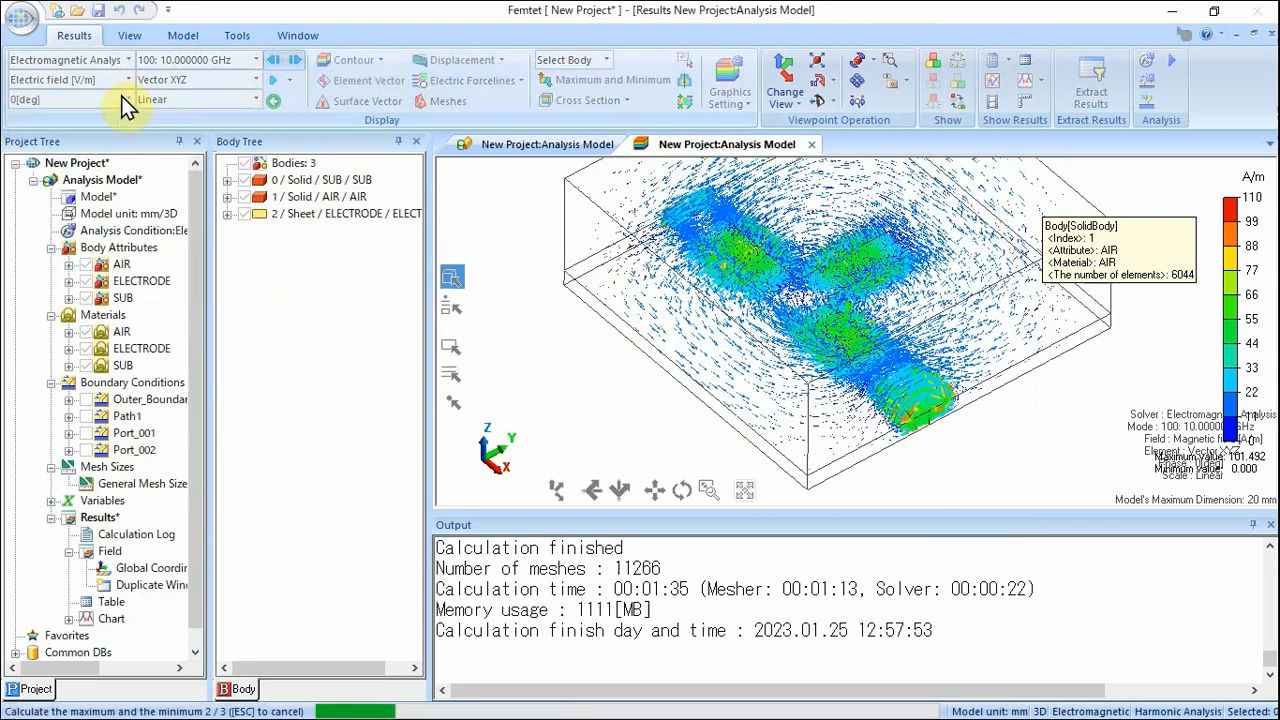
# Set the animation speed to High Speed, play the 10 GHz electric field animation through its phases, and stop it.
pyautogui.click(289, 80)
pyautogui.moveTo(340, 165)
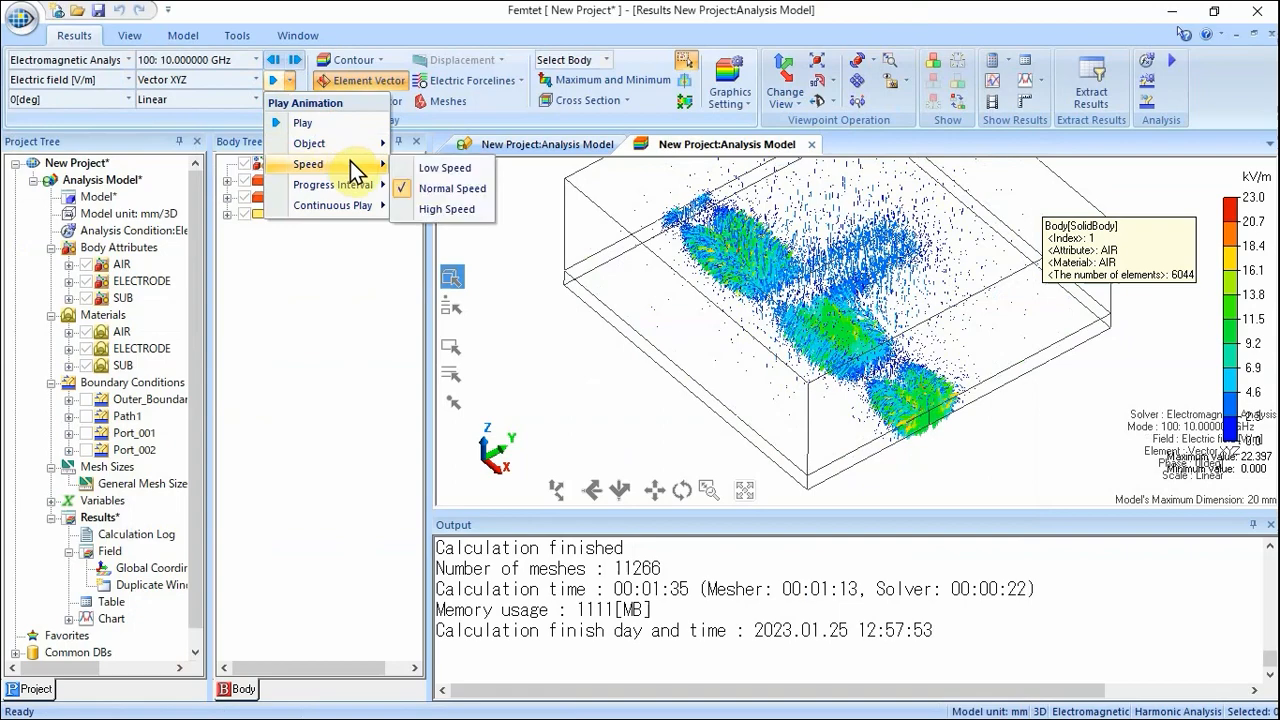
pyautogui.click(435, 208)
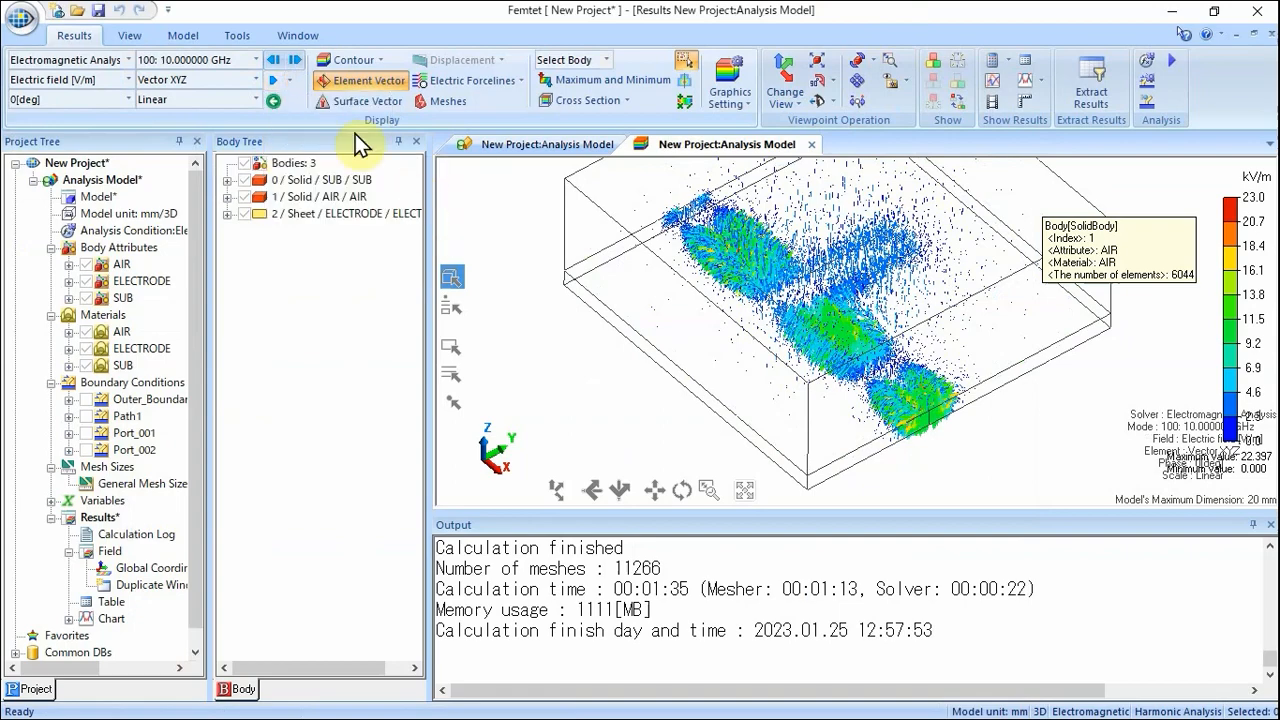
pyautogui.click(276, 82)
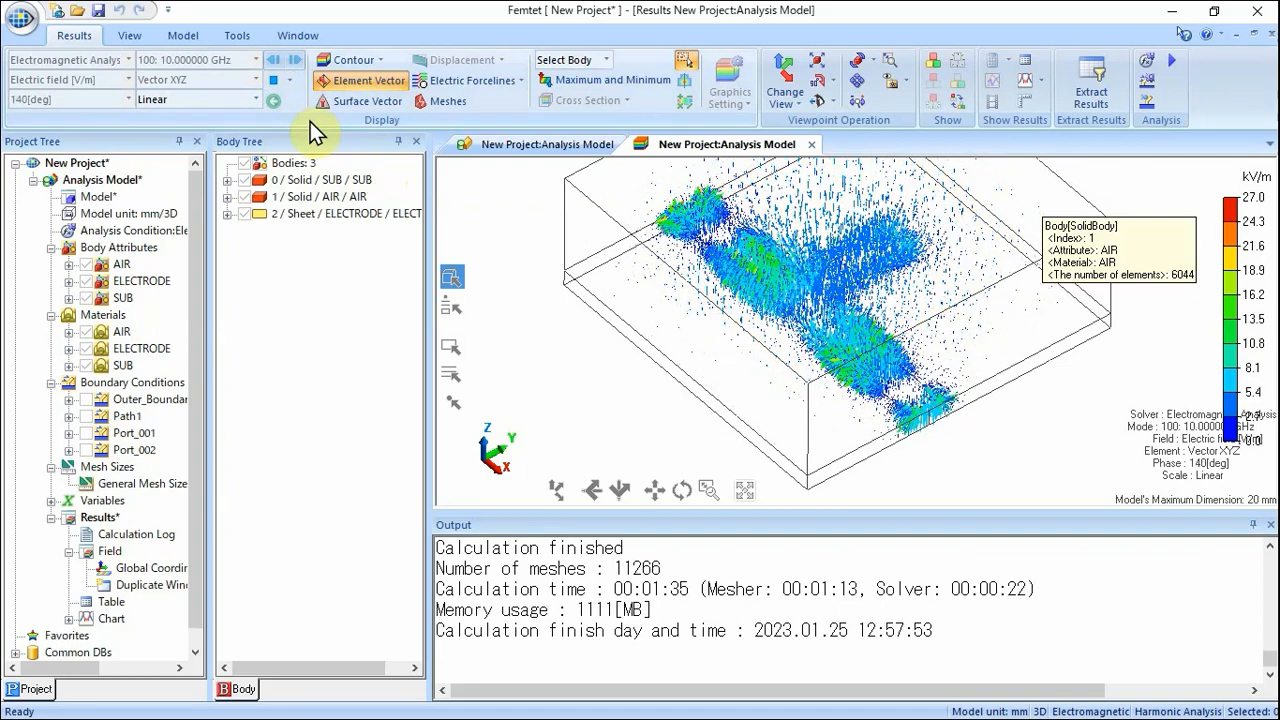
pyautogui.click(274, 82)
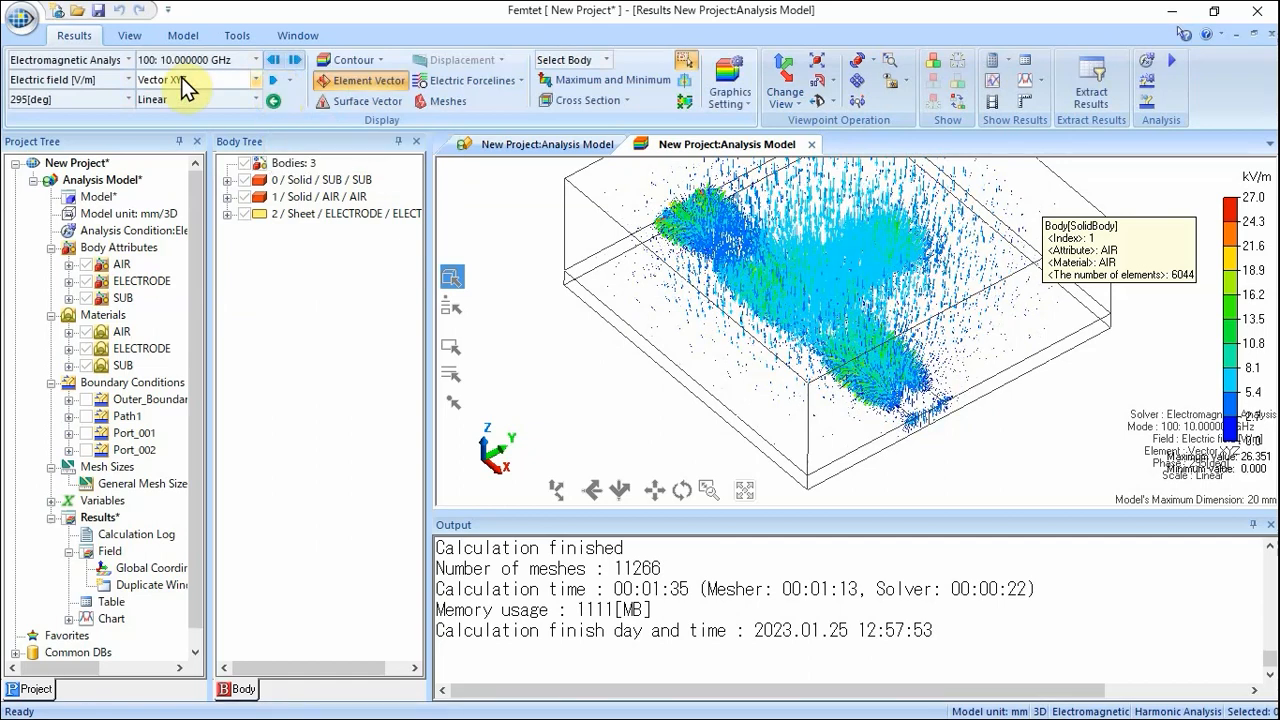
# Switch the electric field plot to 6.13 GHz, play its phase animation, and stop it.
pyautogui.click(255, 60)
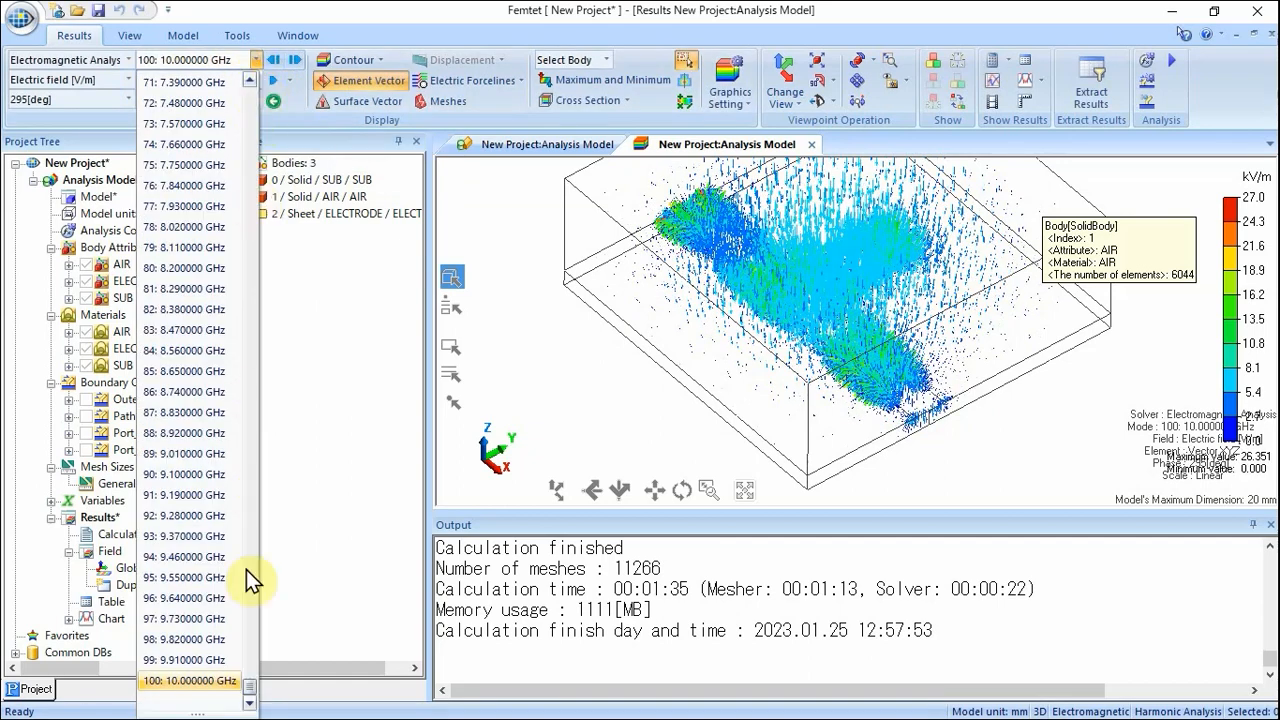
pyautogui.moveTo(251, 686); pyautogui.dragTo(252, 540)
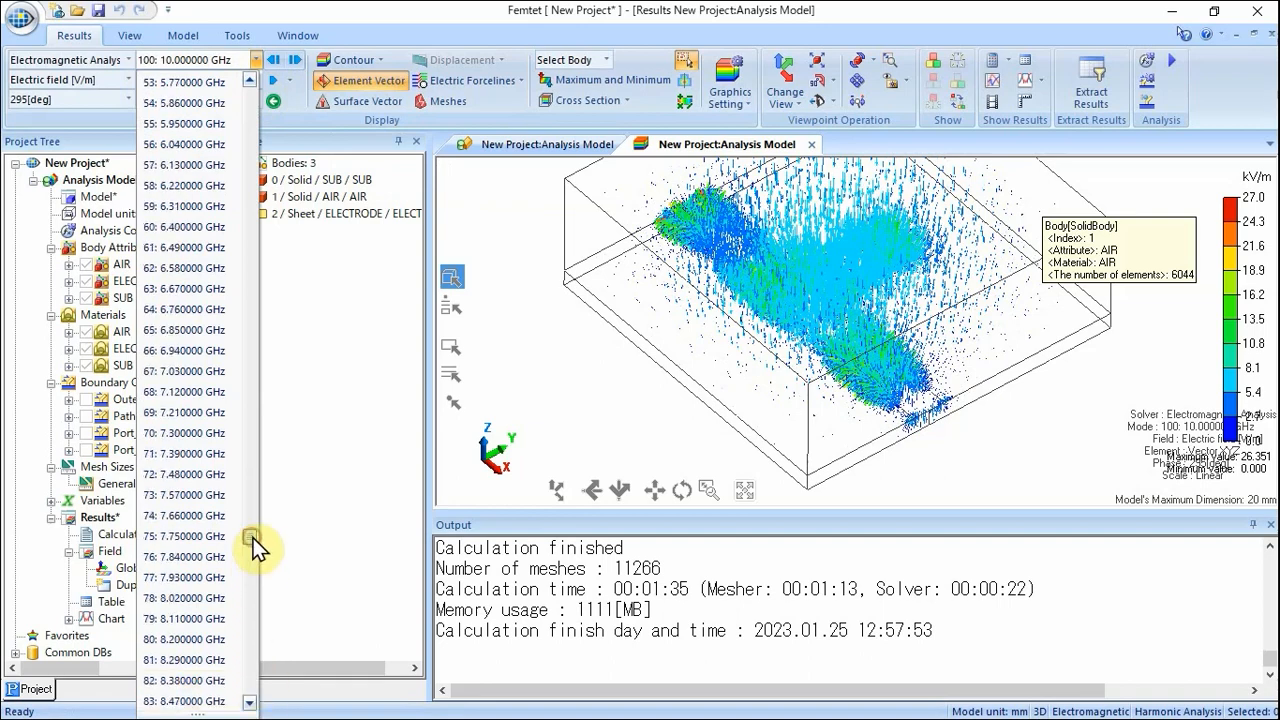
pyautogui.click(200, 165)
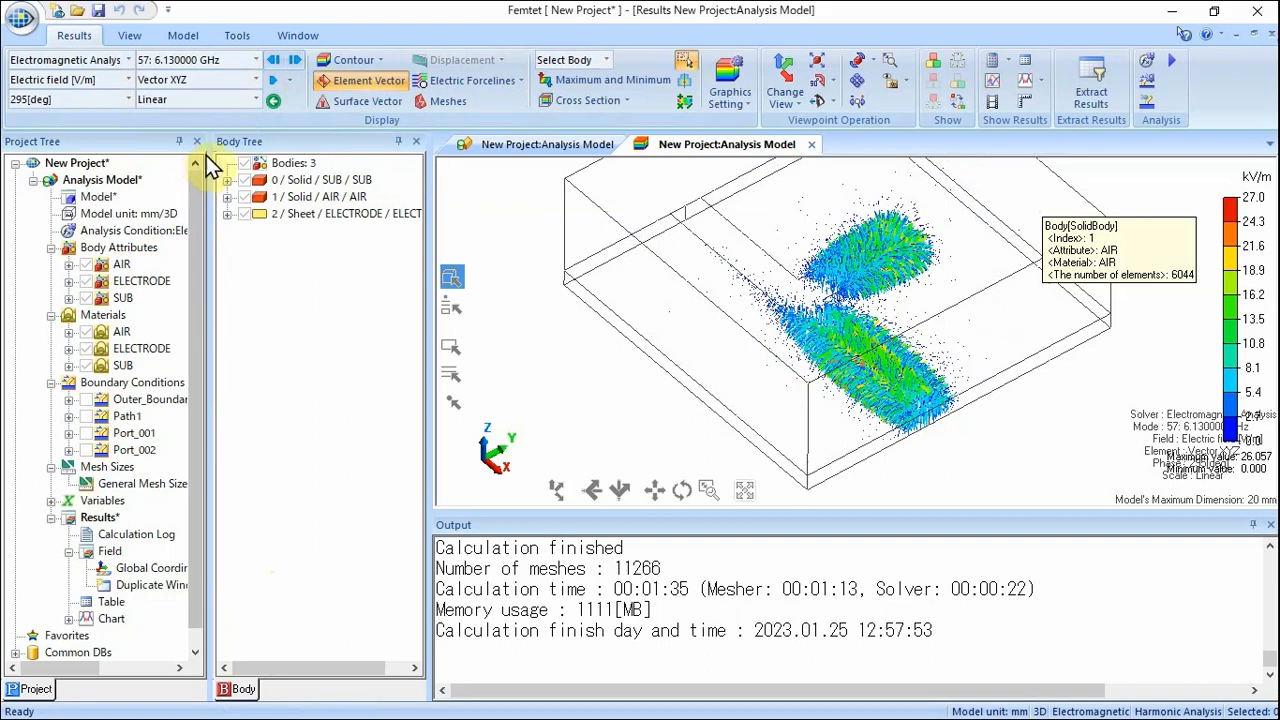
pyautogui.click(275, 79)
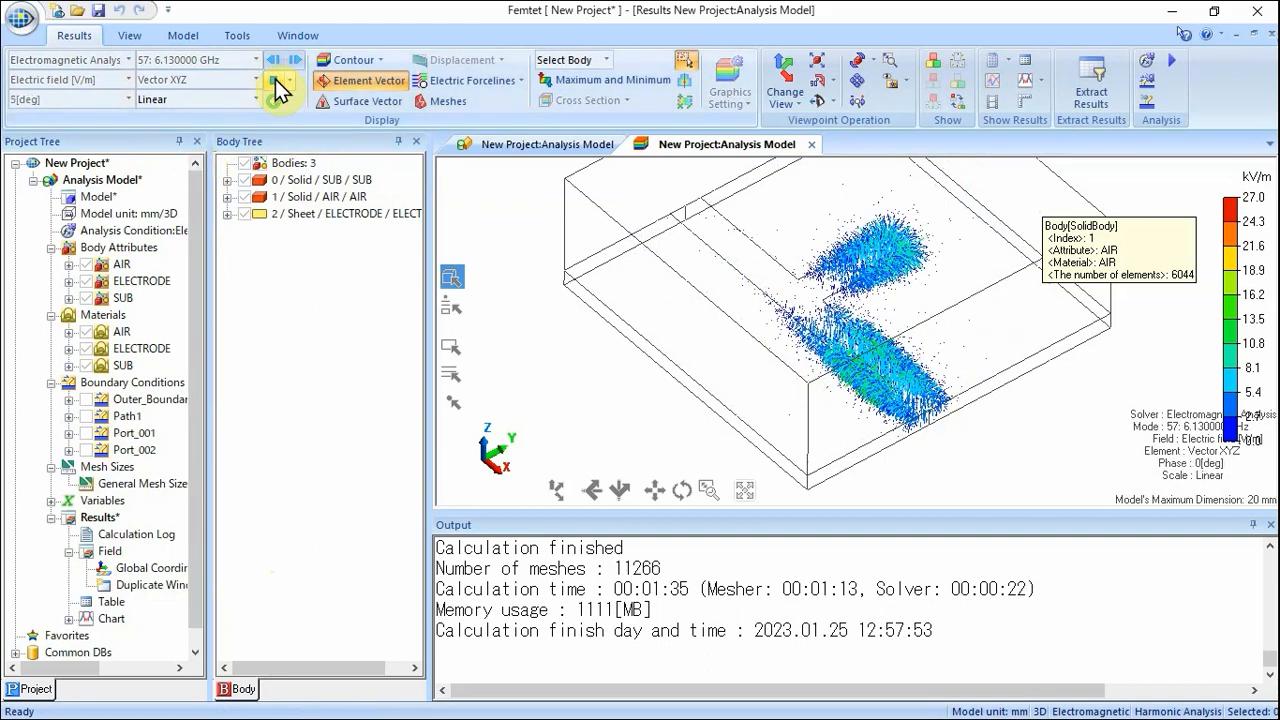
pyautogui.click(275, 79)
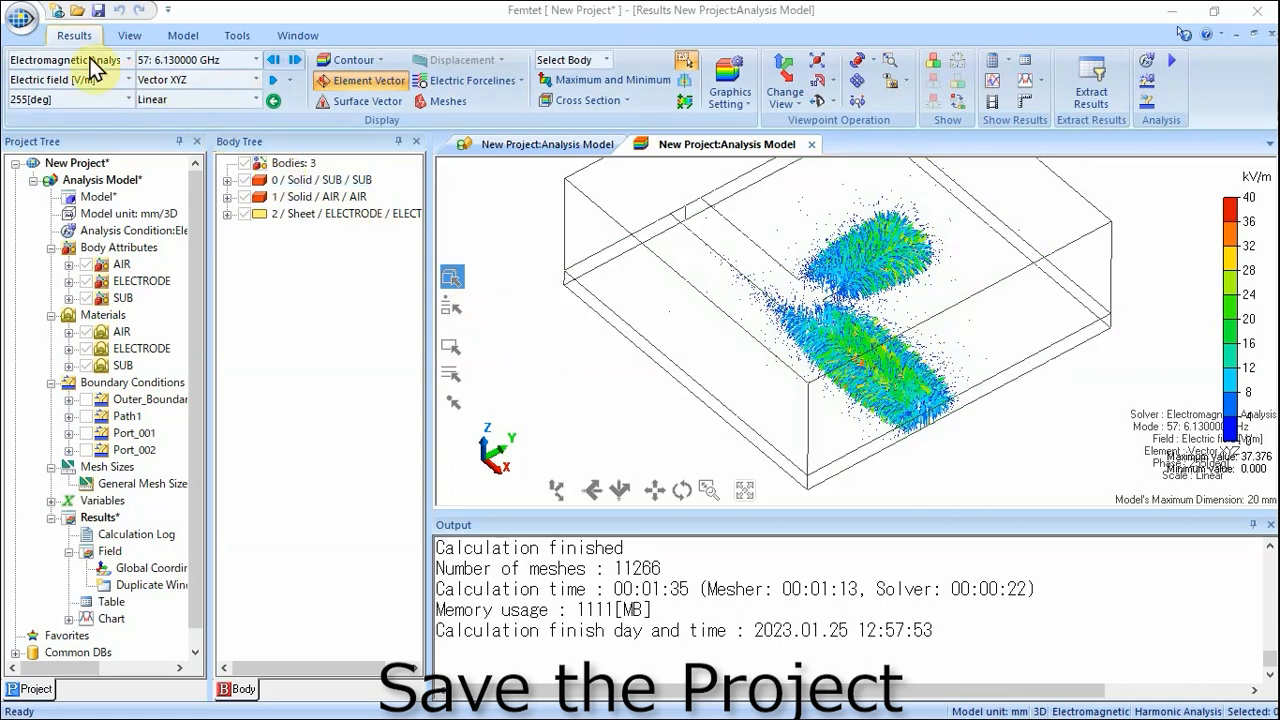
# Save the project.
pyautogui.click(22, 18)
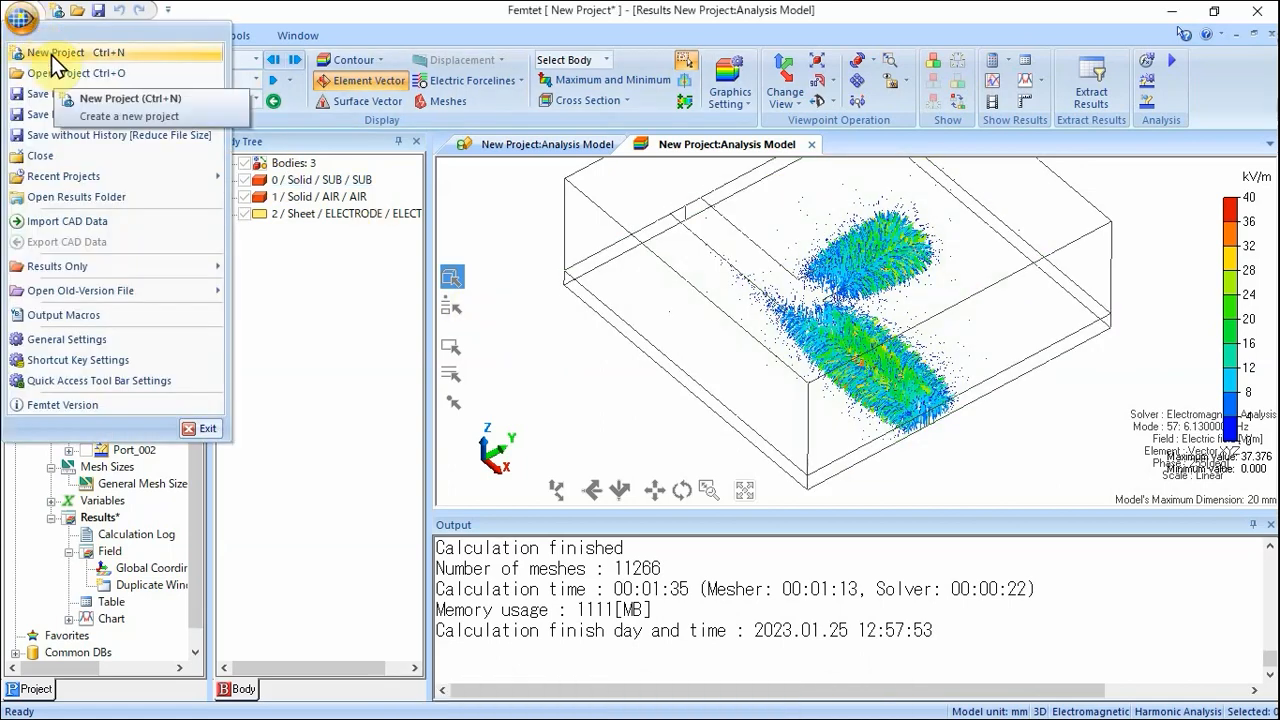